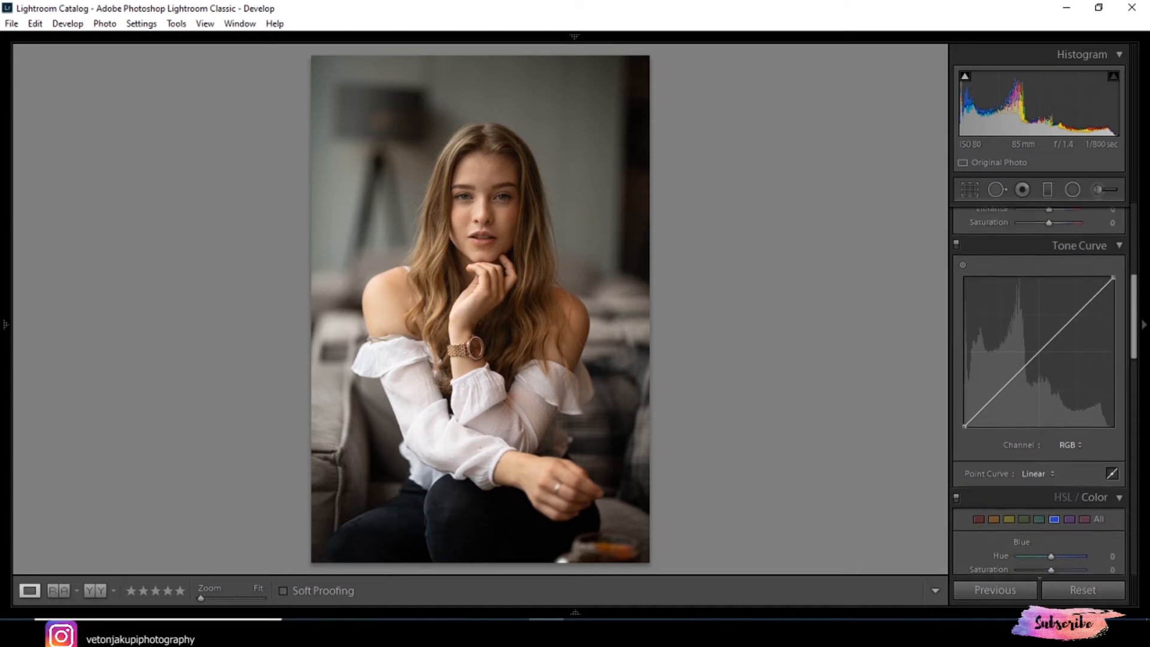
Enable chromatic aberration removal and the lens profile corrections for the portrait.
scroll(1054, 365, down, 4)
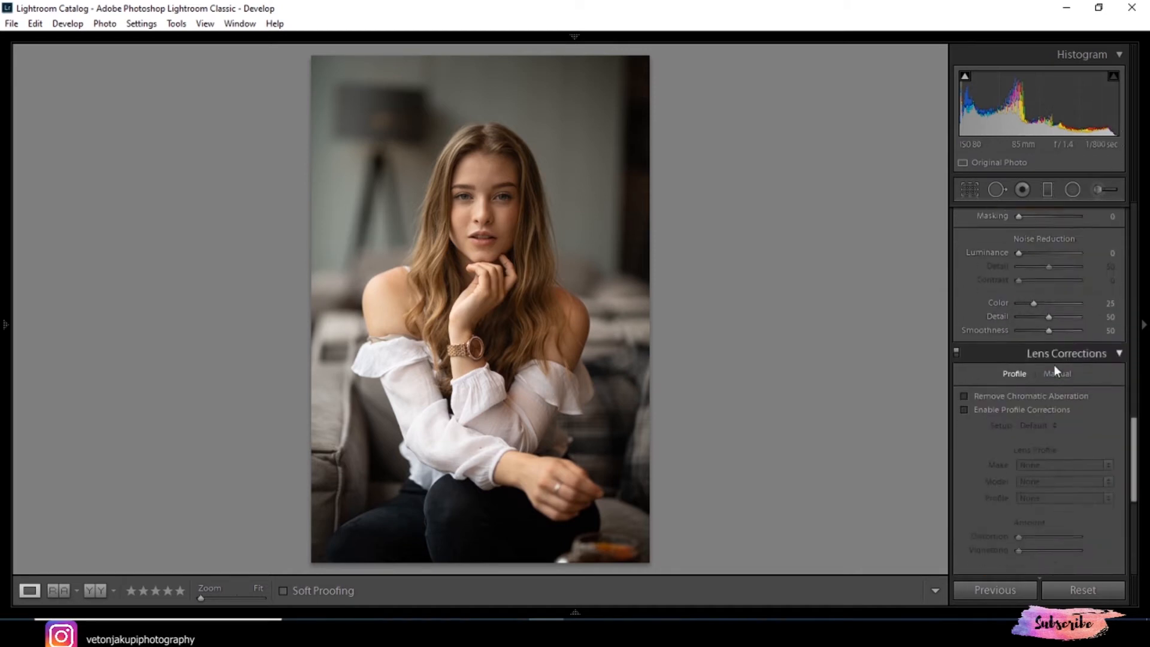
click(995, 385)
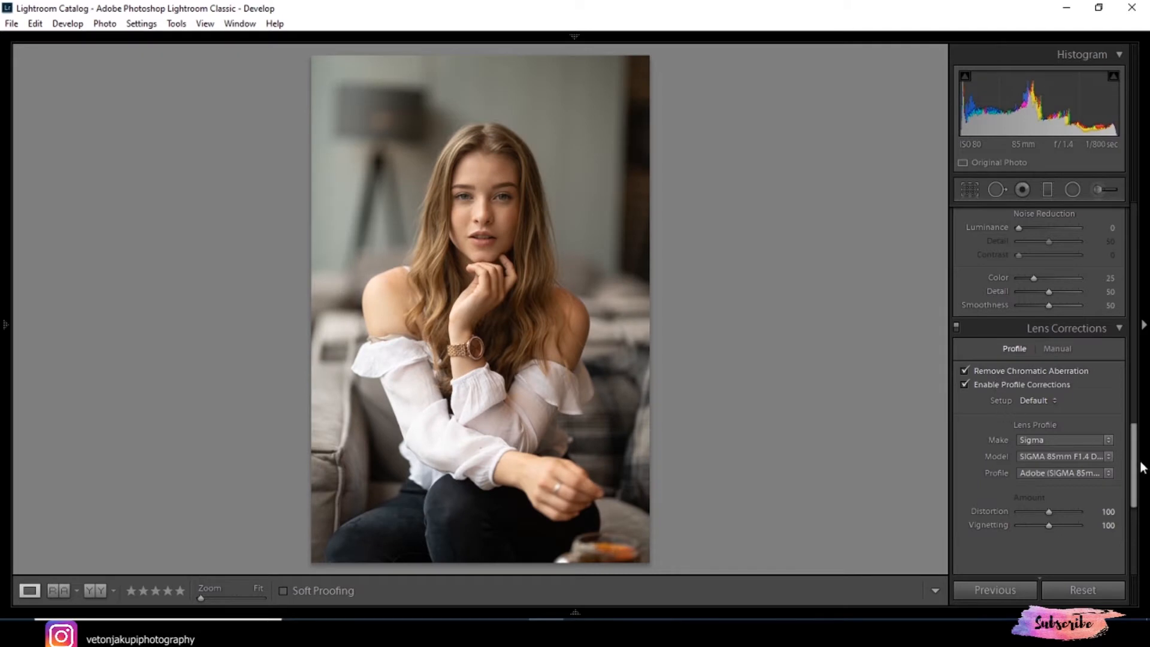
Set the exposure to -0.16 and the contrast to -12, and compare the portrait with its original.
drag(1135, 472, 1135, 539)
scroll(1105, 545, up, 6)
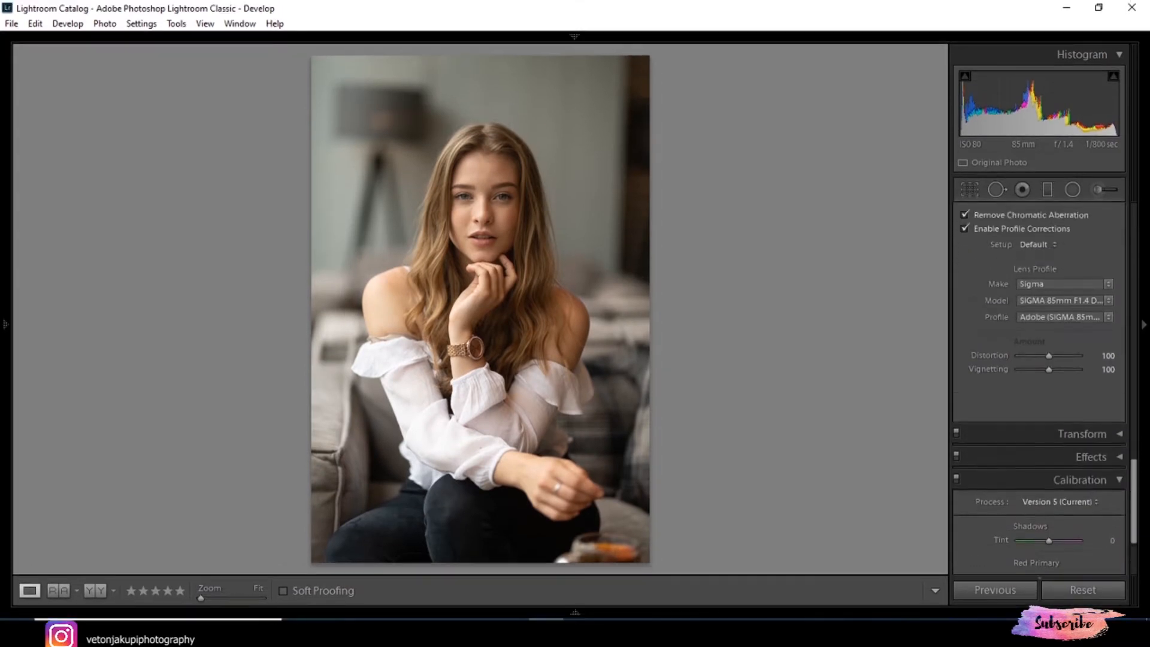
scroll(1105, 544, up, 12)
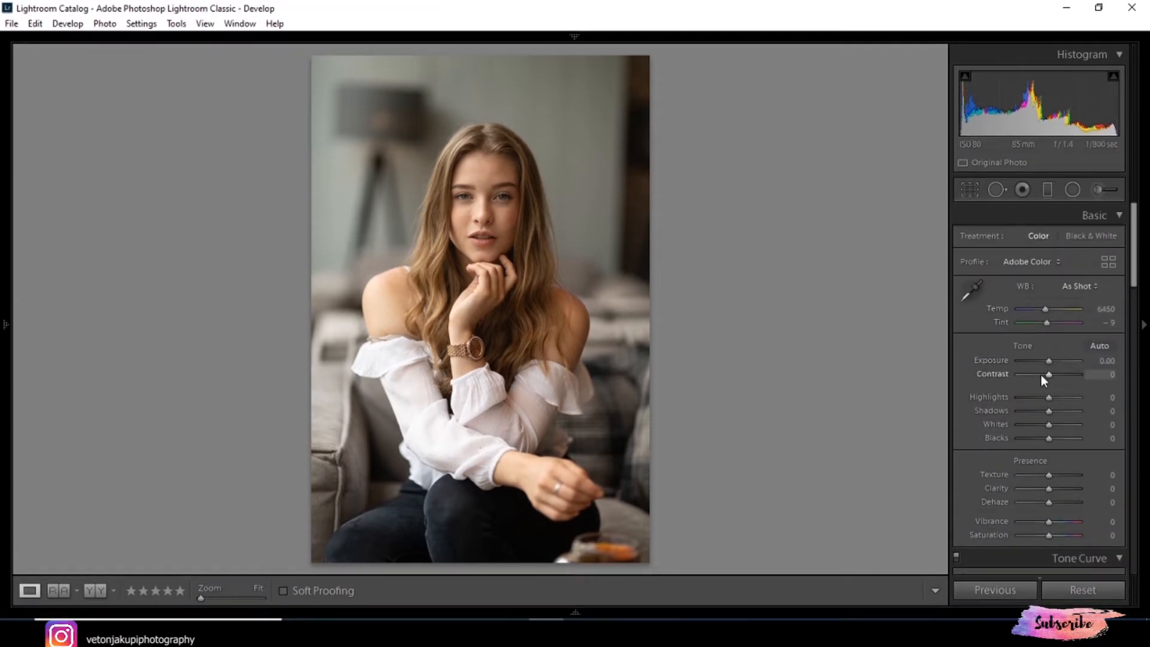
drag(1048, 376, 1047, 362)
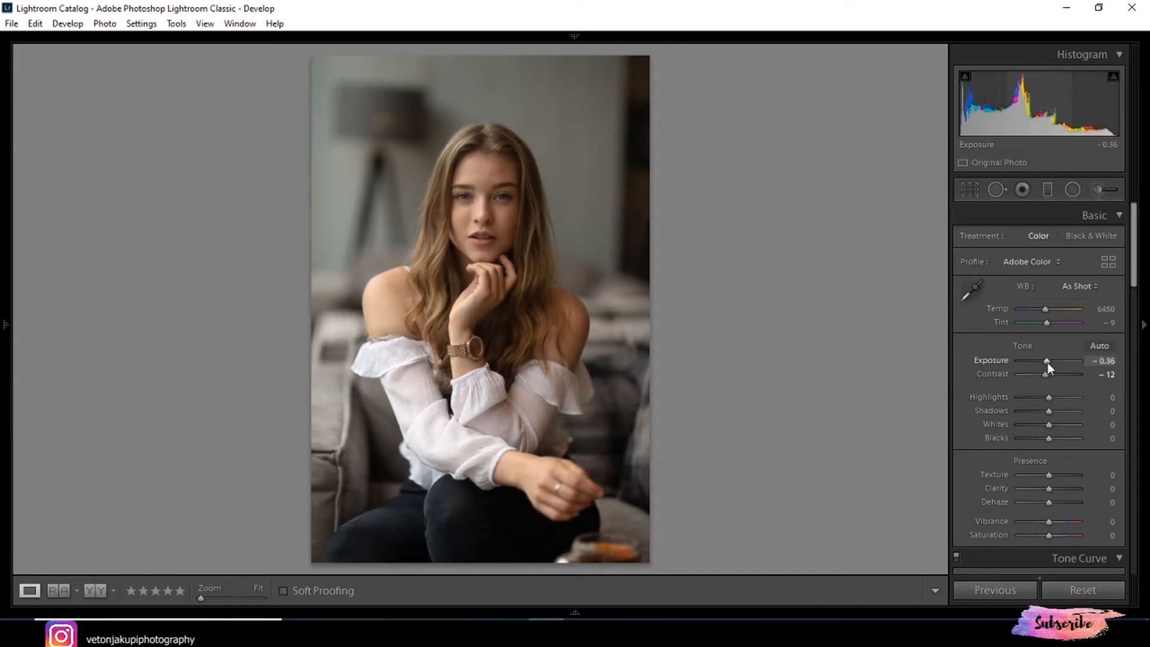
click(1104, 360)
text(-0.16)
key(Return)
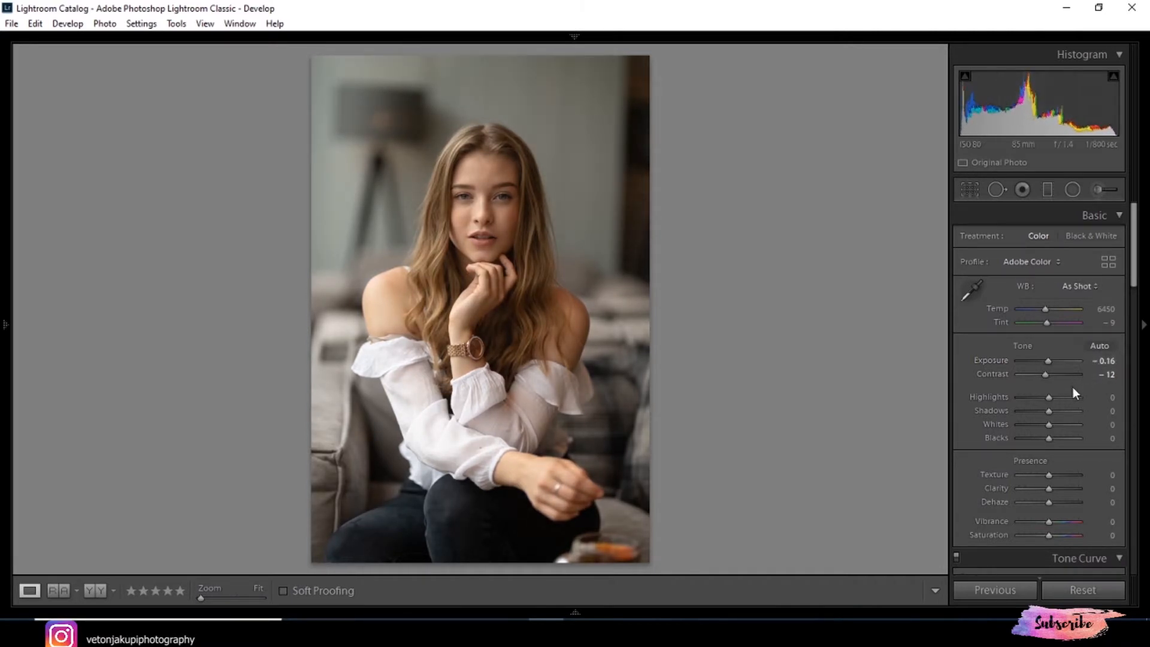
key(backslash)
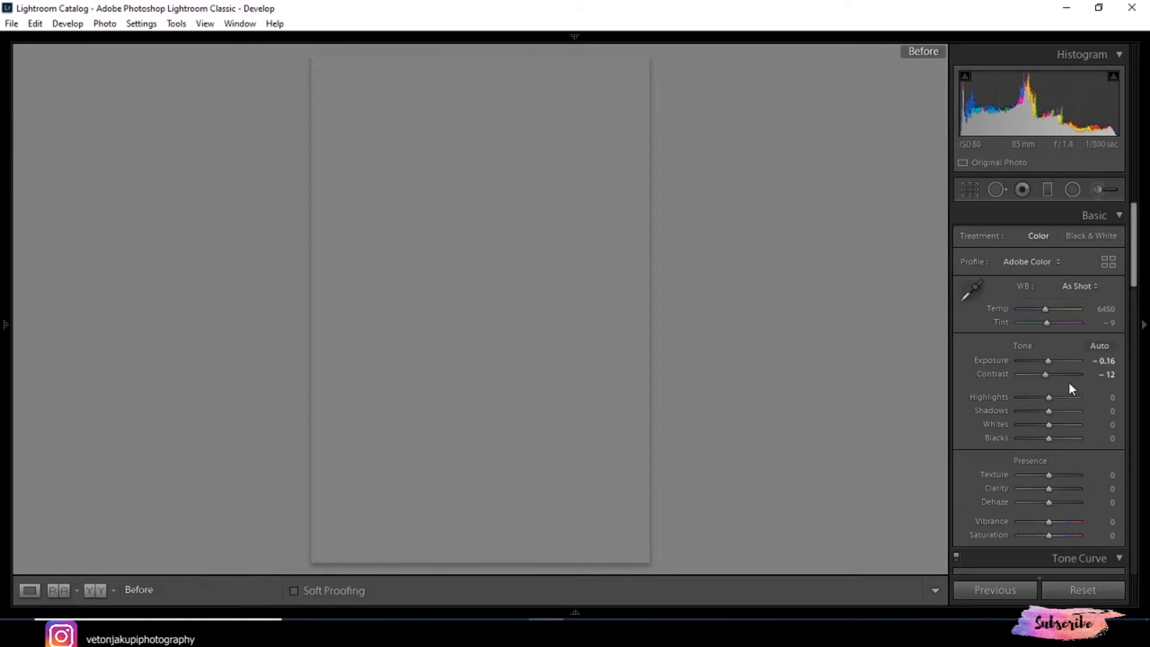
key(backslash)
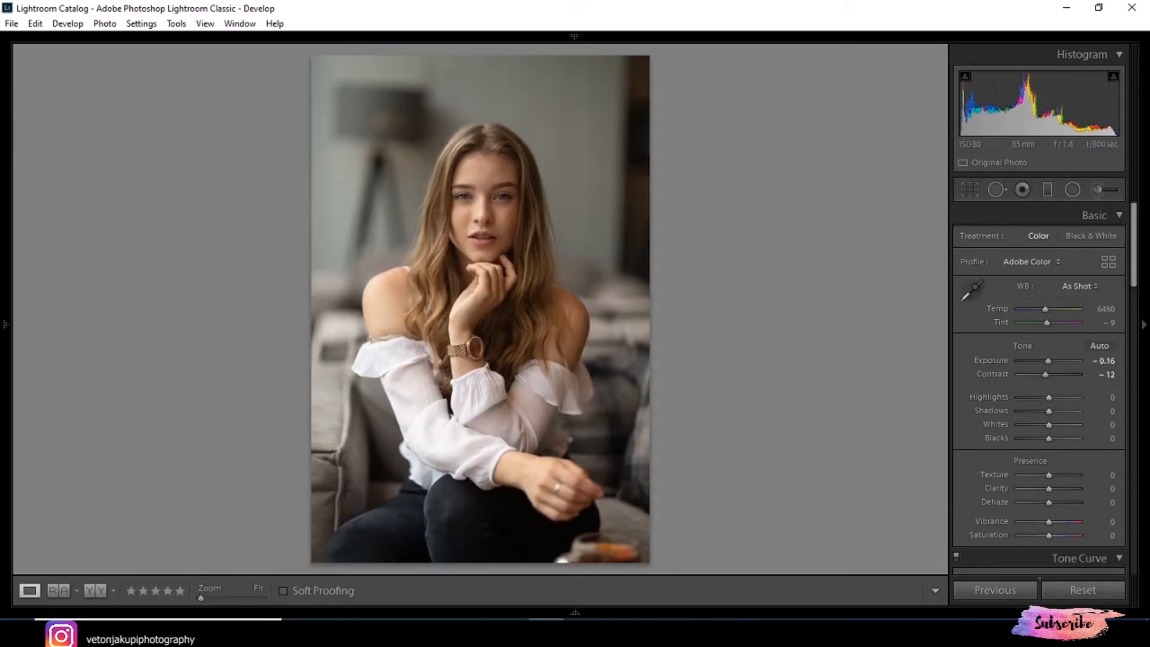
Warm the white balance to a temperature of 7119 and compare the portrait with its original.
drag(1048, 311, 1051, 311)
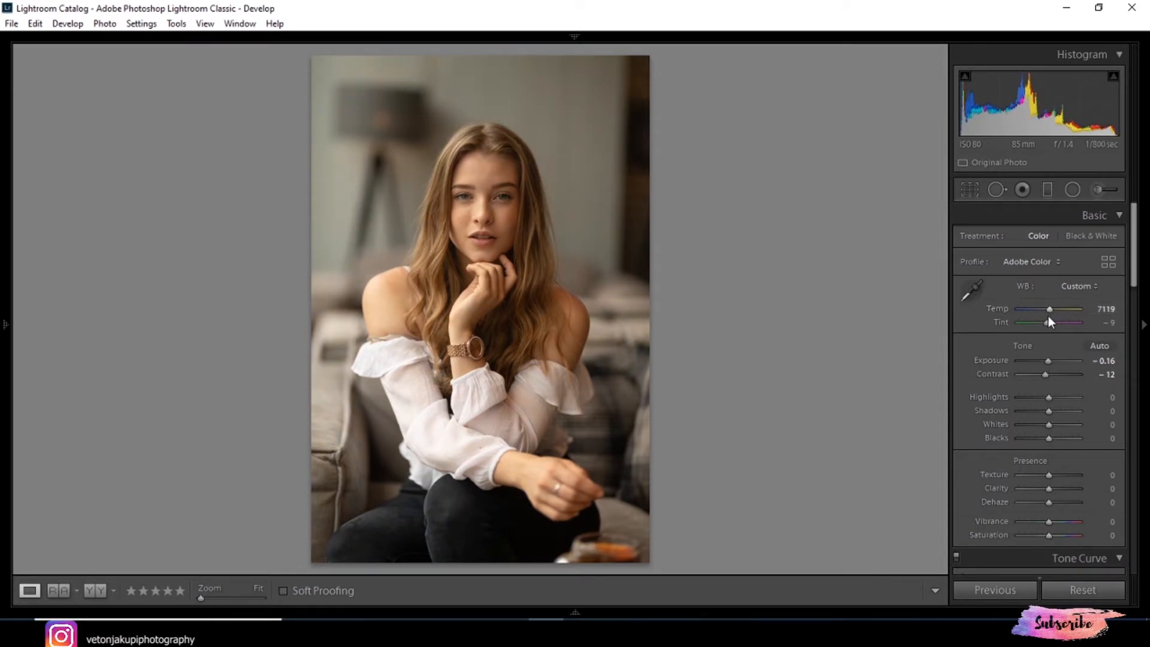
key(backslash)
key(backslash)
Set the contrast to -10, highlights to -64, shadows to +21 and whites to -31.
drag(1046, 376, 1029, 401)
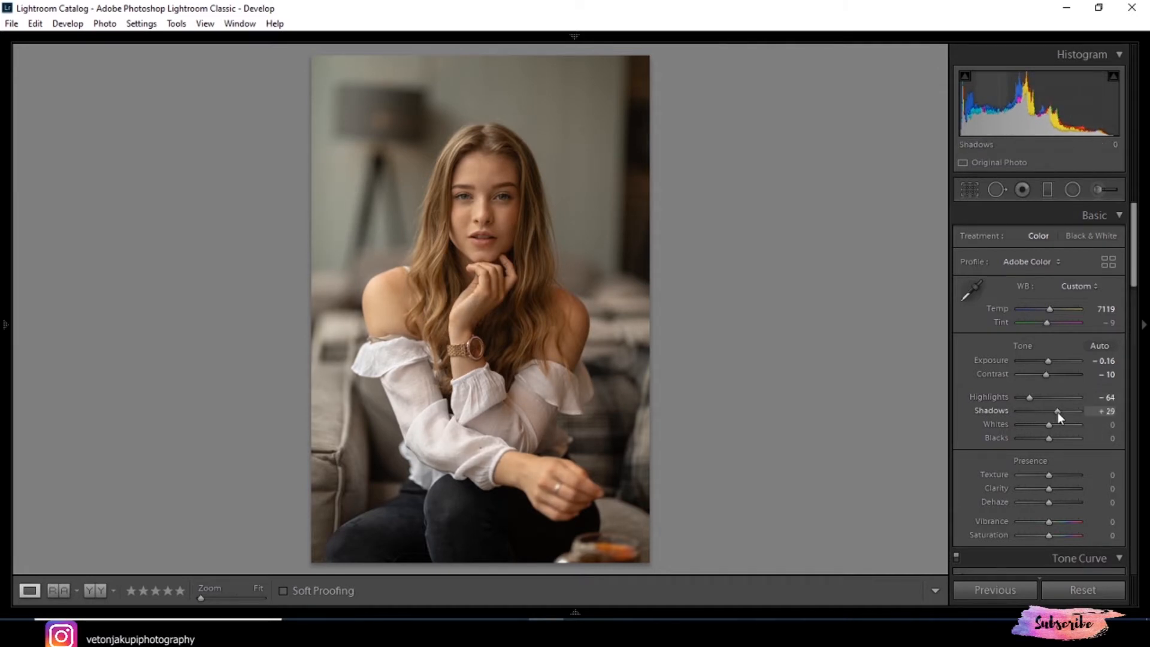
drag(1058, 412, 1040, 428)
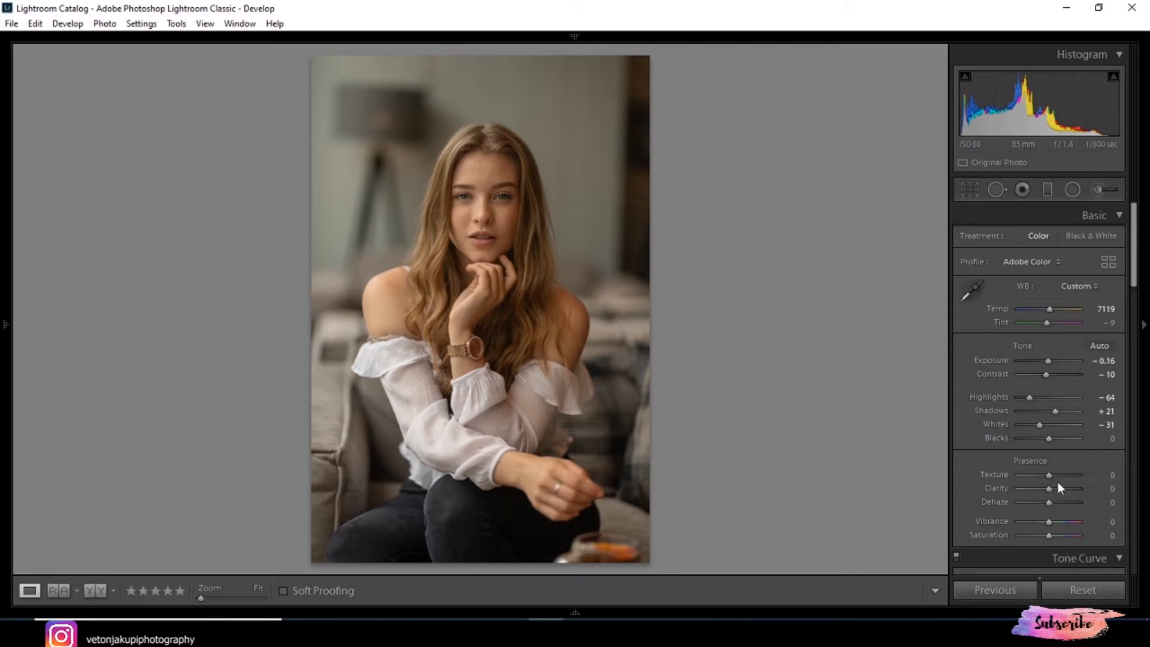
Set texture to +7, clarity to +17, dehaze to 0, vibrance to +31 and saturation to +5, and compare with the original.
drag(1048, 477, 1052, 503)
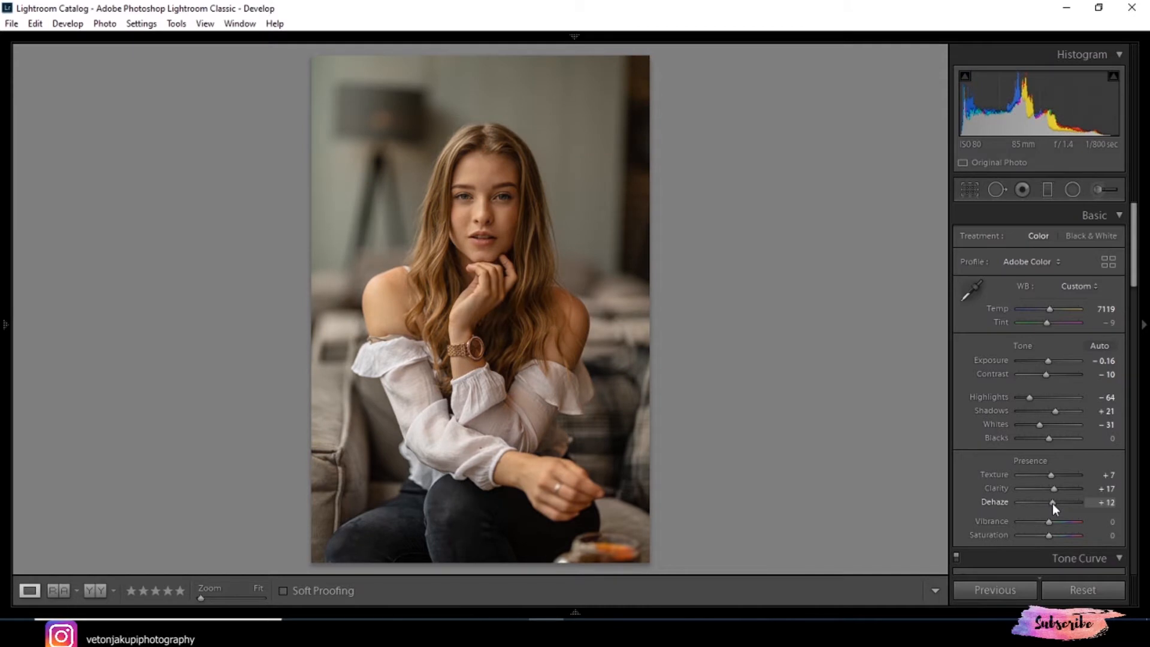
double_click(1053, 504)
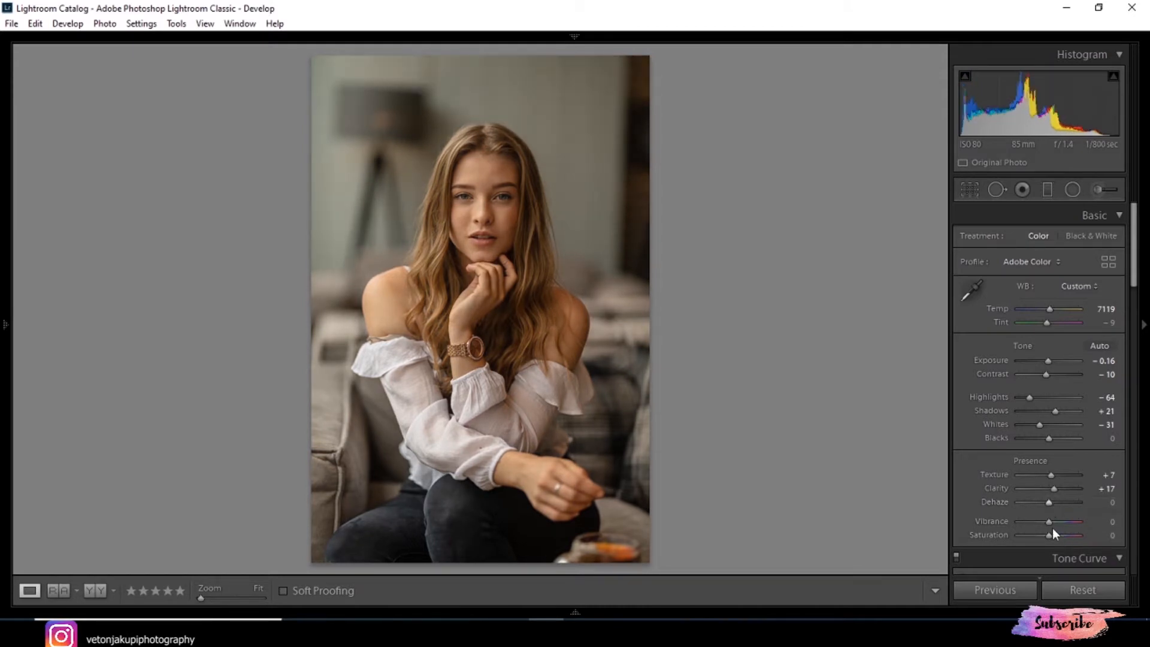
mouse_move(1049, 524)
mouse_down()
mouse_move(1068, 526)
mouse_move(1050, 538)
mouse_up()
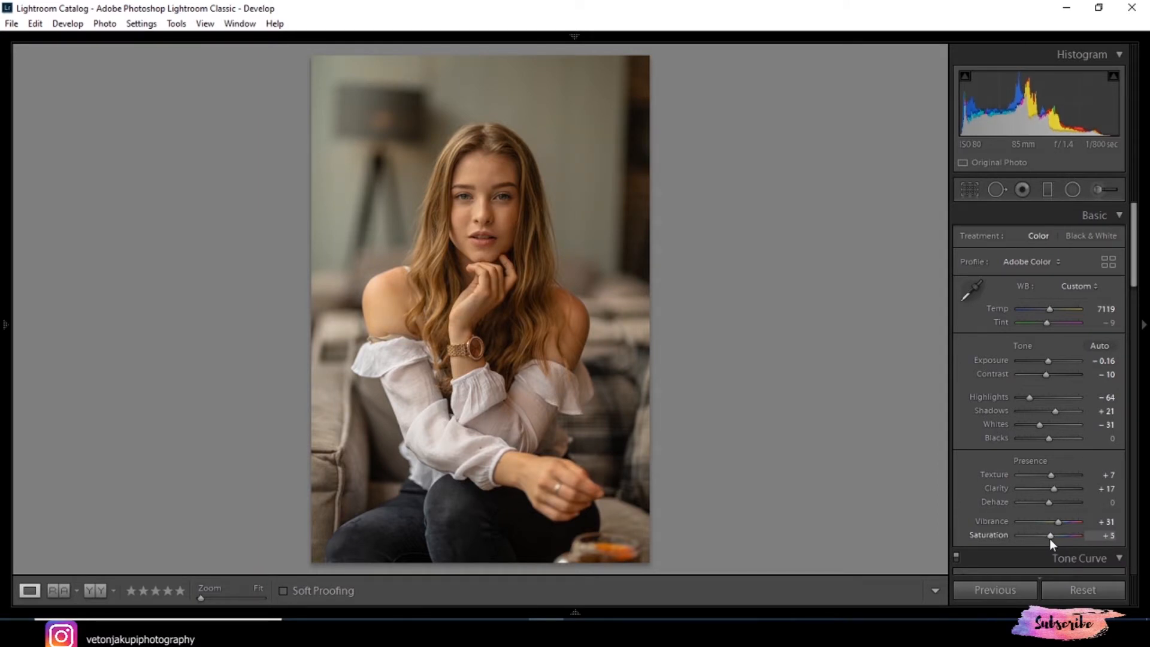
key(backslash)
key(backslash)
key(backslash)
key(backslash)
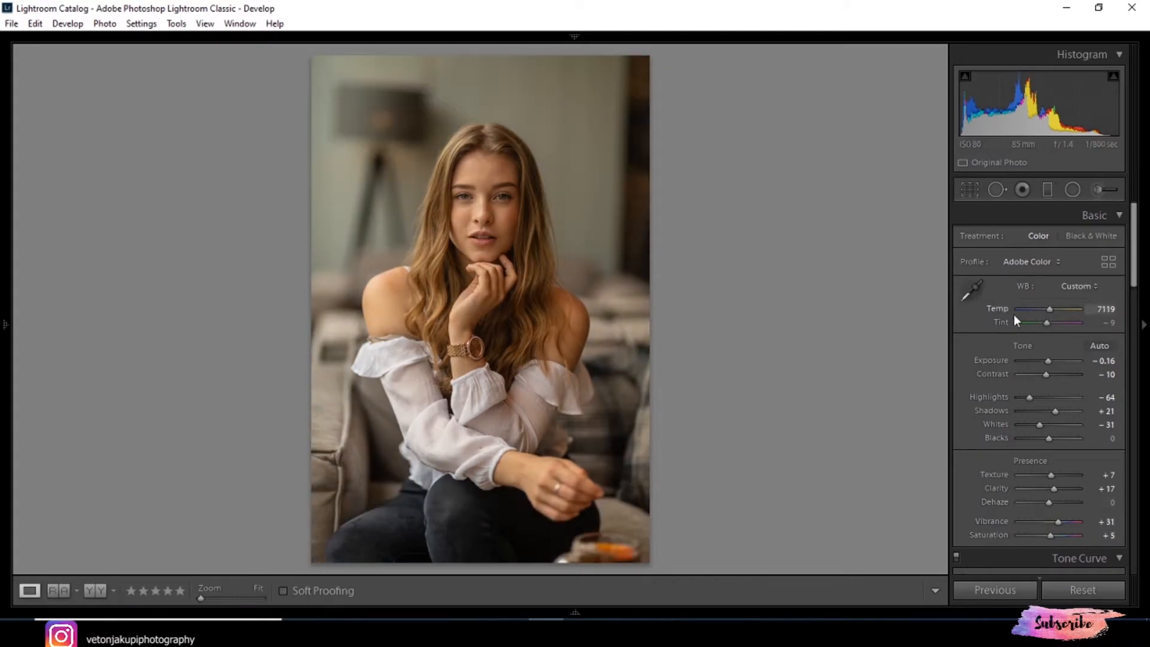
Try a different tint and restore it to -9.
drag(1048, 326, 1045, 324)
double_click(1046, 325)
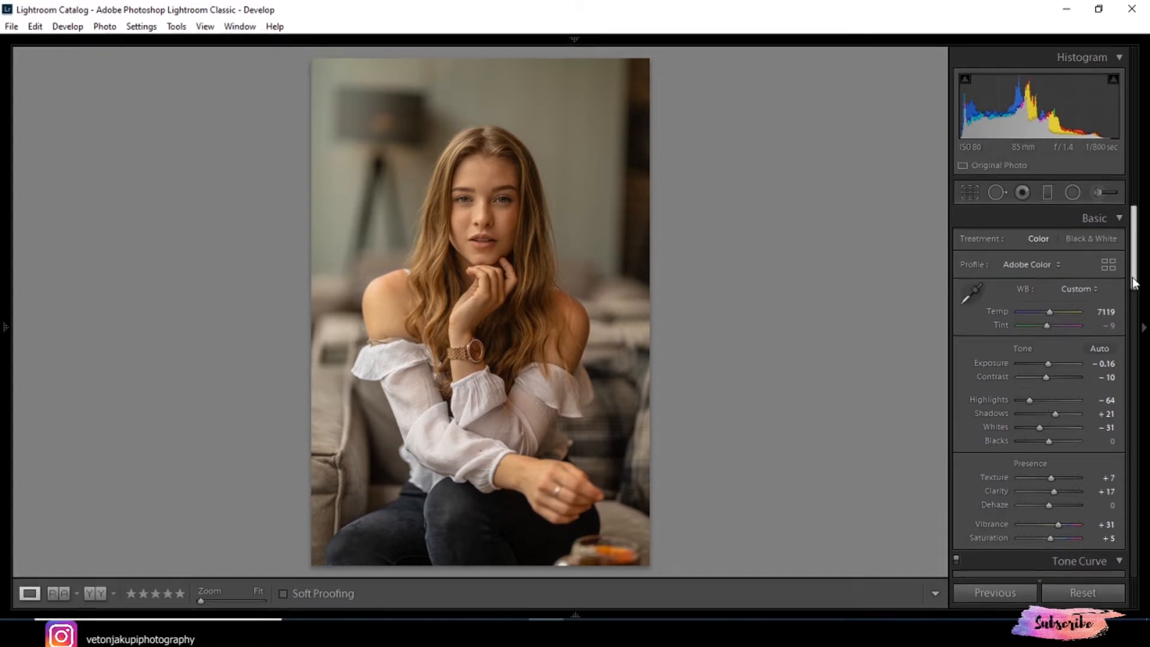
Compare the portrait with its original, and add a highlight point and a shadow point on the RGB tone curve's diagonal.
scroll(1127, 278, down, 2)
scroll(1125, 167, down, 2)
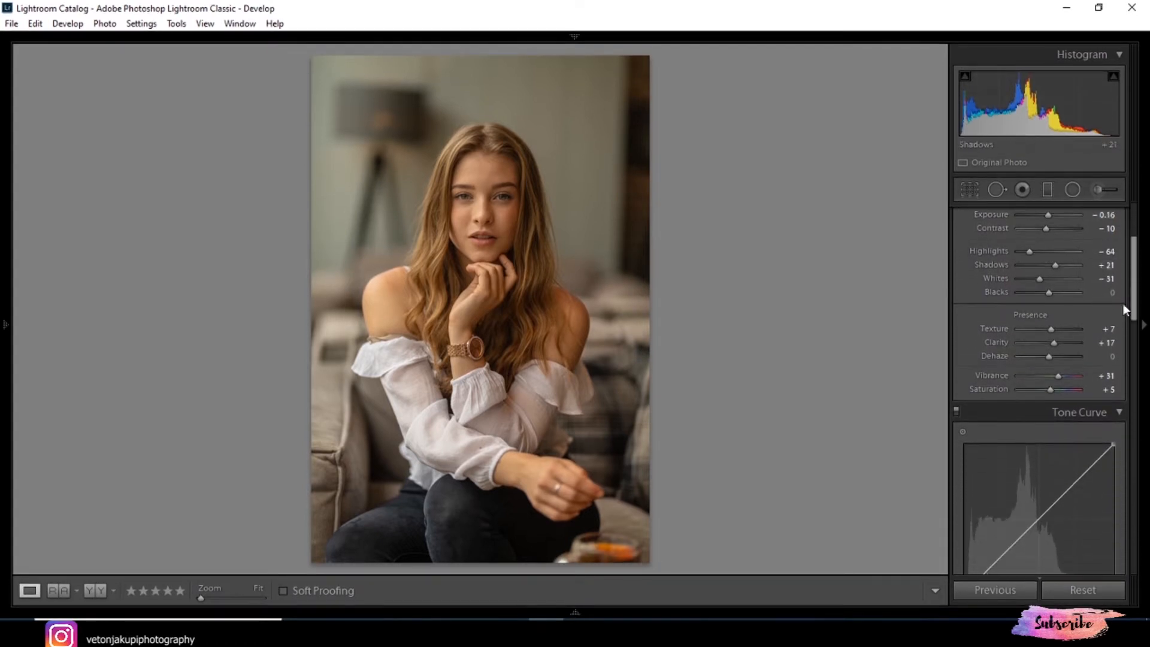
scroll(1123, 304, down, 1)
scroll(1039, 383, down, 3)
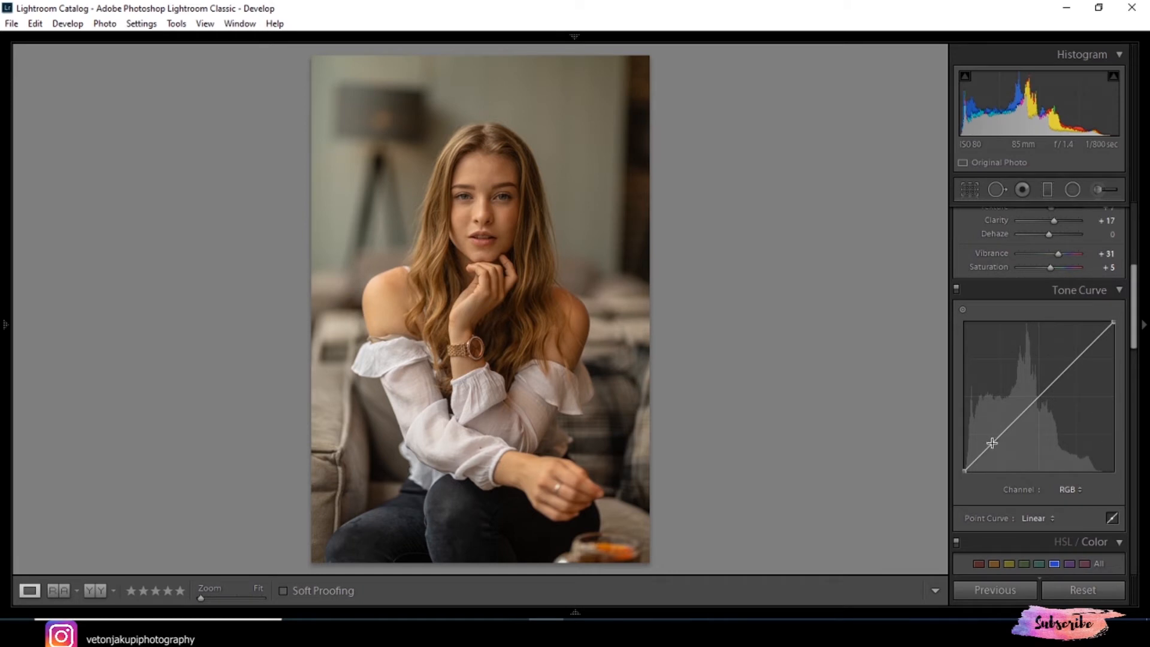
key(backslash)
key(backslash)
key(backslash)
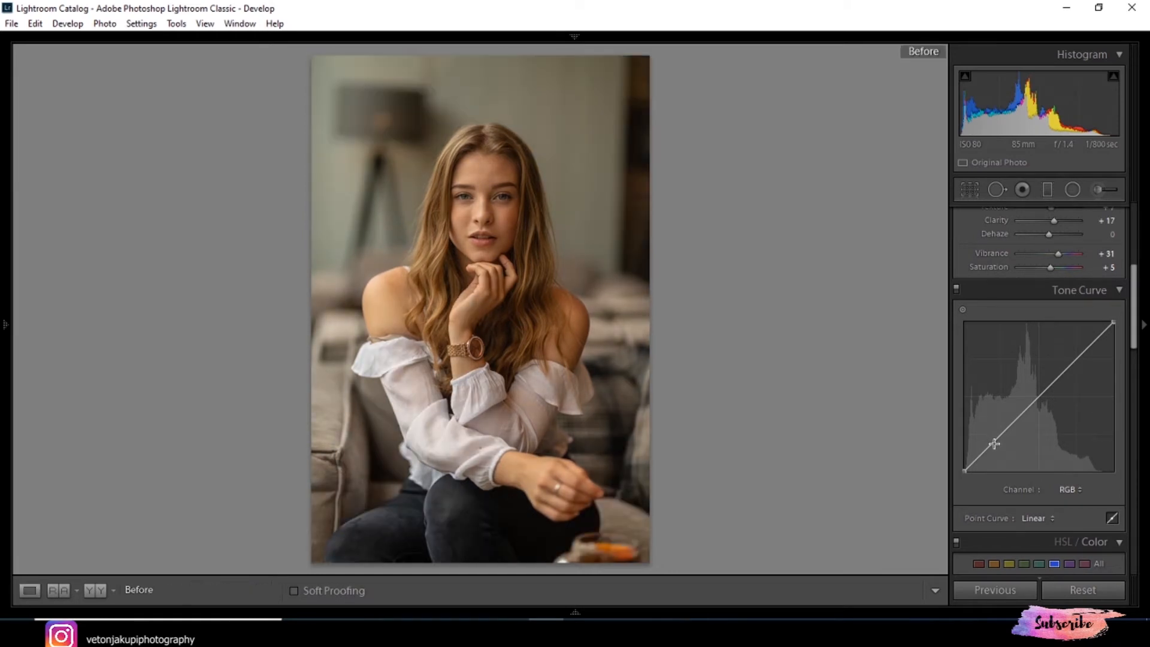
key(backslash)
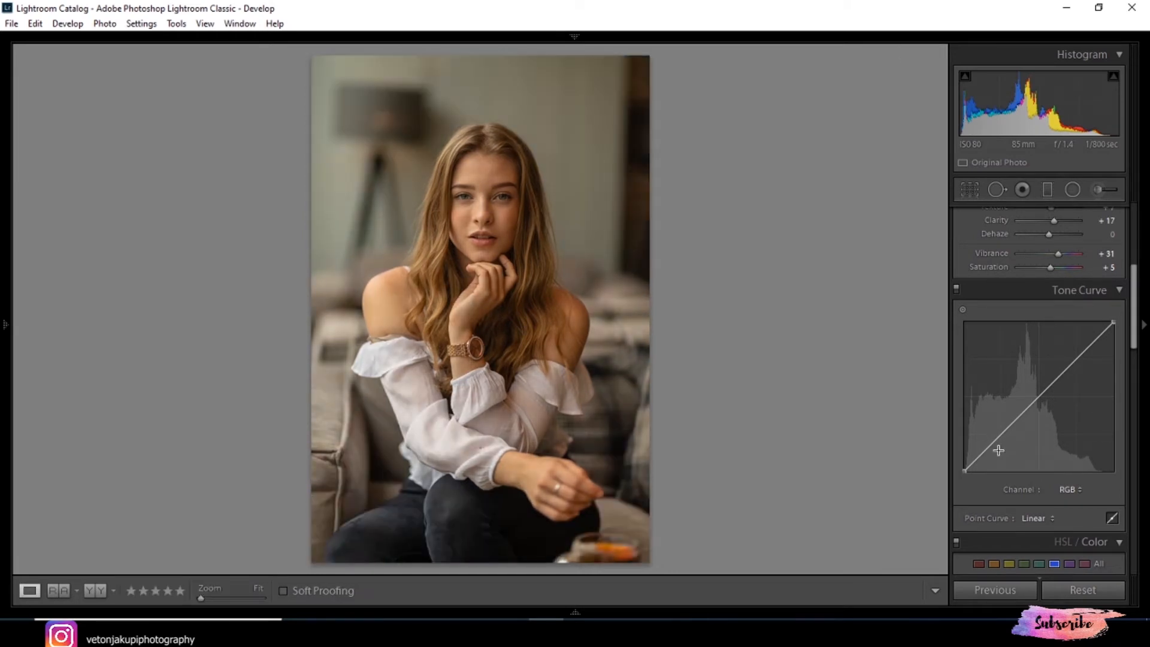
click(1075, 359)
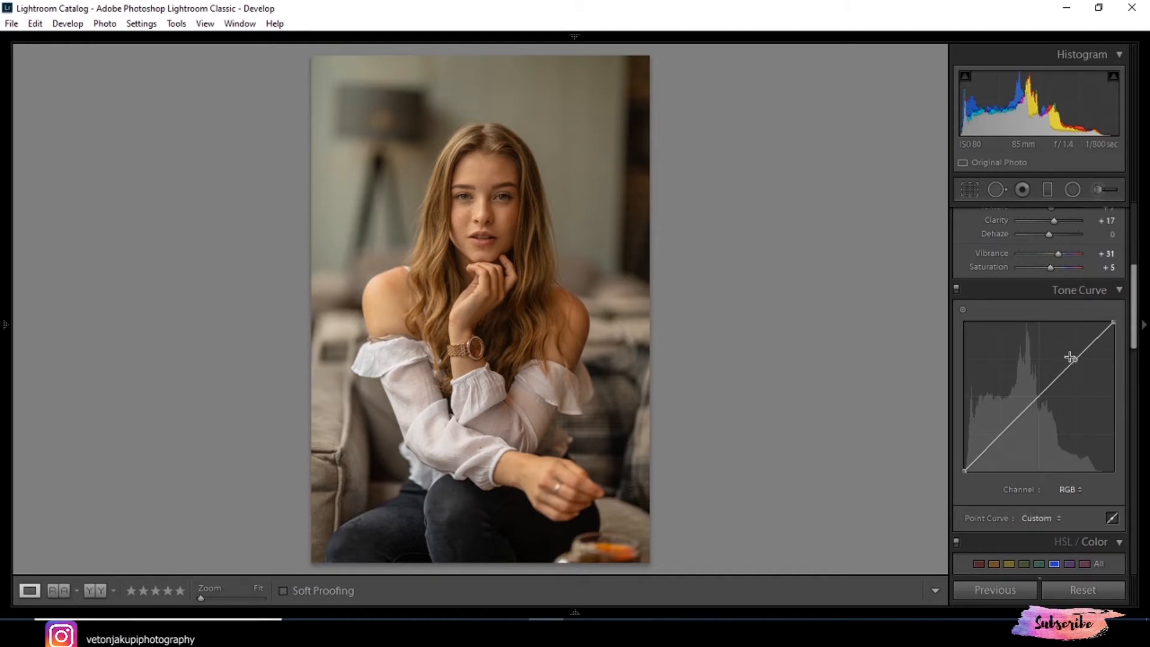
click(1009, 429)
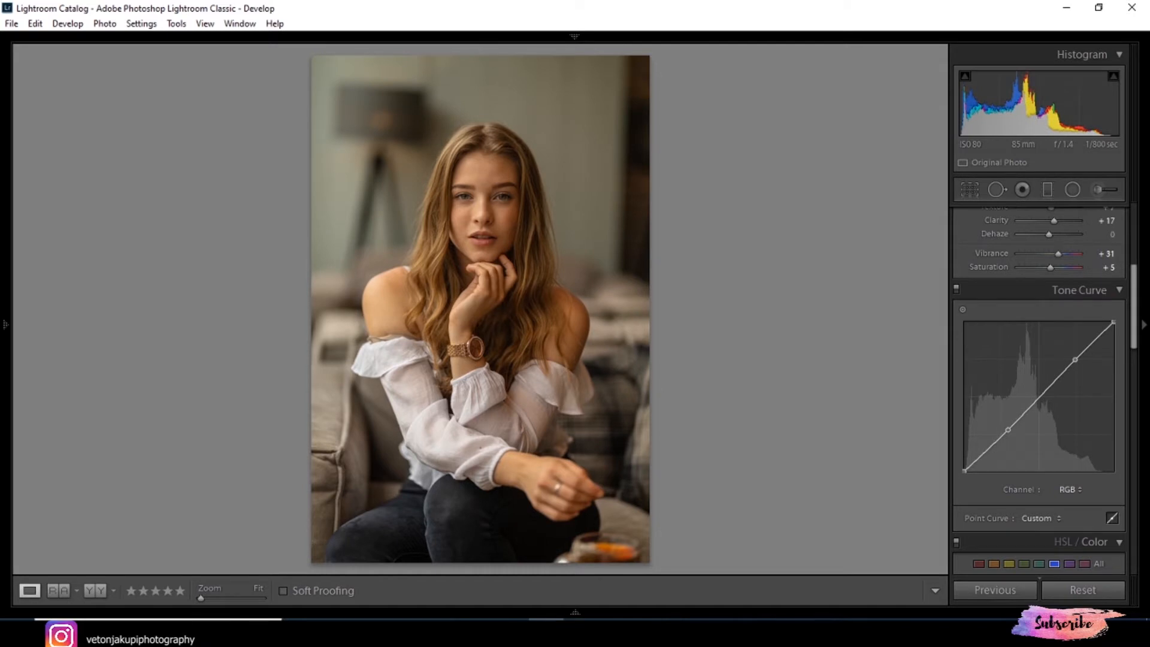
Try an extra tone curve point well above the shadow point, and undo it.
click(1004, 393)
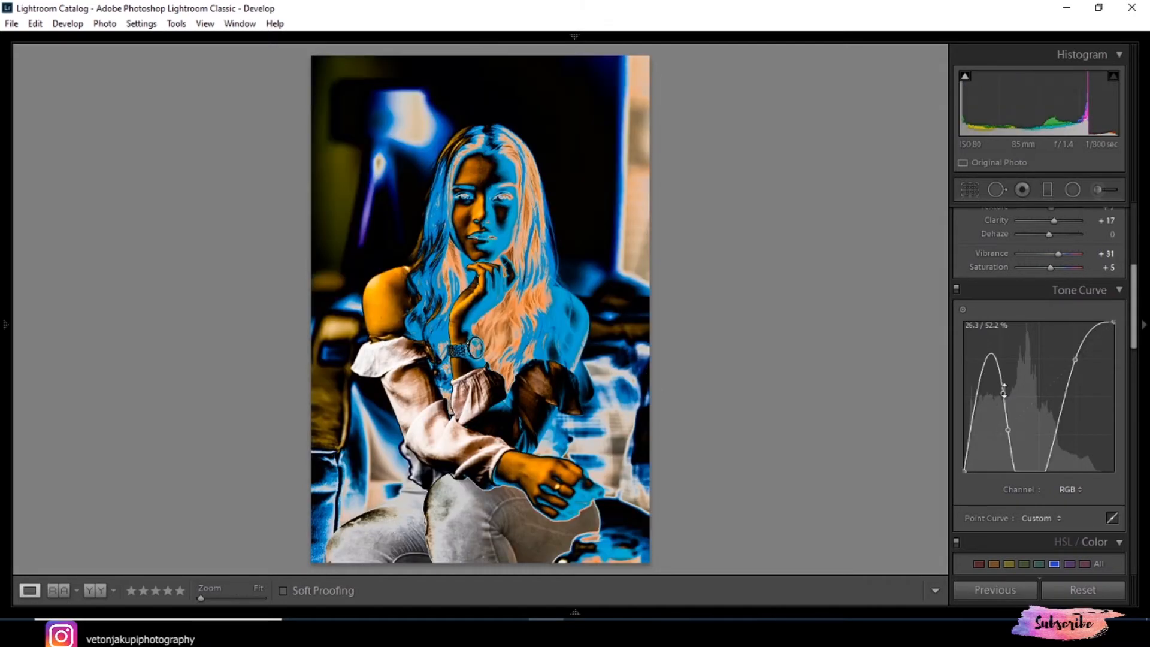
key(ctrl+z)
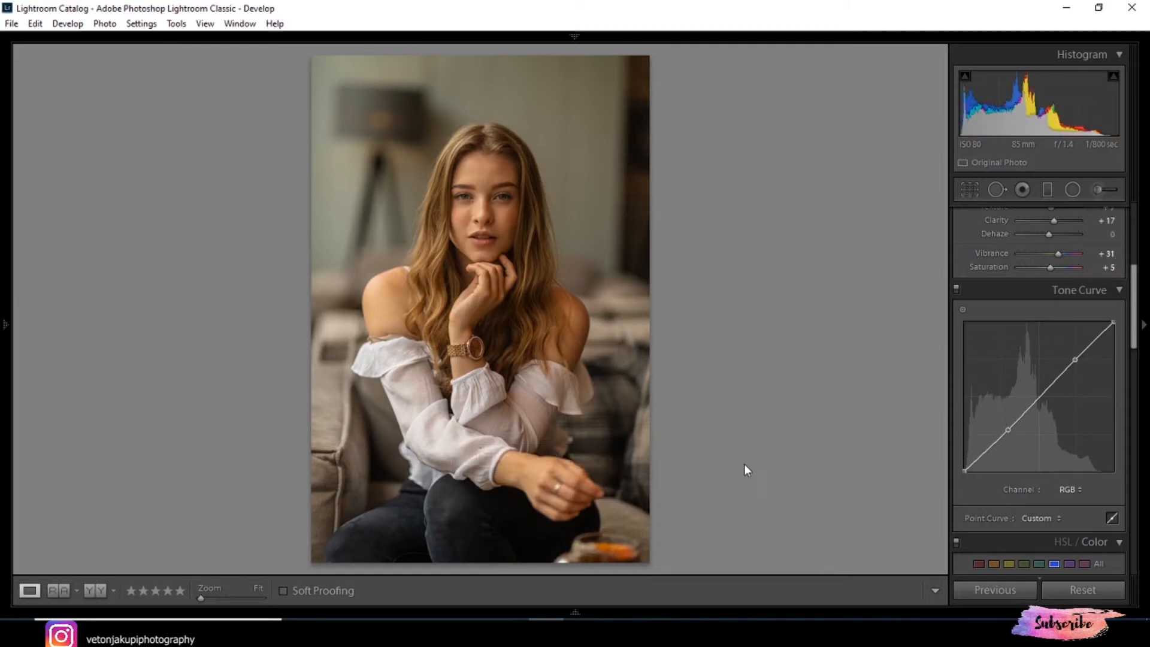
Examine the blouse fabric at 1:1 zoom and return to the full photo.
click(515, 400)
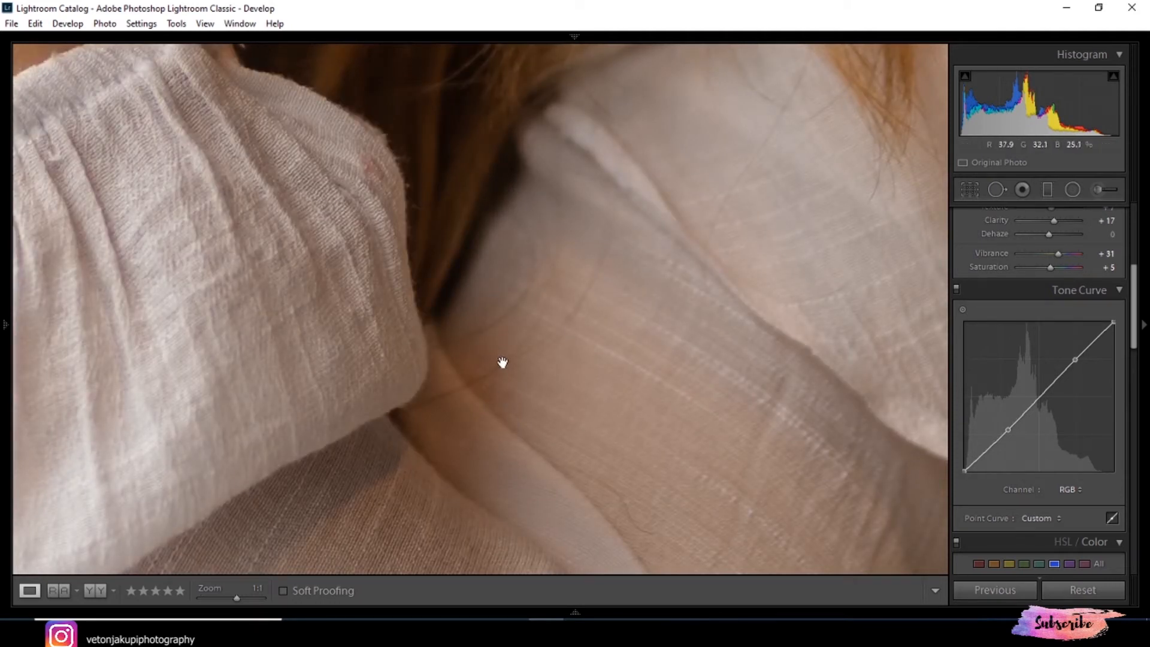
drag(473, 406, 565, 329)
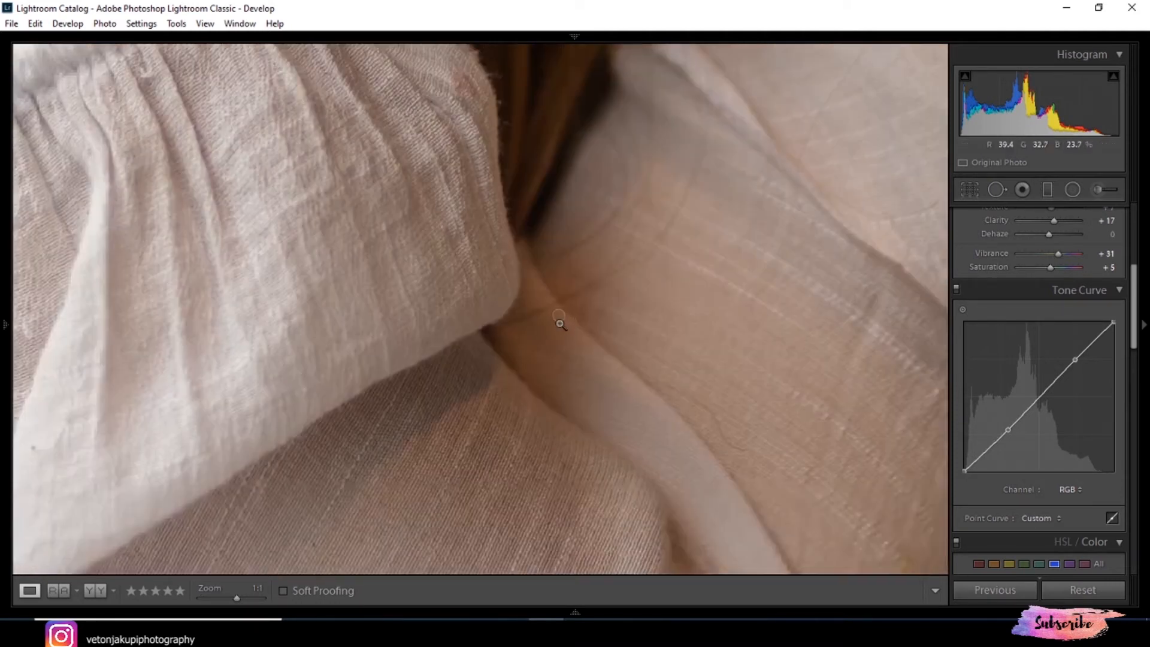
click(560, 324)
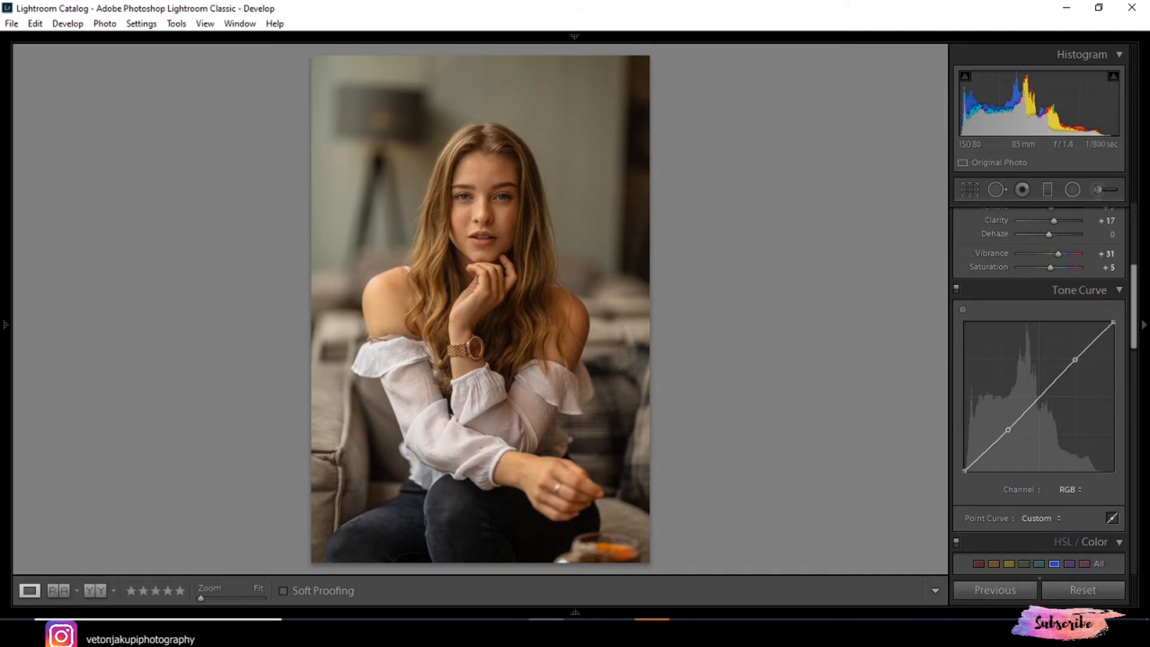
Switch to the PenTablet settings, check that the working area is Full Screen, and accept the settings.
click(654, 632)
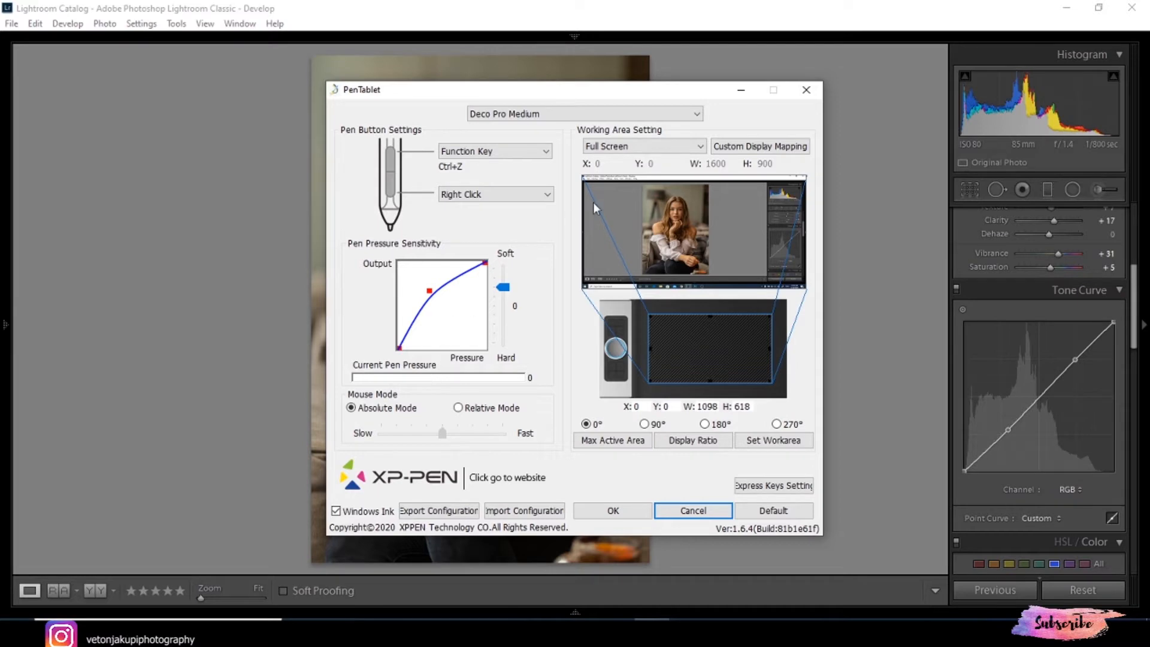
click(665, 150)
click(665, 154)
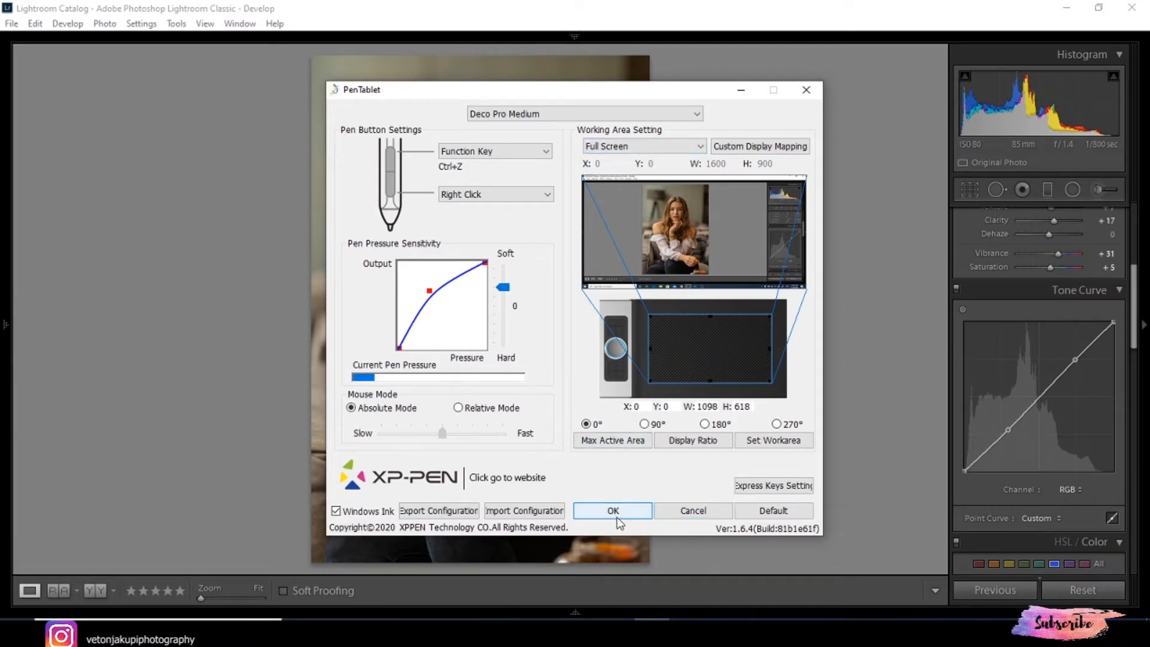
click(619, 510)
Raise the RGB curve's shadow point to 27.1 / 30.2 % and lift the highlight point slightly above the diagonal.
click(1008, 430)
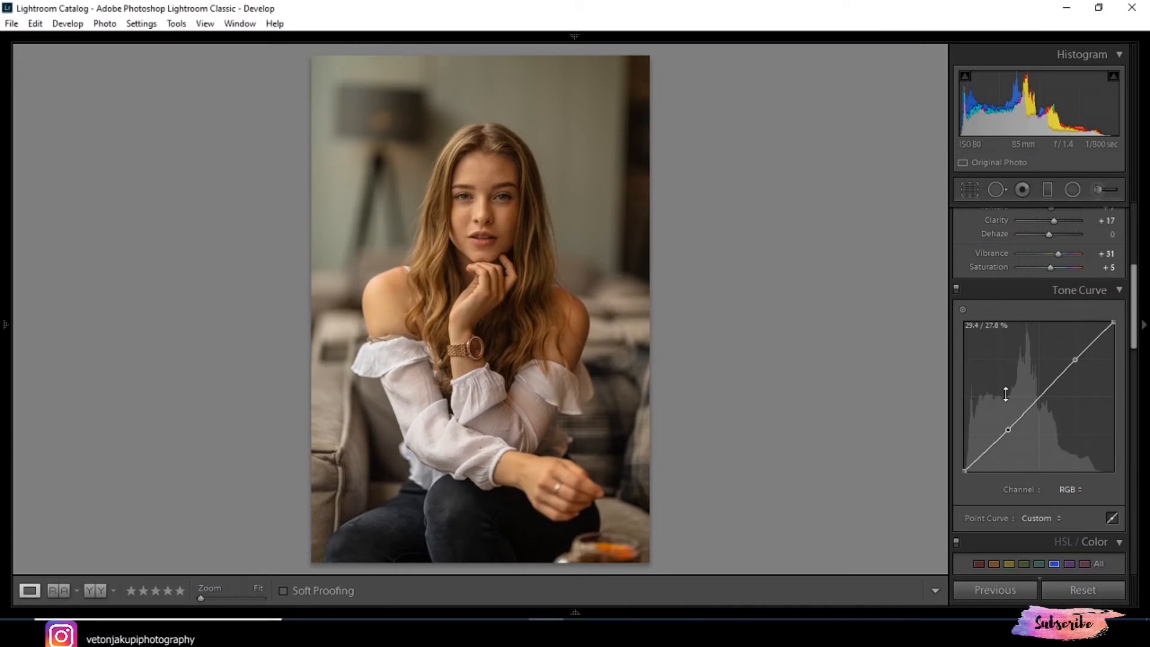
drag(1008, 430, 1005, 426)
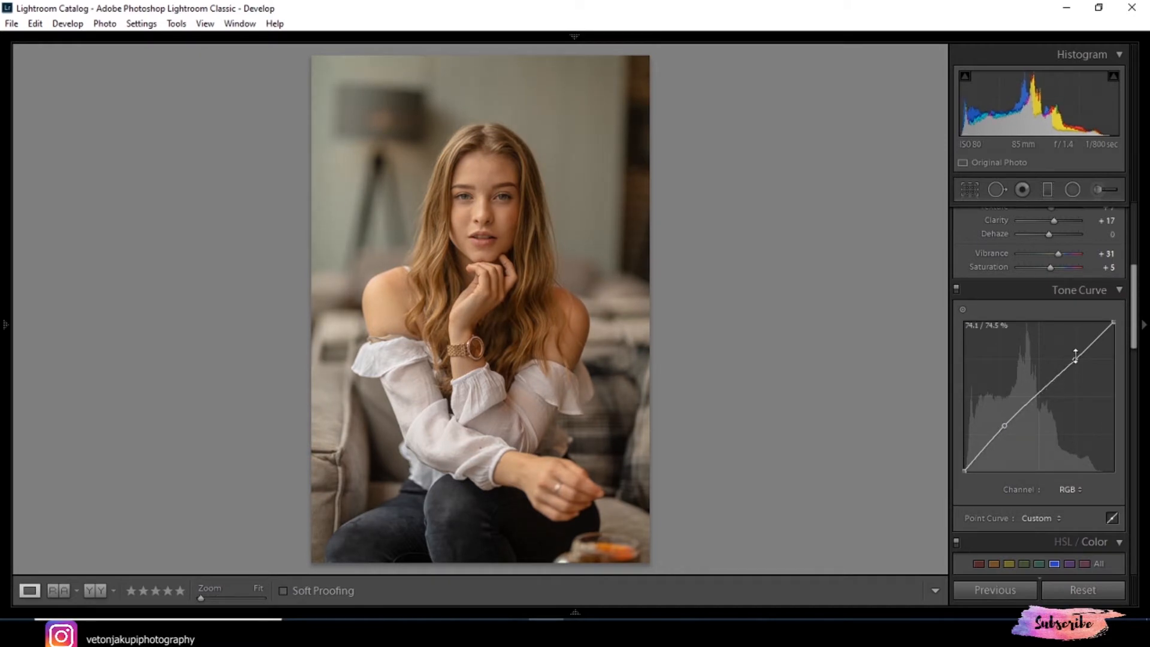
drag(1075, 359, 1076, 356)
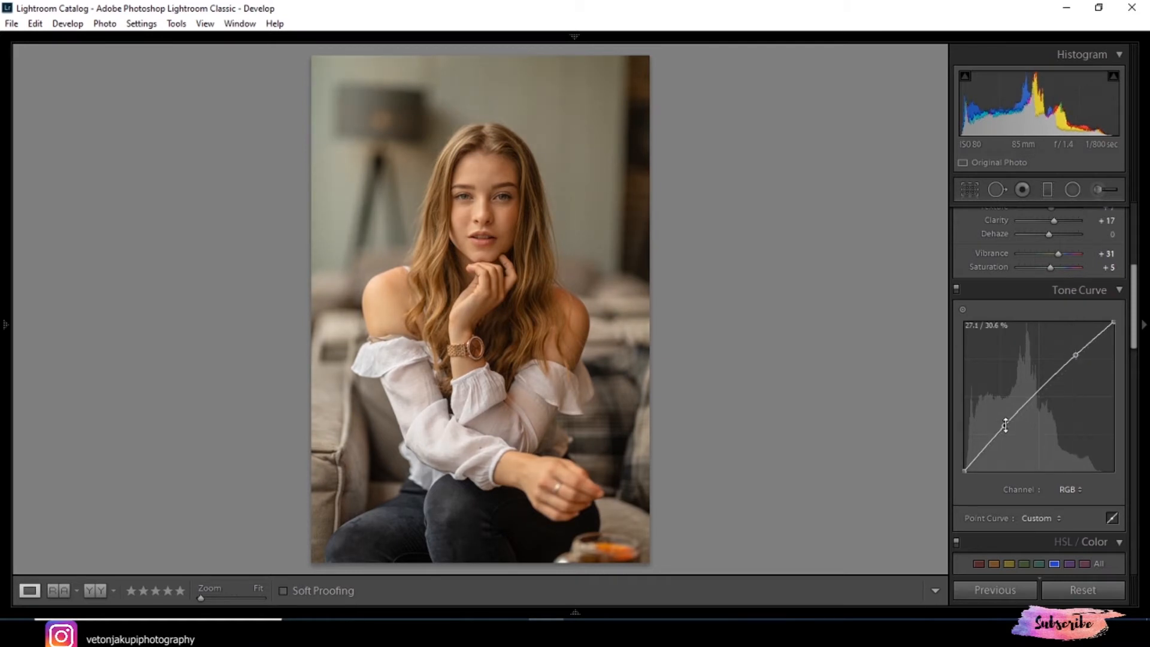
drag(1006, 426, 1004, 427)
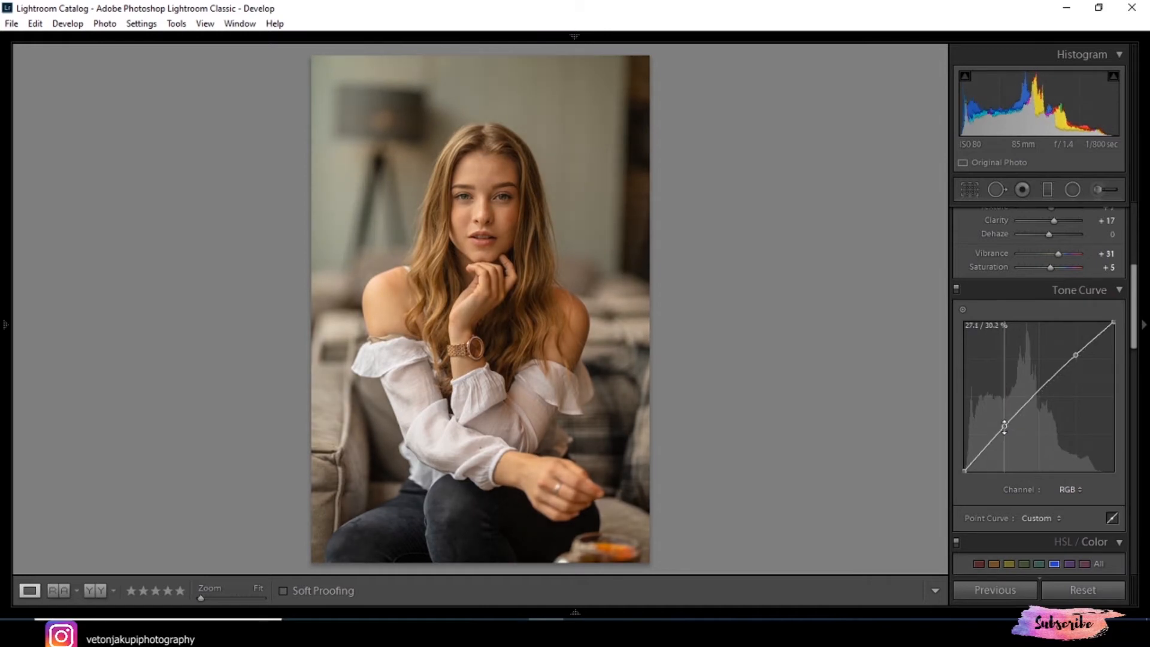
Dismiss the PenTablet settings and show the original version of the portrait for comparison.
key(alt+Tab)
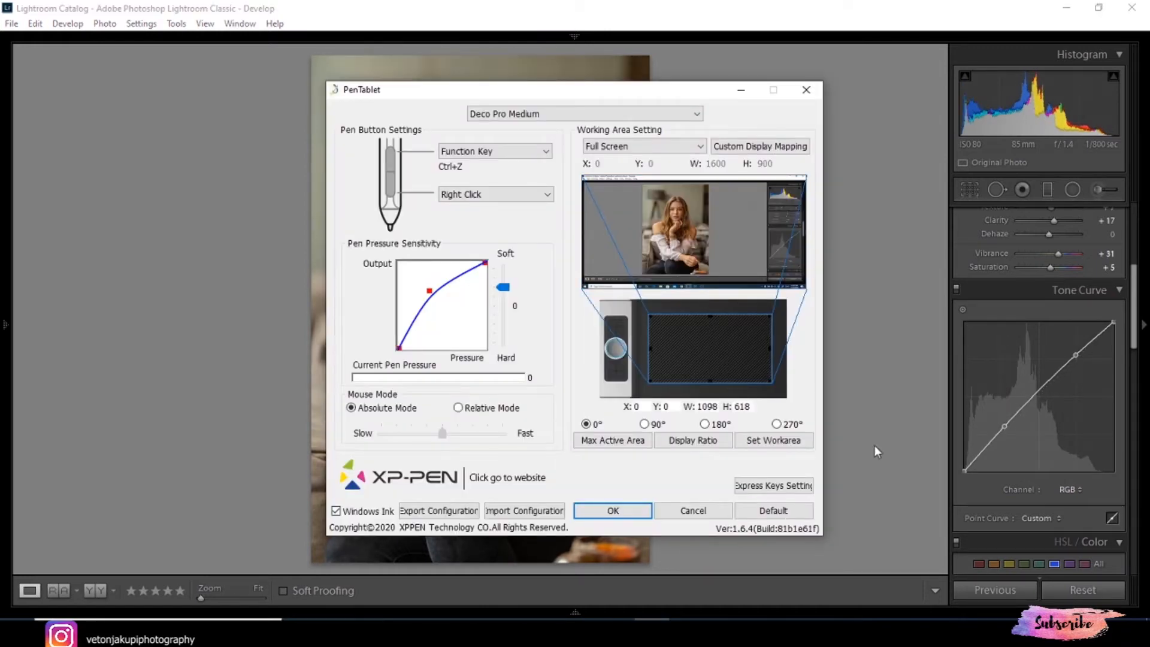
click(683, 512)
key(backslash)
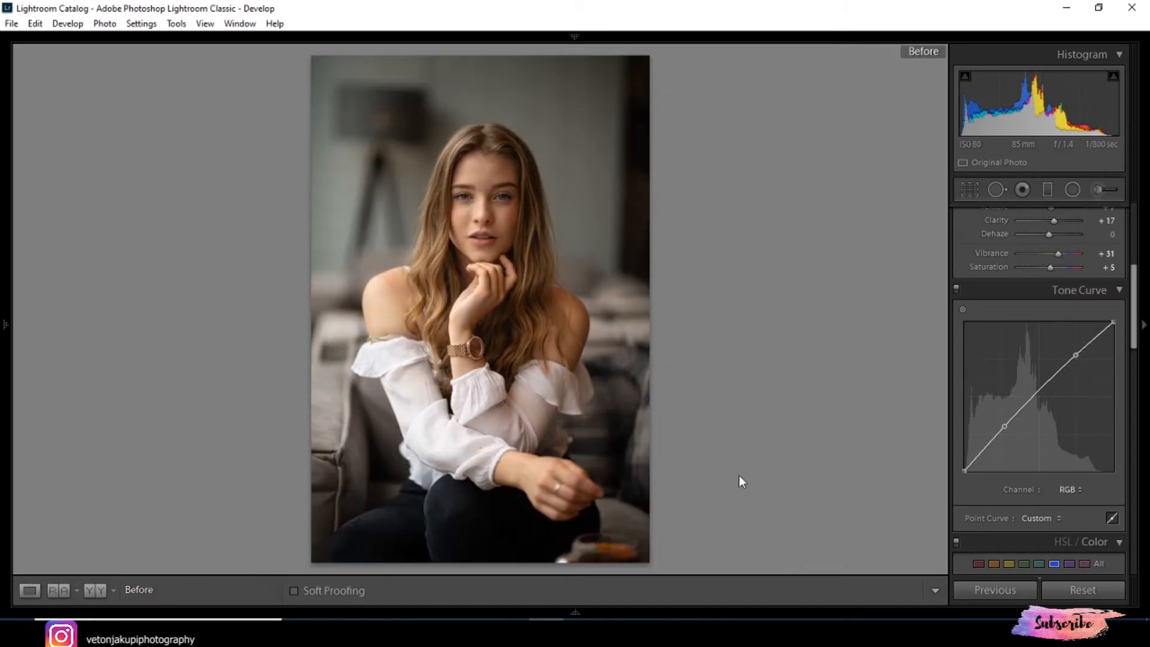
Compare the original and edited versions of the portrait repeatedly, returning to the edited version.
key(backslash)
key(backslash)
key(backslash)
key(backslash)
key(backslash)
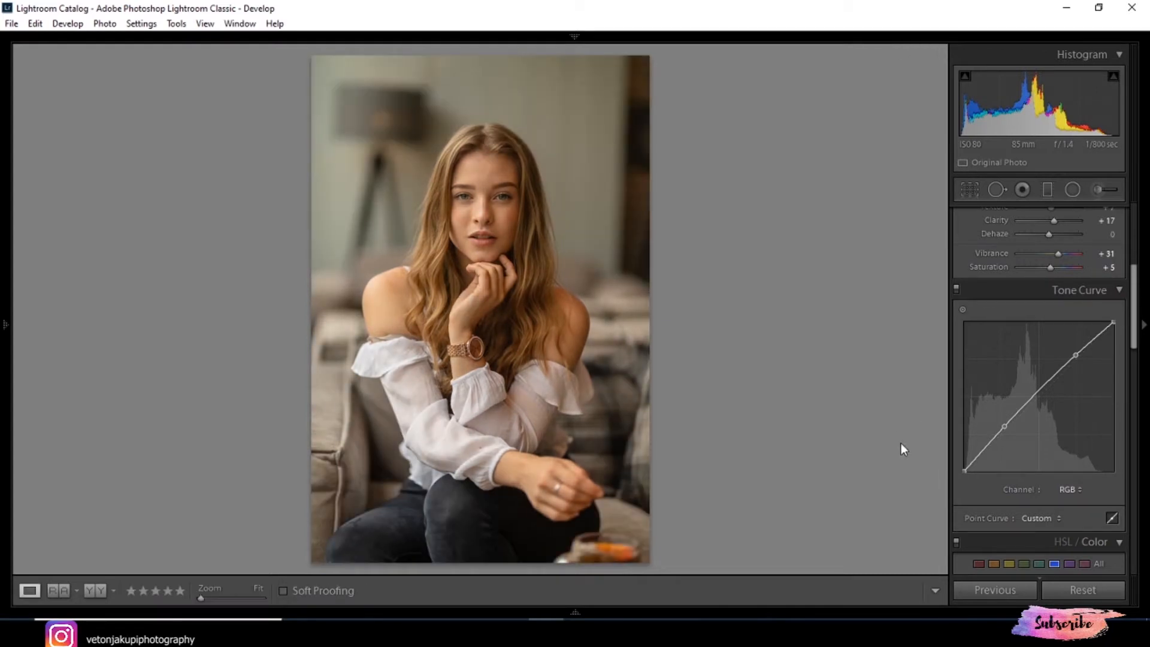
key(backslash)
key(backslash)
In the Blue channel tone curve, place a shadow point slightly below the diagonal and a highlight point slightly above it.
drag(1134, 333, 1133, 362)
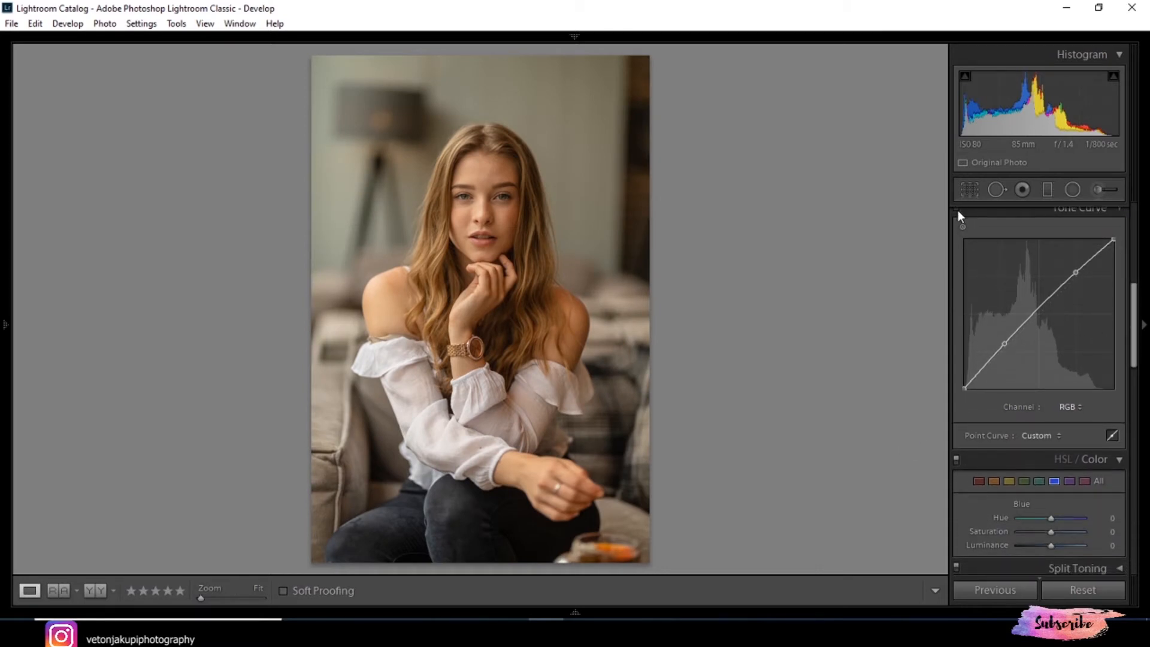
click(1071, 407)
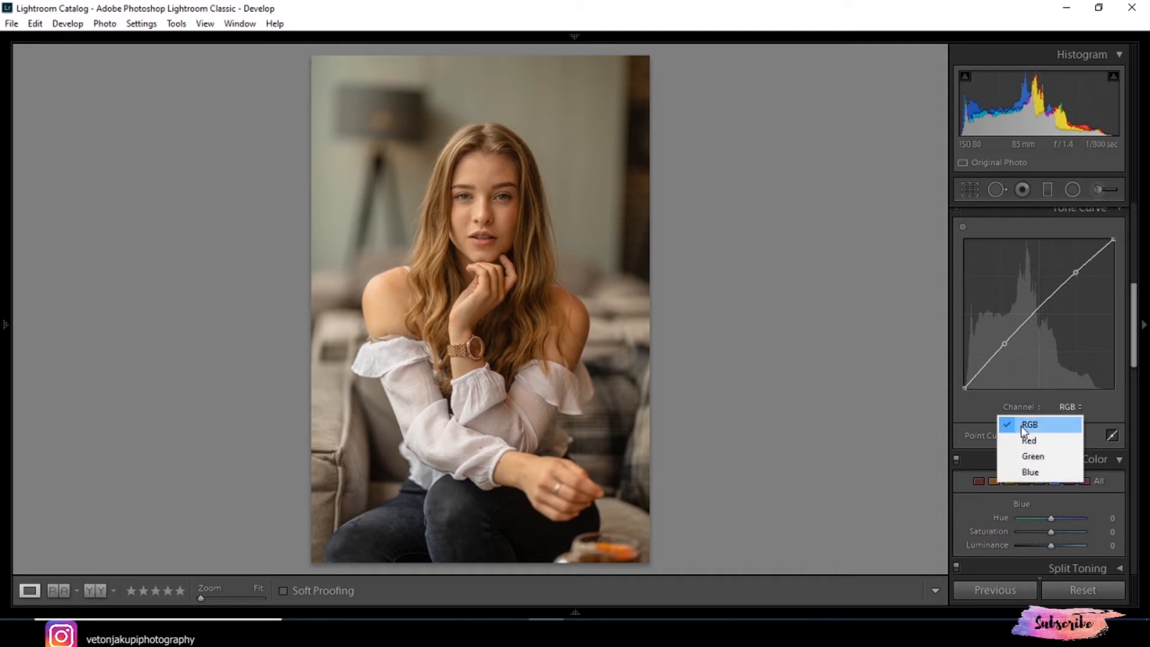
click(1029, 472)
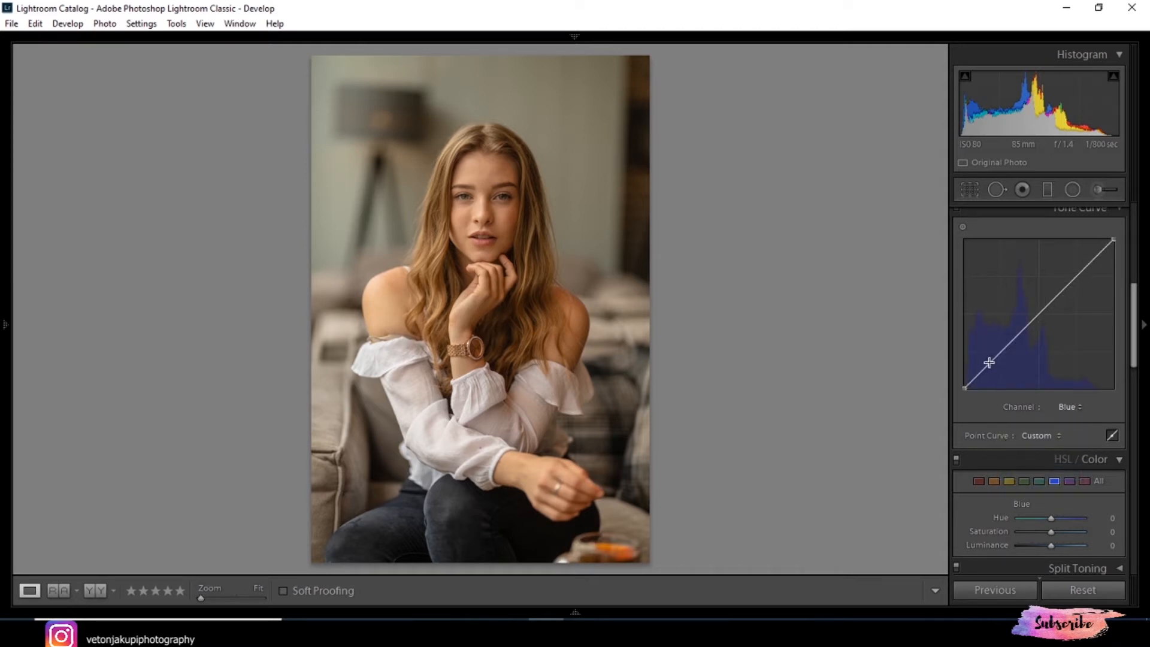
drag(991, 361, 993, 364)
drag(1072, 280, 1083, 267)
key(backslash)
key(backslash)
drag(966, 389, 964, 400)
In the Red channel curve, try lowering the shadows, remove that point, lift a highlight point slightly, and compare without the tone curve.
drag(1132, 353, 1133, 351)
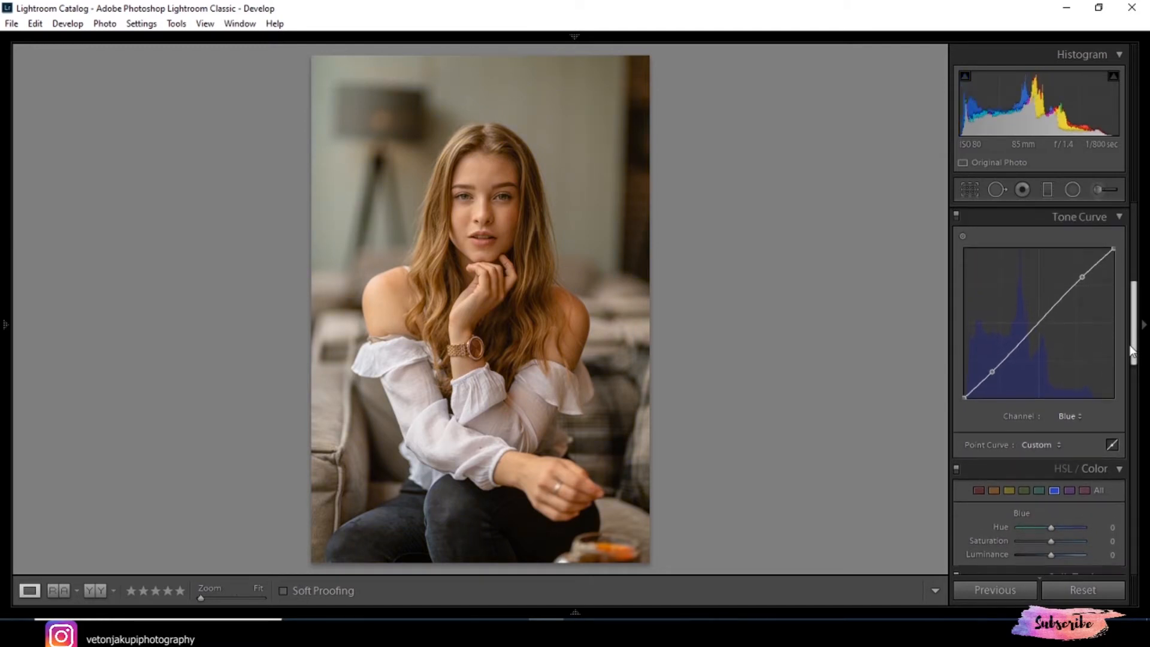
click(1070, 421)
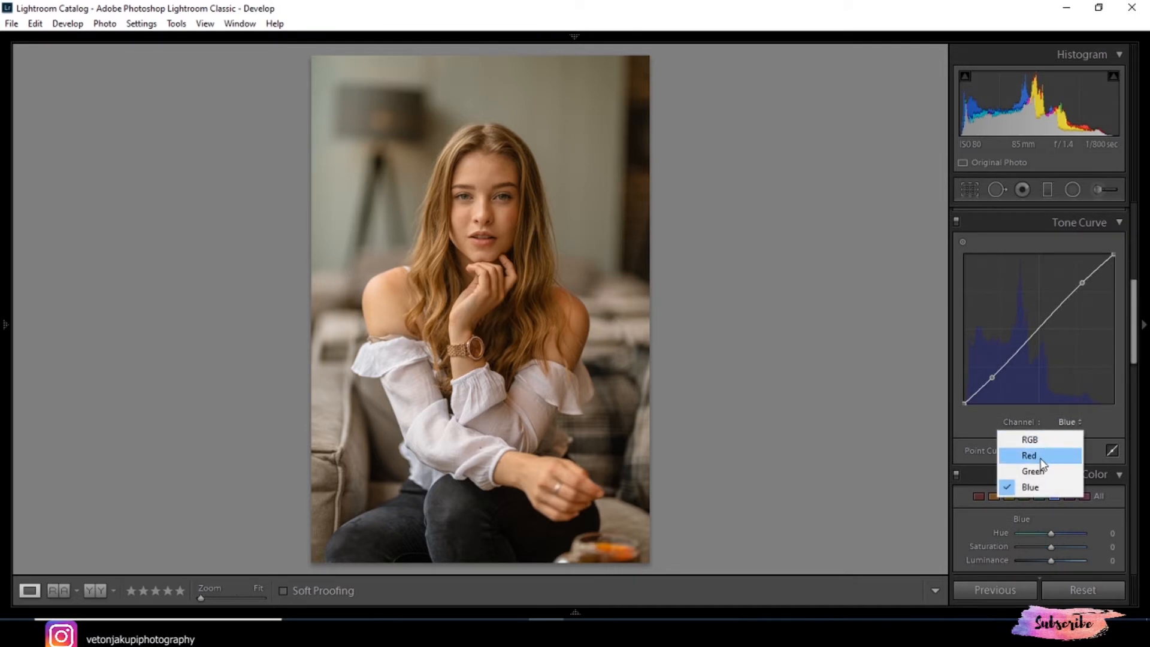
click(1043, 457)
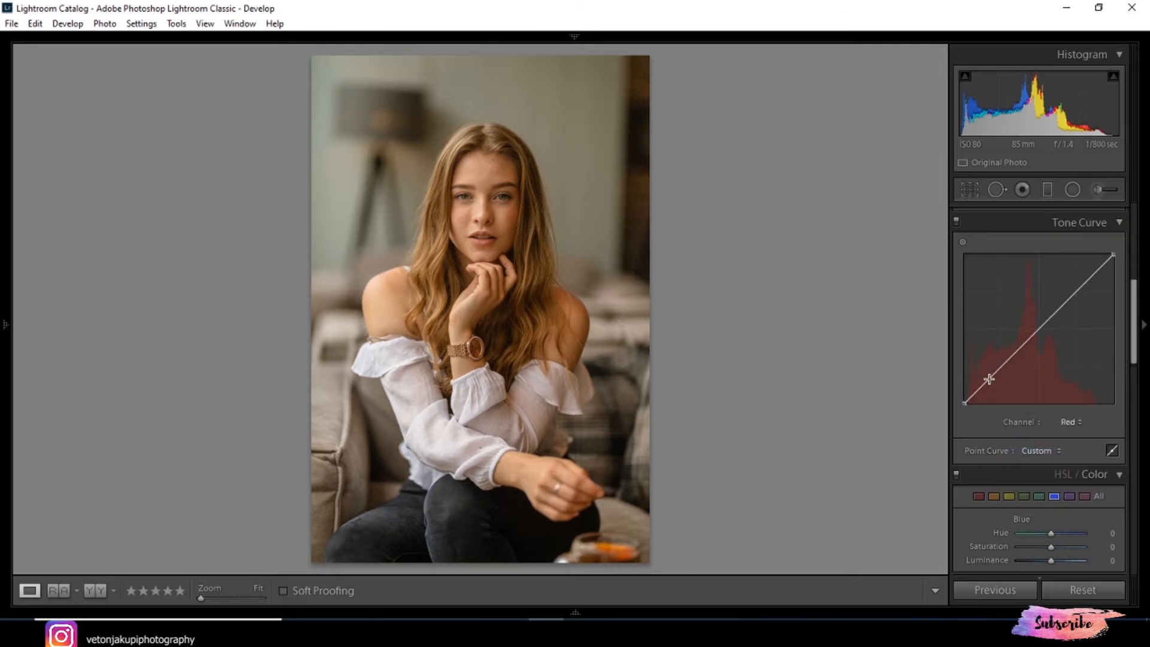
drag(990, 378, 998, 377)
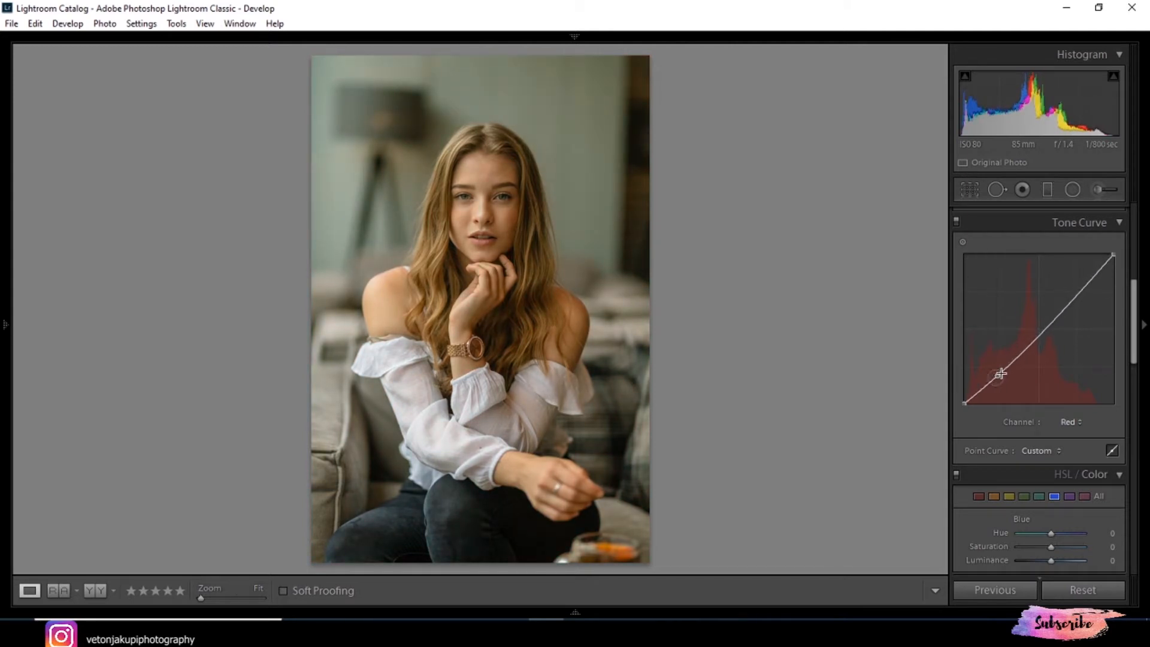
double_click(1000, 376)
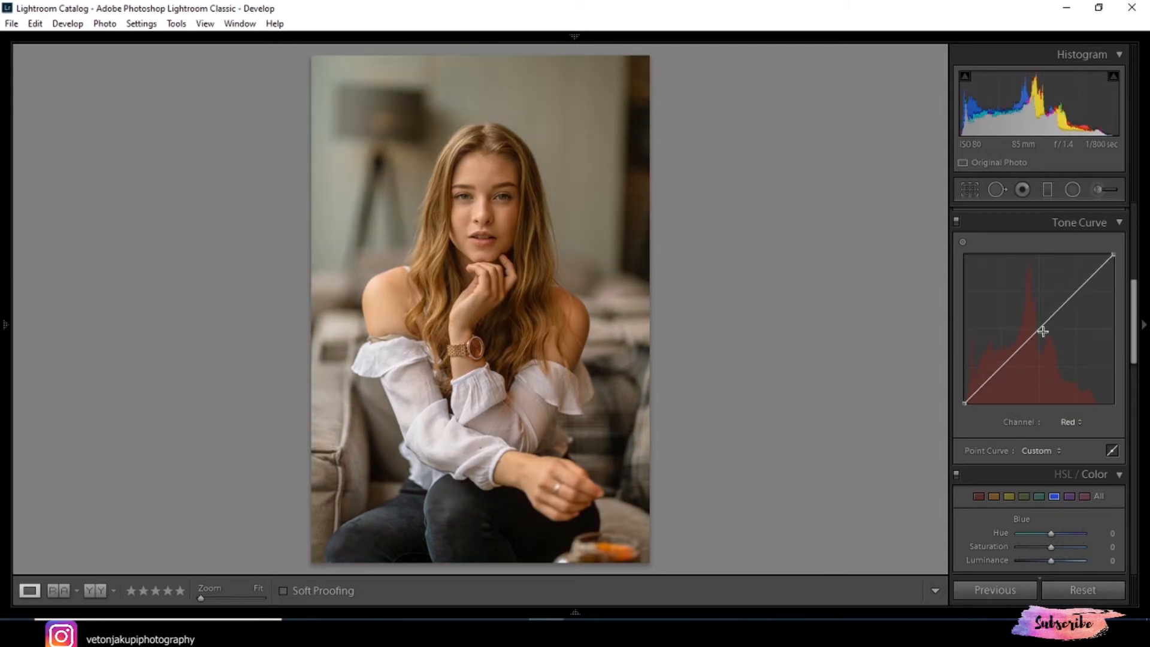
drag(1072, 296, 1072, 294)
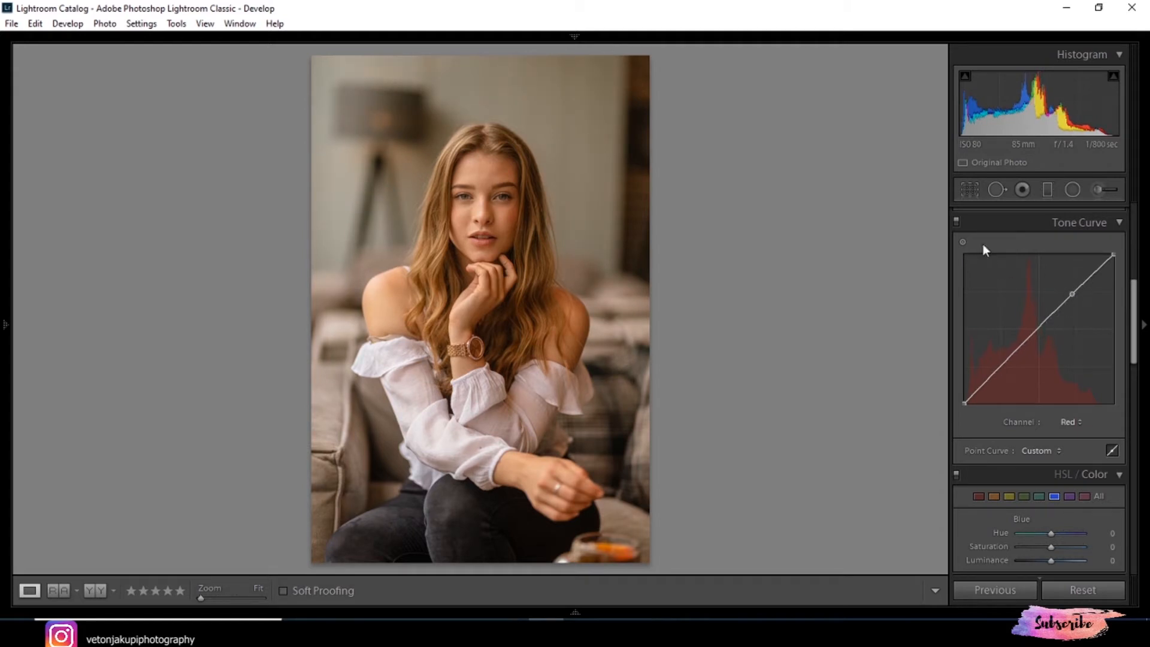
click(957, 222)
click(957, 222)
Try lifting highlight and shadow points on the Green channel curve, with the shadow point at 17.6 / 19.6 %, and remove both.
click(1070, 423)
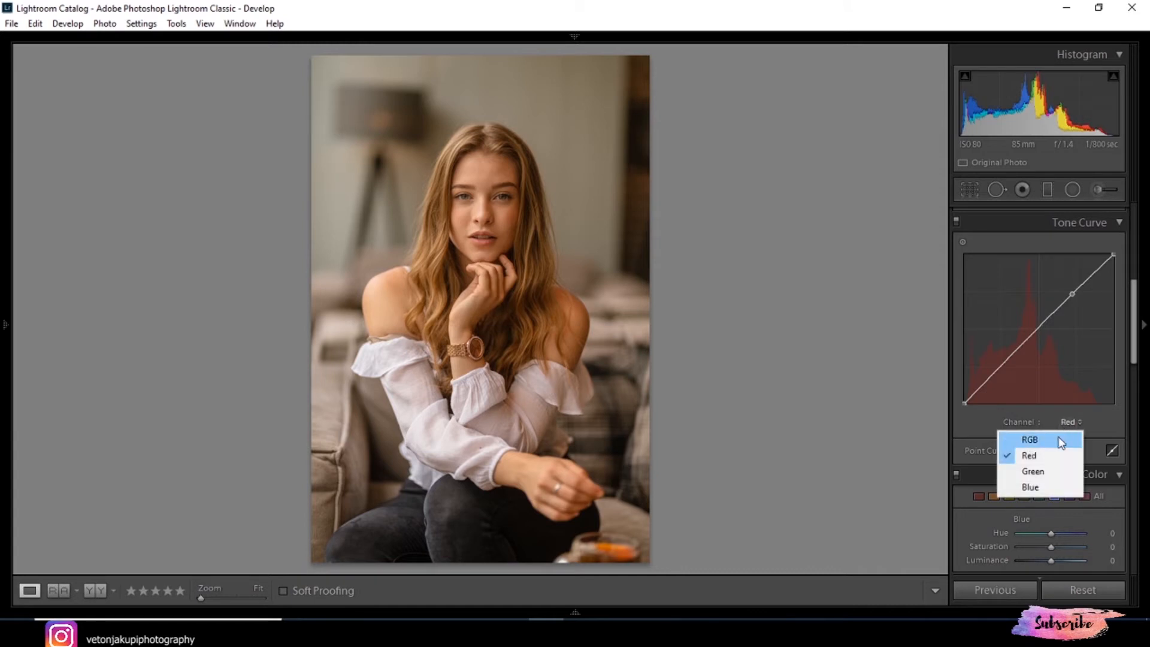
click(1041, 470)
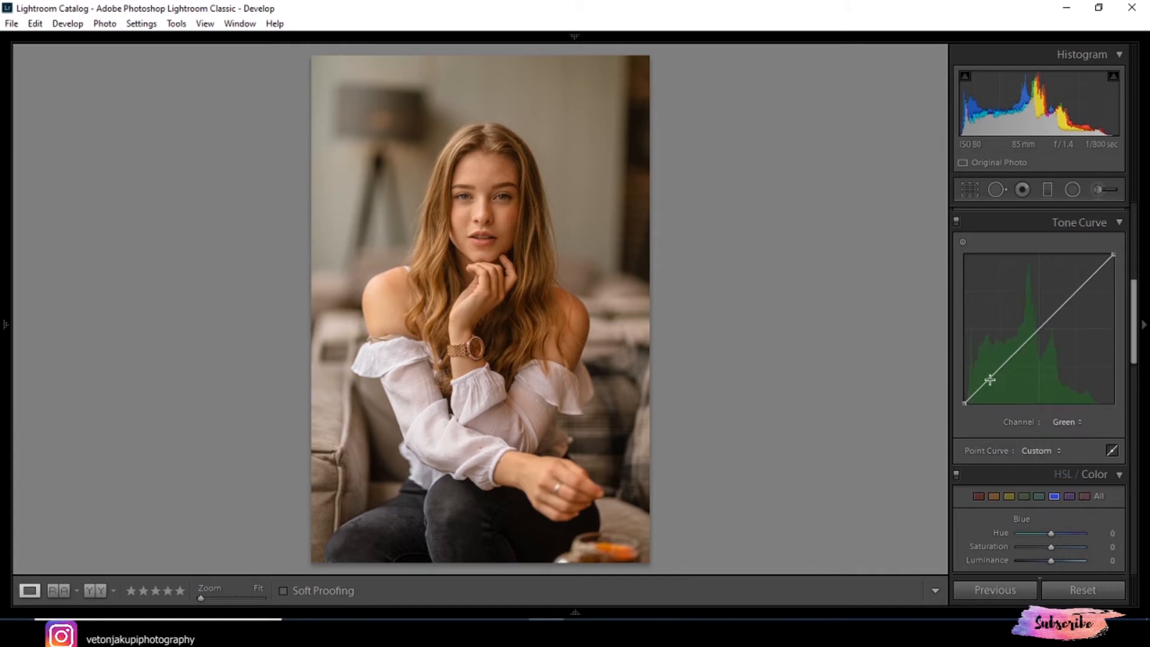
mouse_move(963, 402)
mouse_down()
mouse_move(972, 416)
mouse_move(957, 417)
mouse_up()
drag(1042, 326, 1074, 292)
mouse_move(992, 376)
mouse_down()
mouse_move(993, 385)
mouse_move(991, 375)
mouse_up()
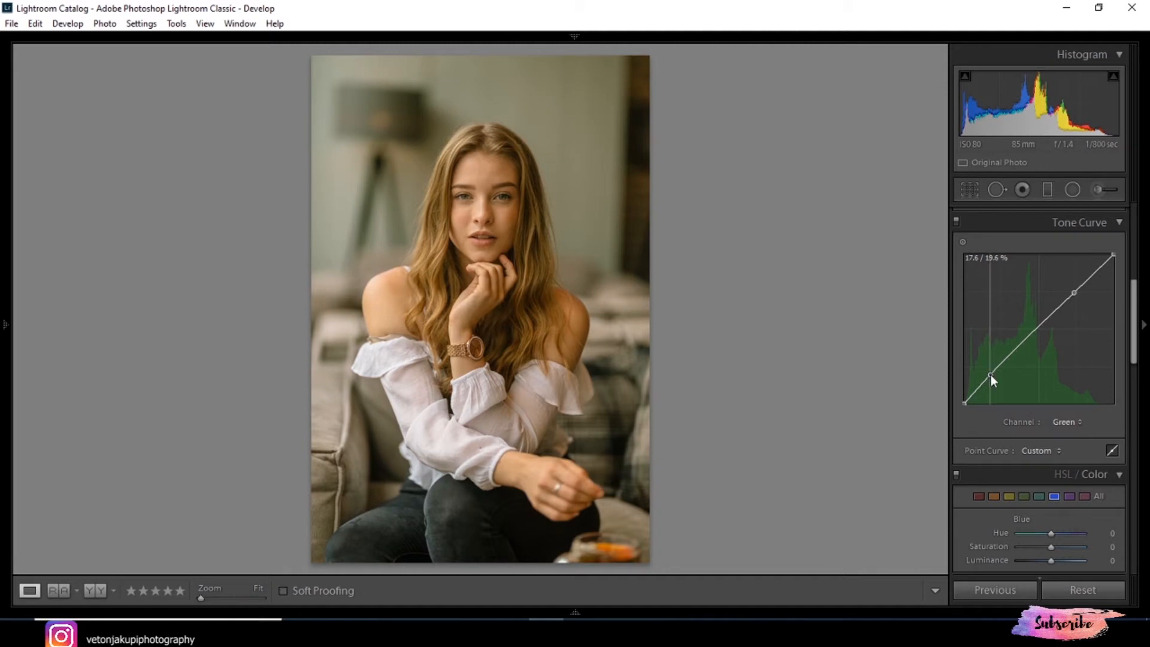
double_click(991, 375)
double_click(1075, 293)
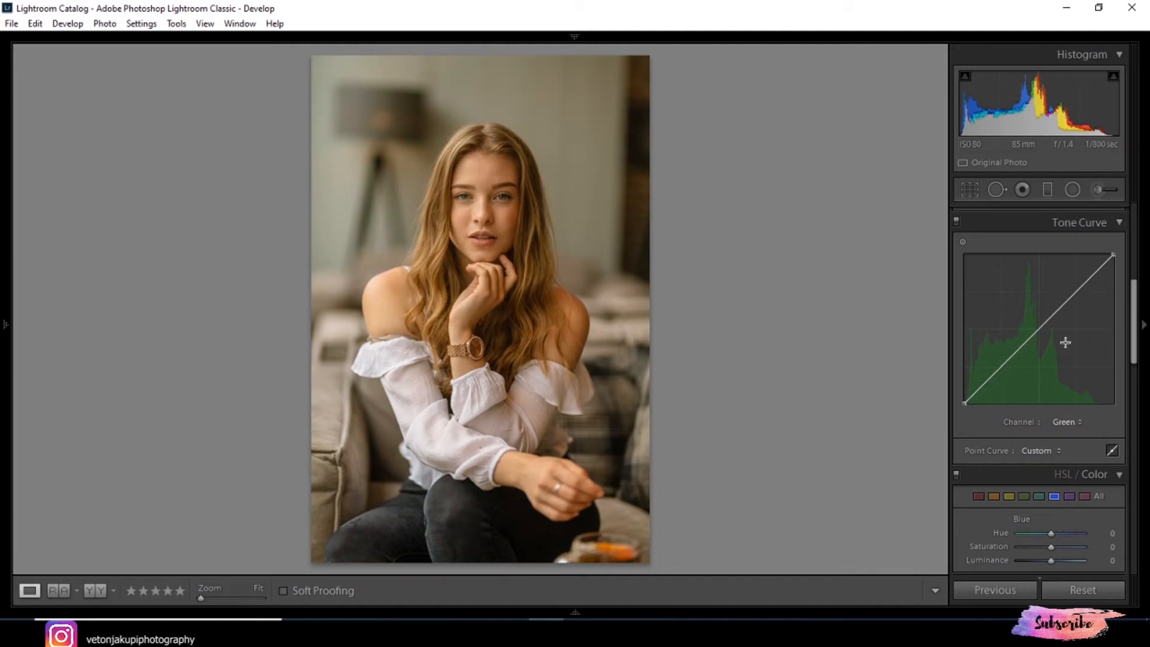
Remove the highlight point from the Red channel tone curve.
click(1059, 422)
click(1036, 452)
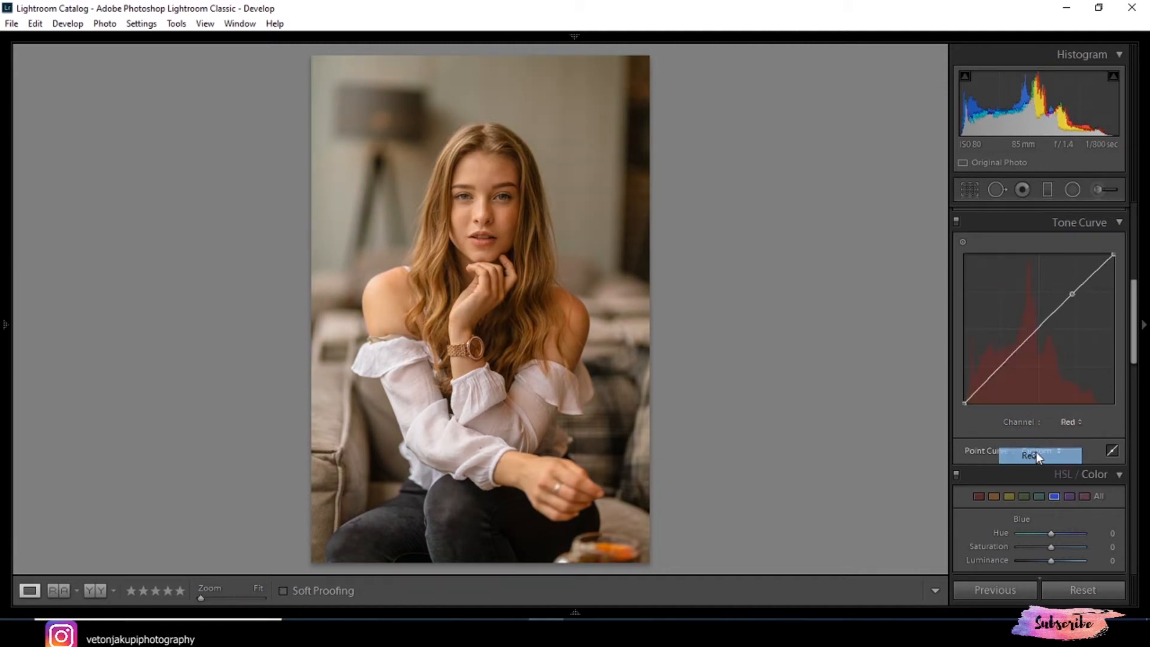
double_click(1075, 295)
Refine the Blue channel curve by lowering the shadow point slightly and raising the highlight point to about 78.4 / 82.4 %.
click(1058, 423)
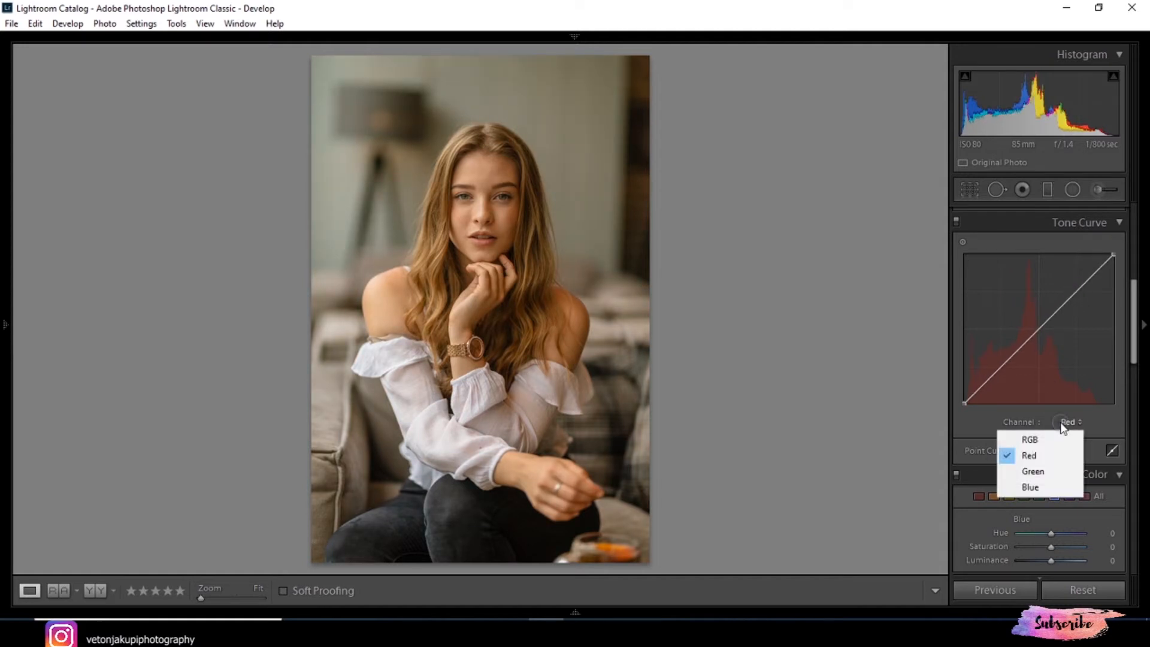
click(1035, 484)
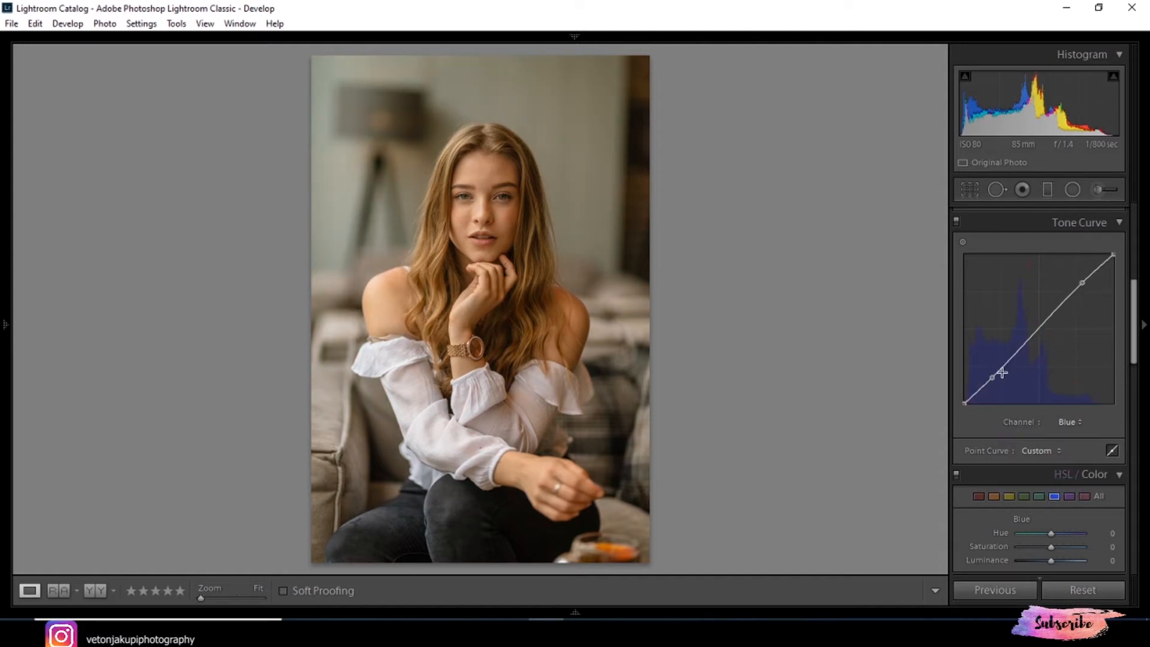
drag(993, 378, 992, 377)
drag(991, 376, 987, 383)
drag(1082, 283, 1083, 282)
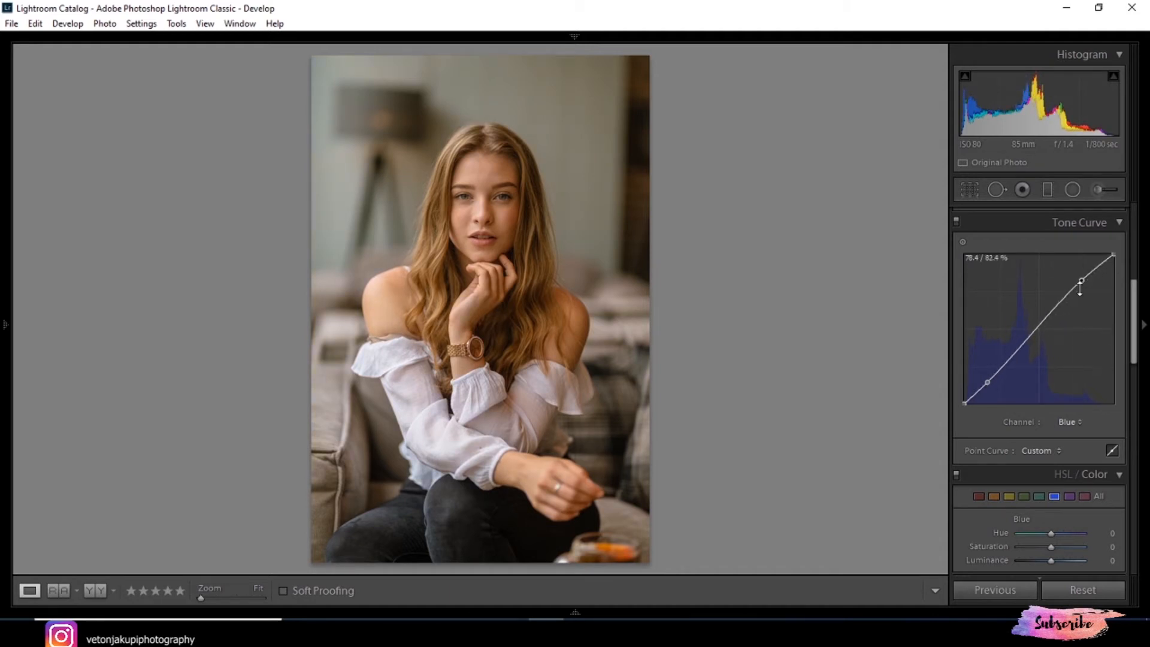
For the orange color range, set Saturation to -13 and Hue to -2, and fine-tune Luminance.
scroll(1133, 324, down, 1)
scroll(1133, 324, down, 3)
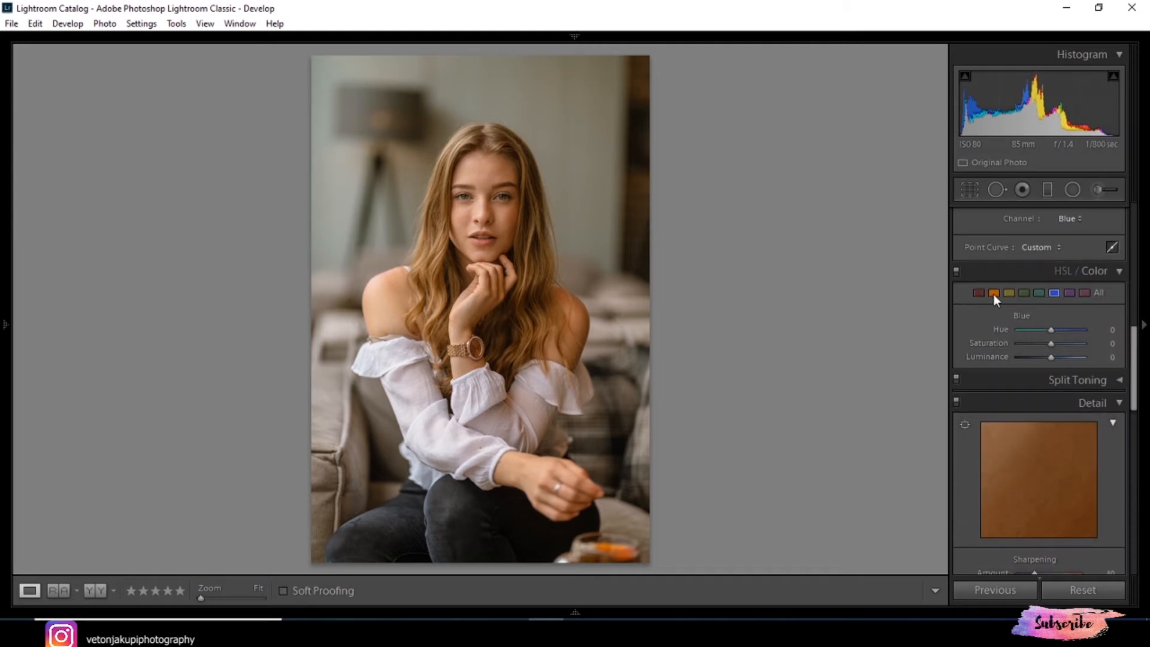
click(994, 294)
drag(1051, 344, 1045, 347)
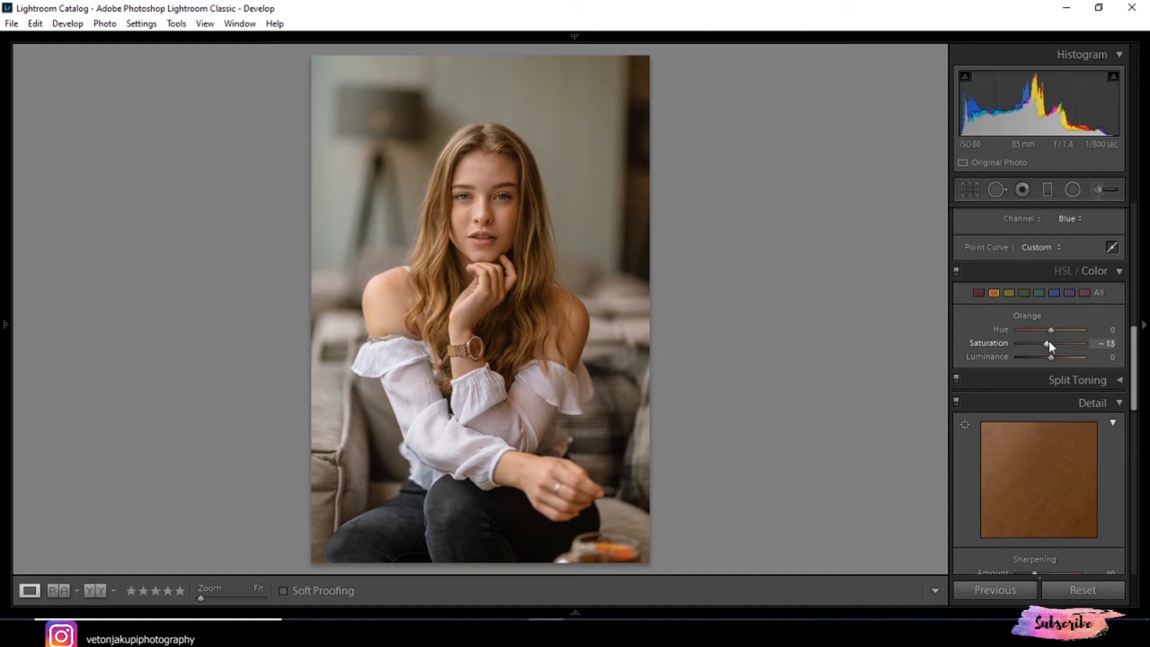
drag(1051, 329, 1052, 332)
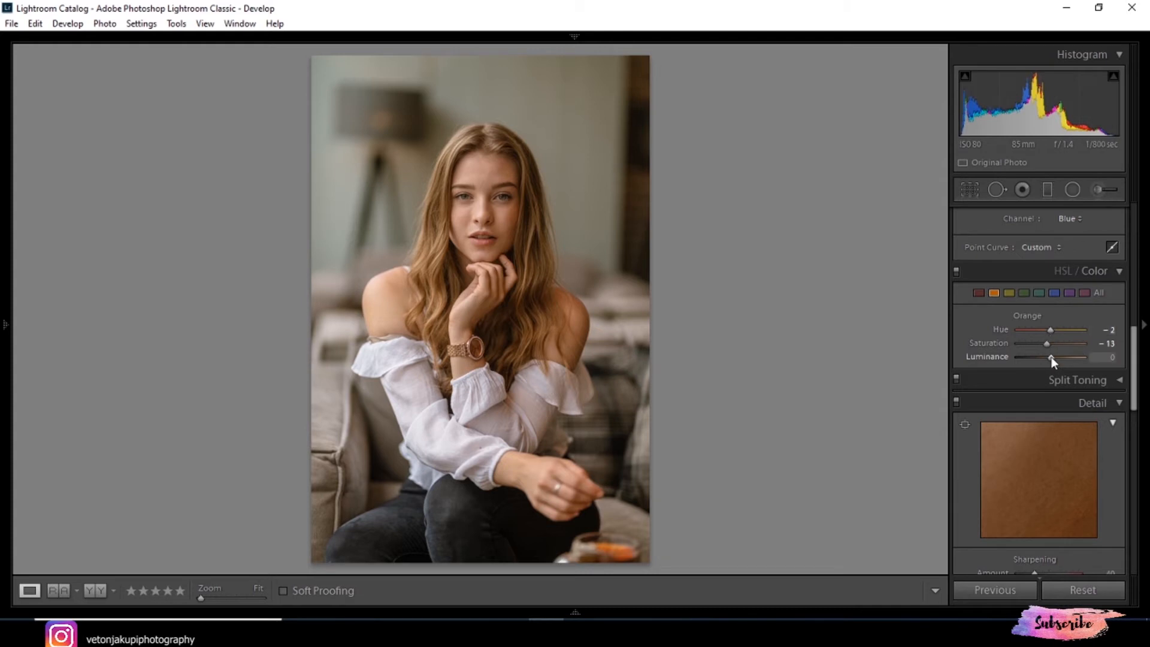
drag(1052, 357, 1053, 359)
Try a higher Saturation and a lower Hue for the red color range, resetting each slider.
click(980, 293)
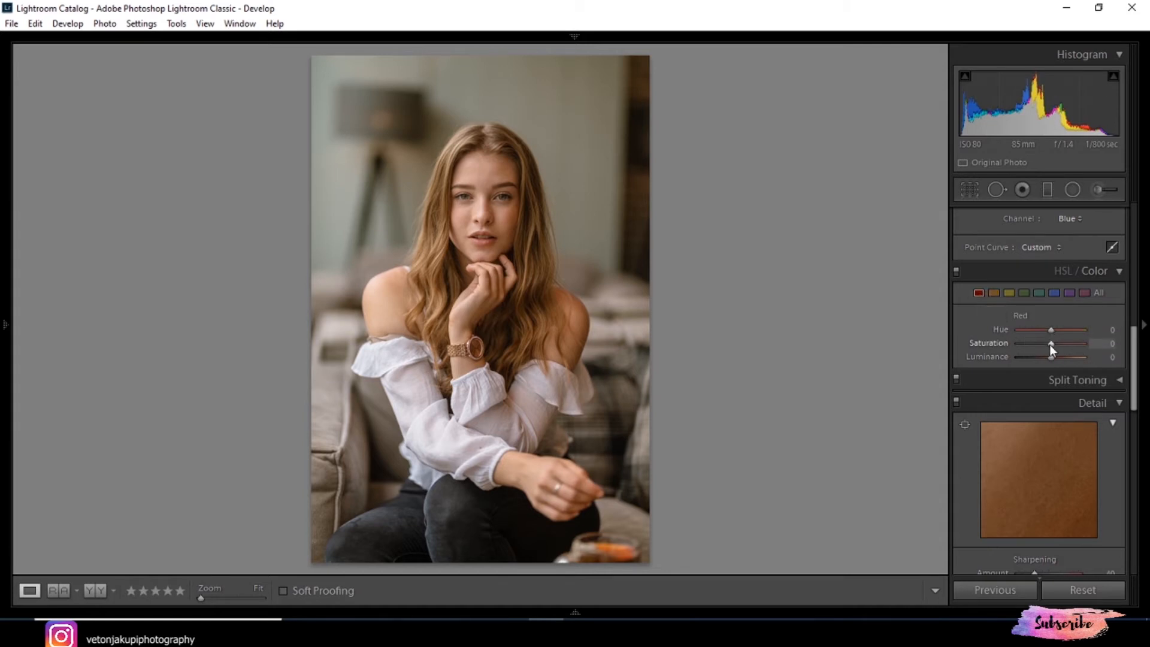
mouse_move(1049, 344)
mouse_down()
mouse_move(1059, 345)
mouse_move(1038, 352)
mouse_move(1065, 346)
mouse_up()
double_click(1064, 344)
drag(1052, 331, 1029, 332)
double_click(1034, 329)
Set the yellow color range to Hue -18, Saturation +22 and Luminance -11, and compare with the original photo.
click(1006, 293)
mouse_move(1052, 346)
mouse_down()
mouse_move(1039, 350)
mouse_move(1058, 359)
mouse_move(1038, 361)
mouse_move(1063, 360)
mouse_move(1037, 360)
mouse_move(1048, 359)
mouse_move(1040, 333)
mouse_move(1059, 336)
mouse_move(1044, 337)
mouse_up()
key(backslash)
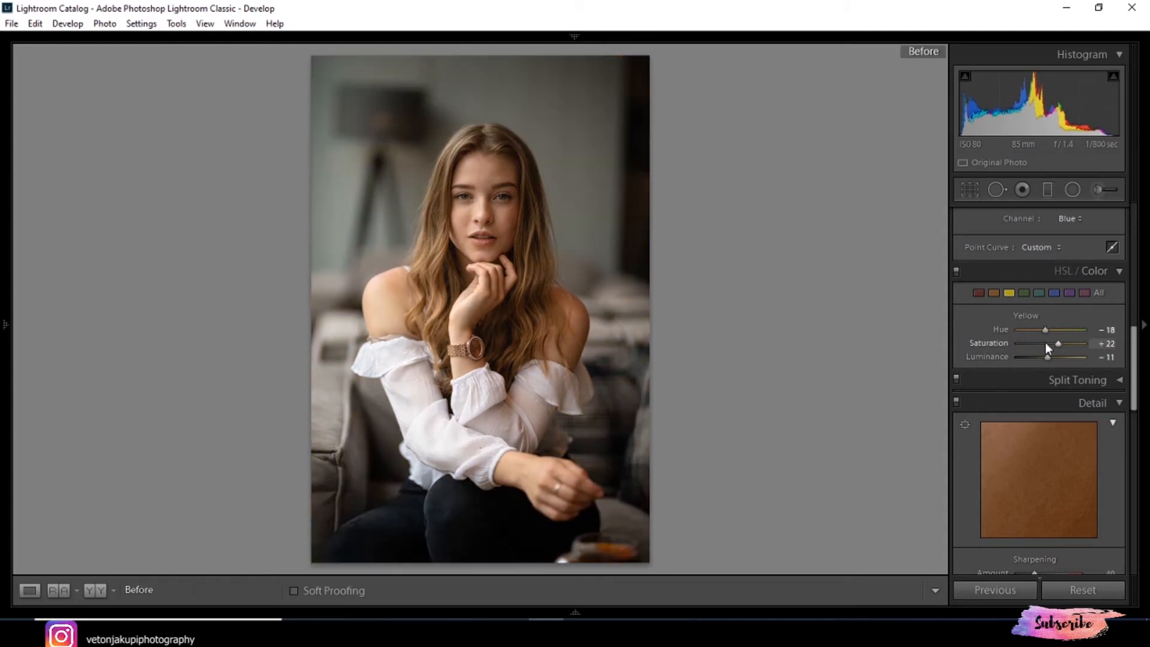
key(backslash)
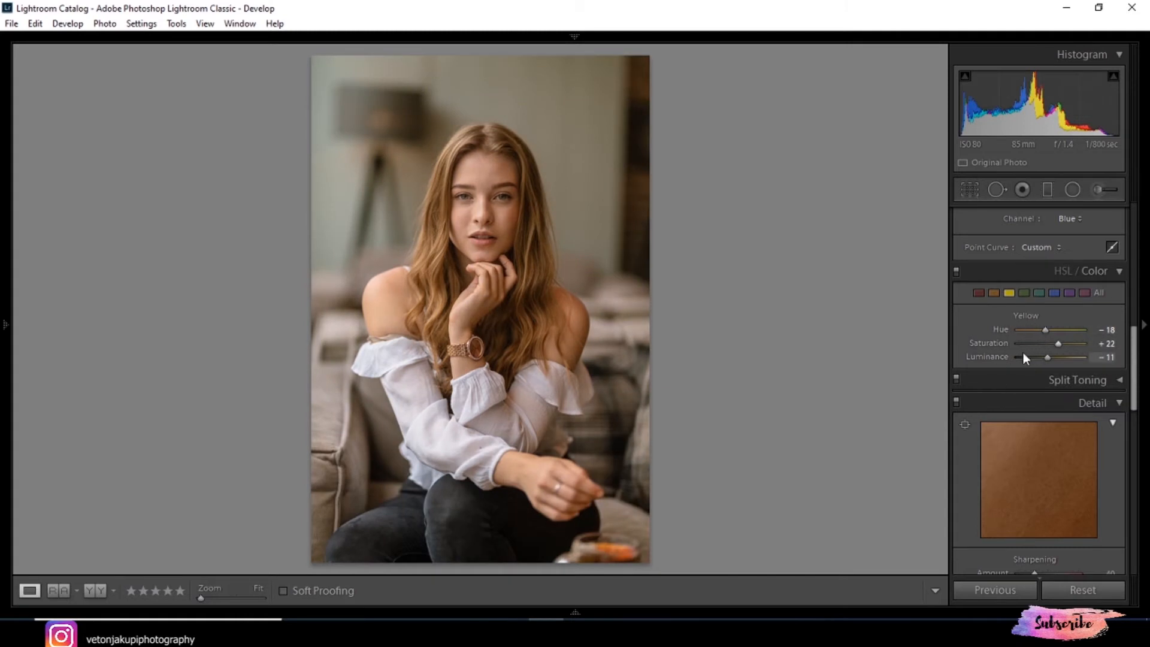
Try a higher Saturation and a Hue of -56 for the blue color range, resetting each slider.
click(1025, 292)
click(1054, 293)
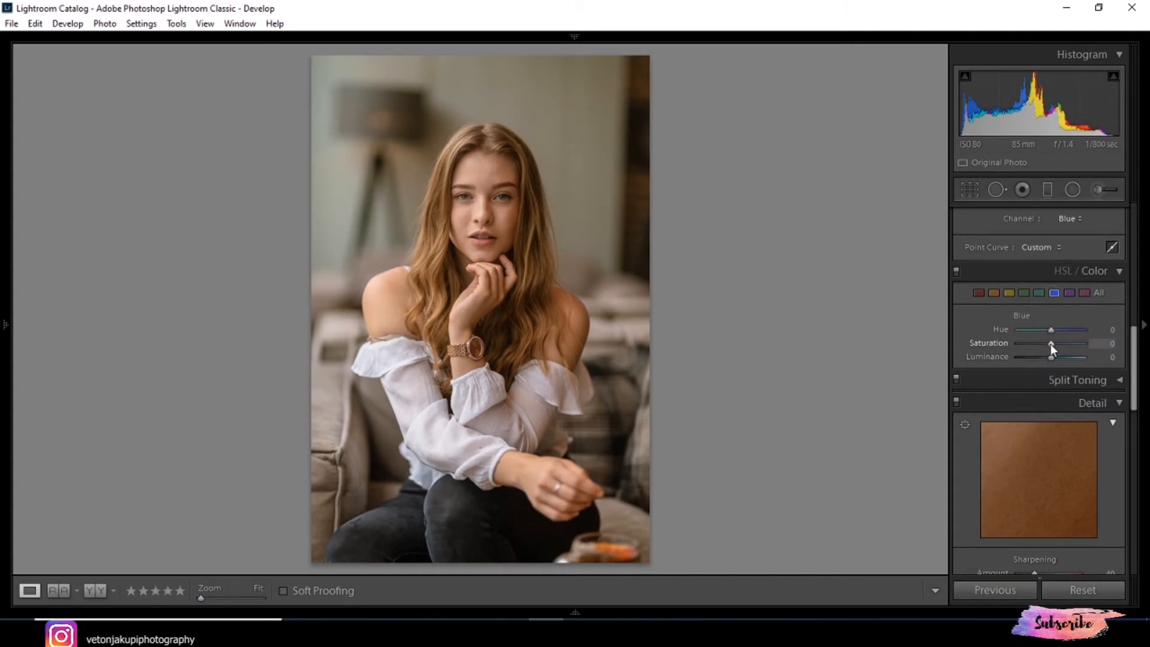
mouse_move(1051, 345)
mouse_down()
mouse_move(1042, 346)
mouse_move(1063, 344)
mouse_move(1028, 344)
mouse_move(1066, 346)
mouse_up()
double_click(1065, 343)
mouse_move(1052, 331)
mouse_down()
mouse_move(1066, 333)
mouse_move(1034, 335)
mouse_up()
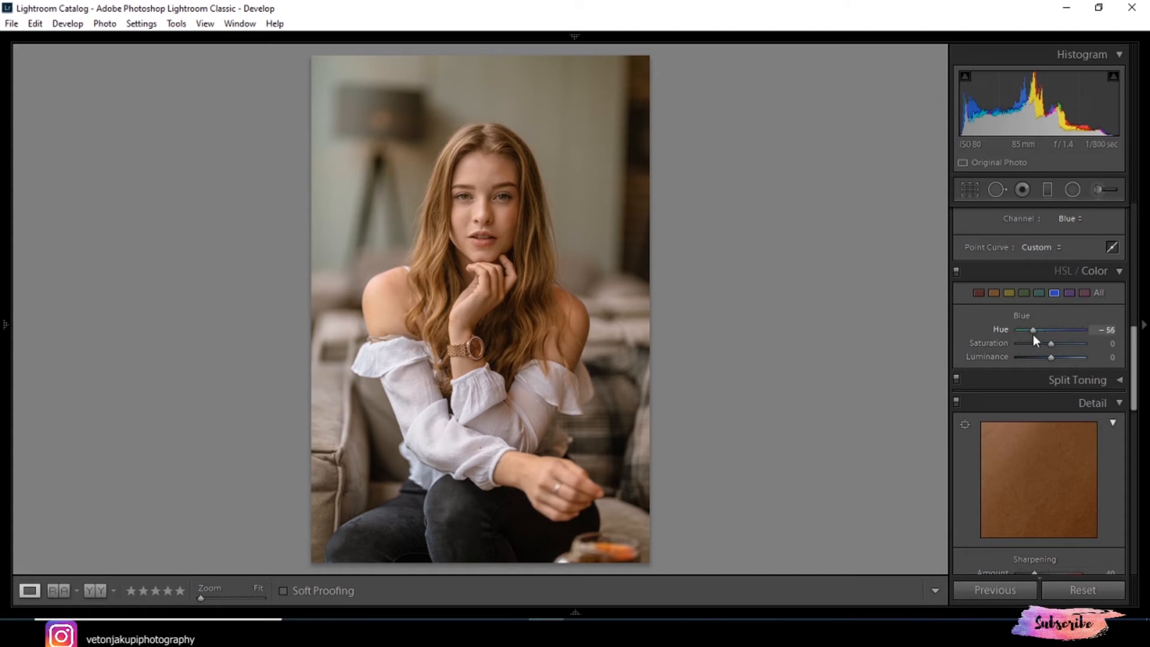
double_click(1072, 333)
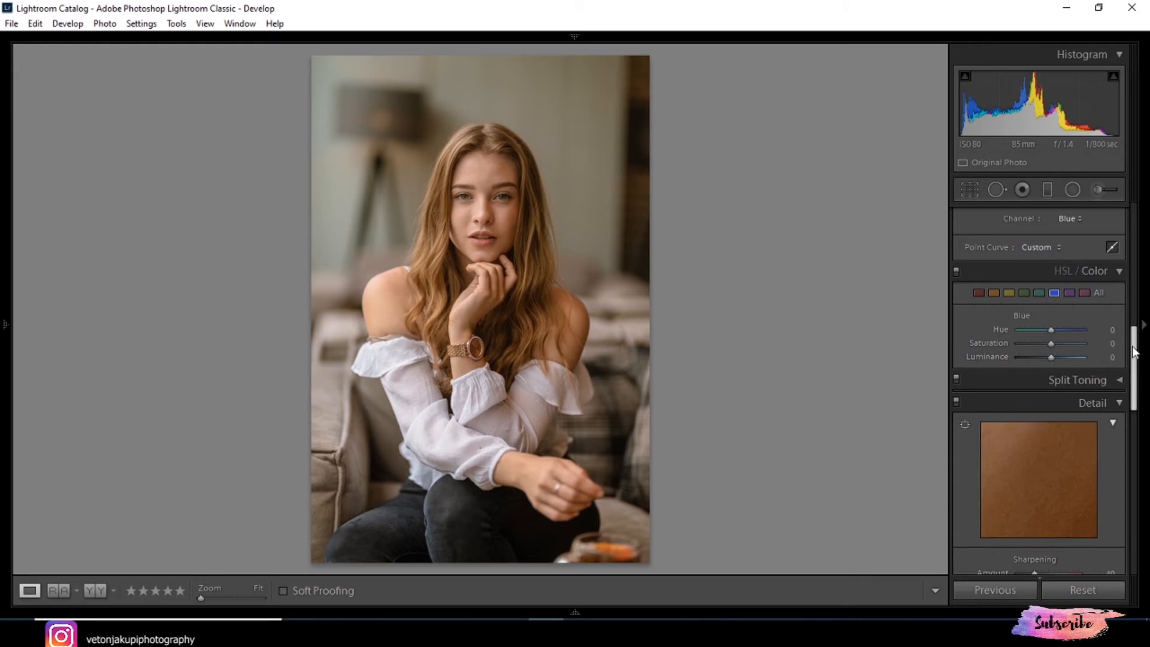
Position the Detail preview over one of the woman's eyes to judge the sharpening.
scroll(1131, 357, down, 3)
scroll(1129, 383, down, 2)
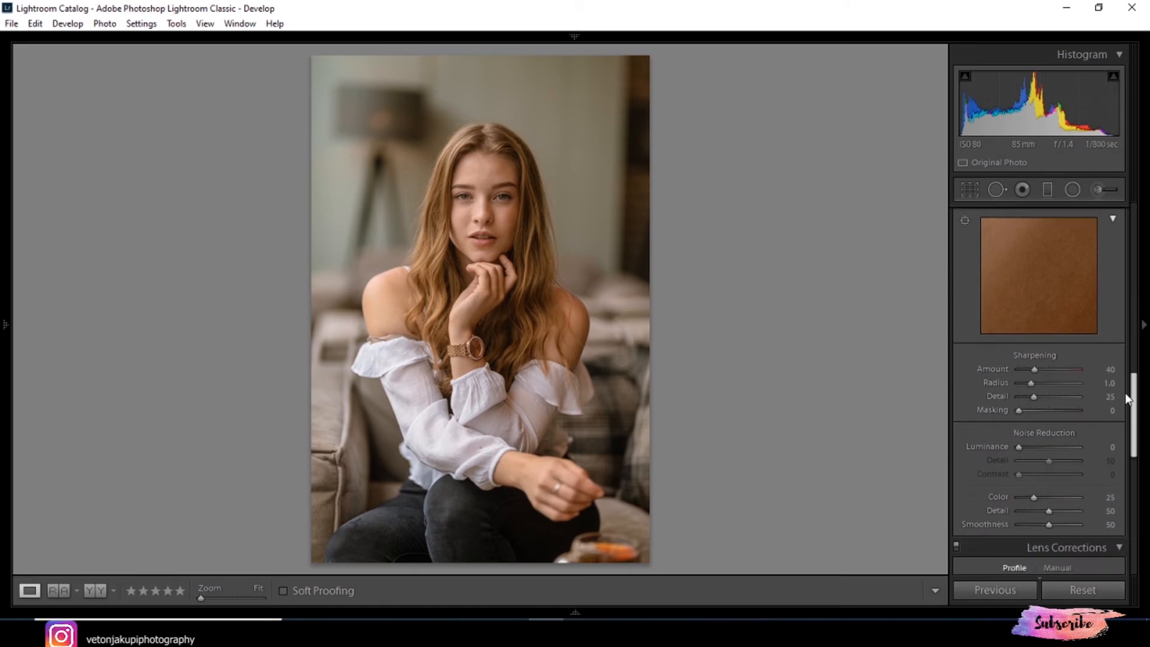
drag(1024, 267, 1062, 355)
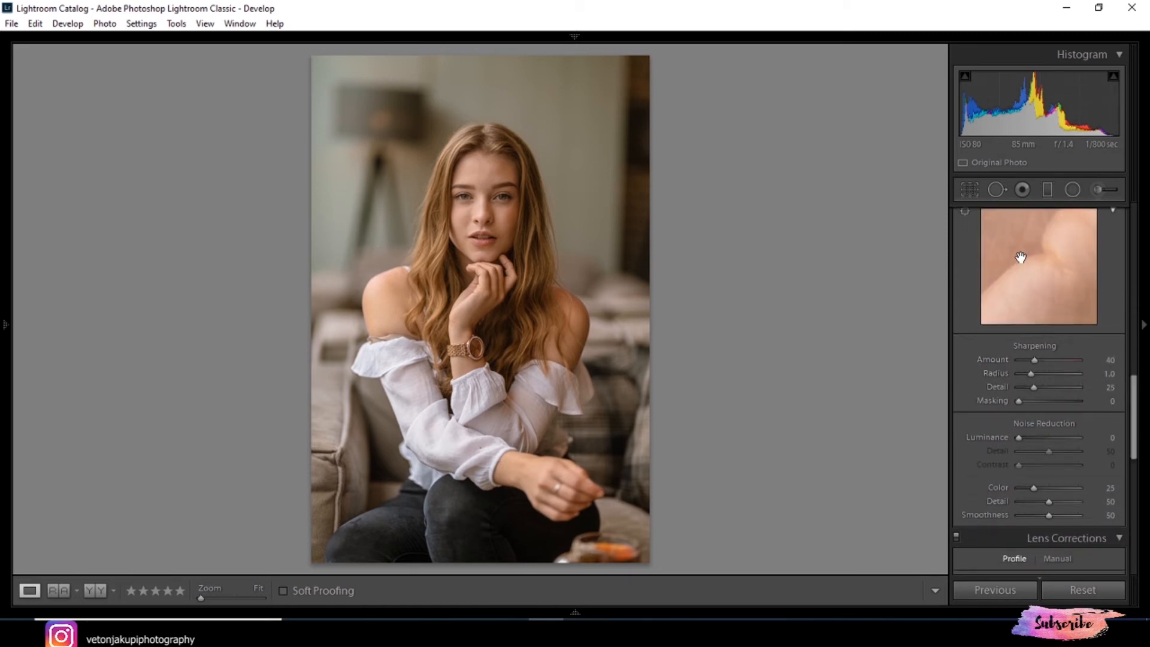
drag(1020, 258, 1033, 367)
click(966, 211)
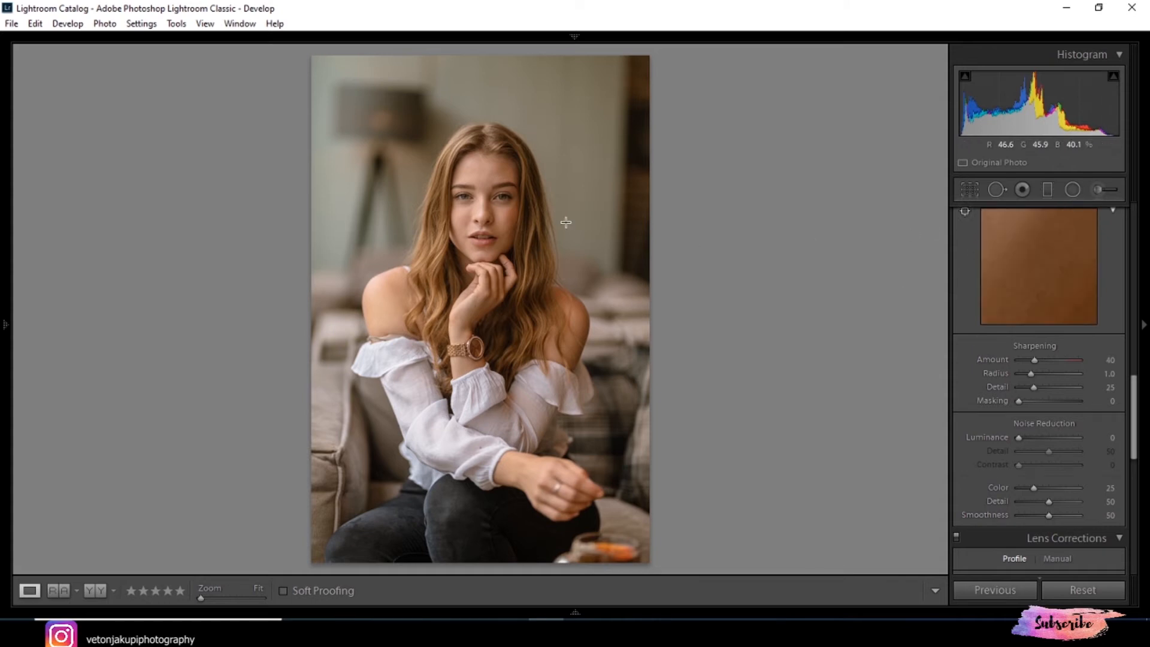
click(498, 235)
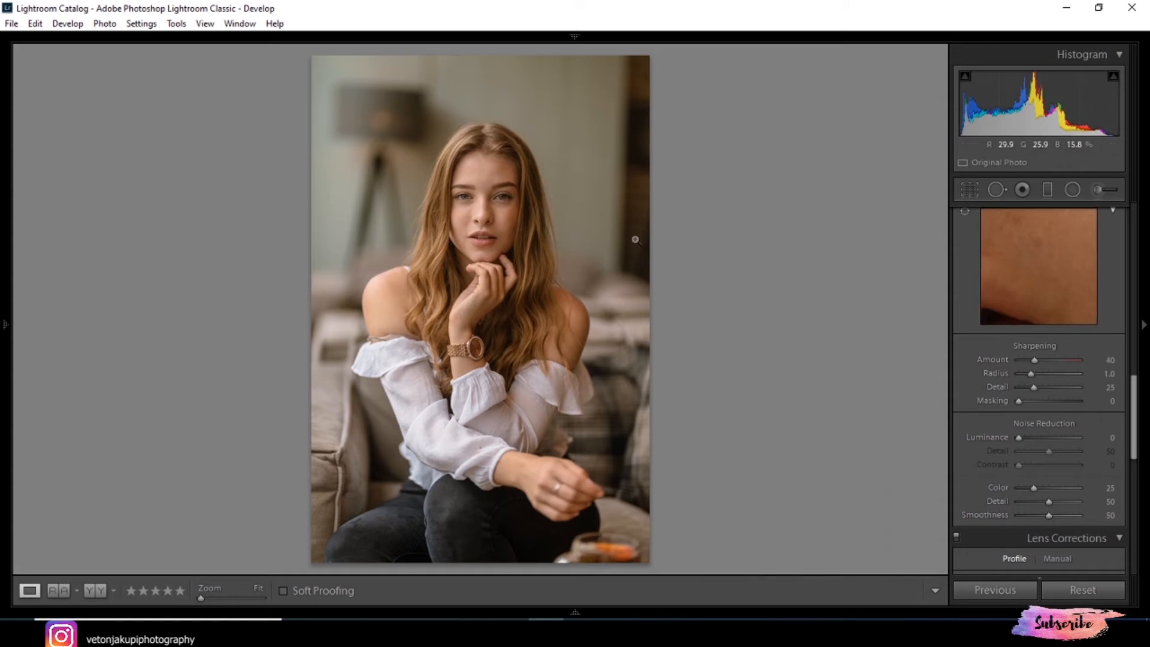
drag(1019, 267, 1040, 325)
drag(1016, 257, 1083, 297)
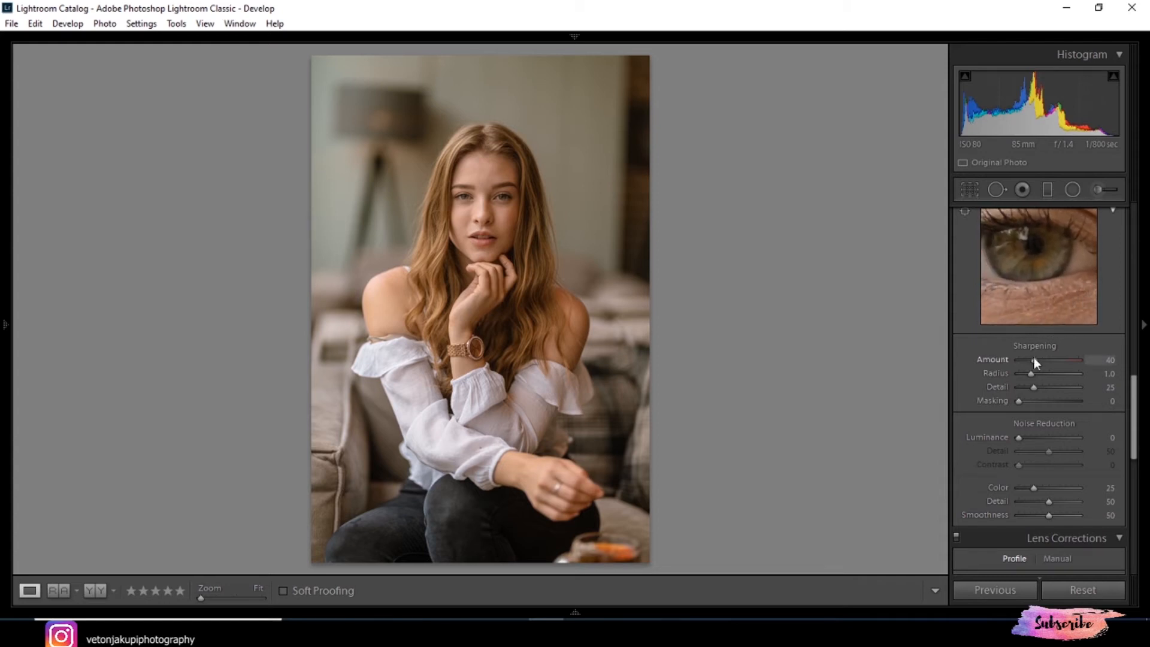
Set the Sharpening Amount to 55 and Radius to 1.3, and inspect both eyes at 1:1 zoom.
drag(1034, 363, 1046, 369)
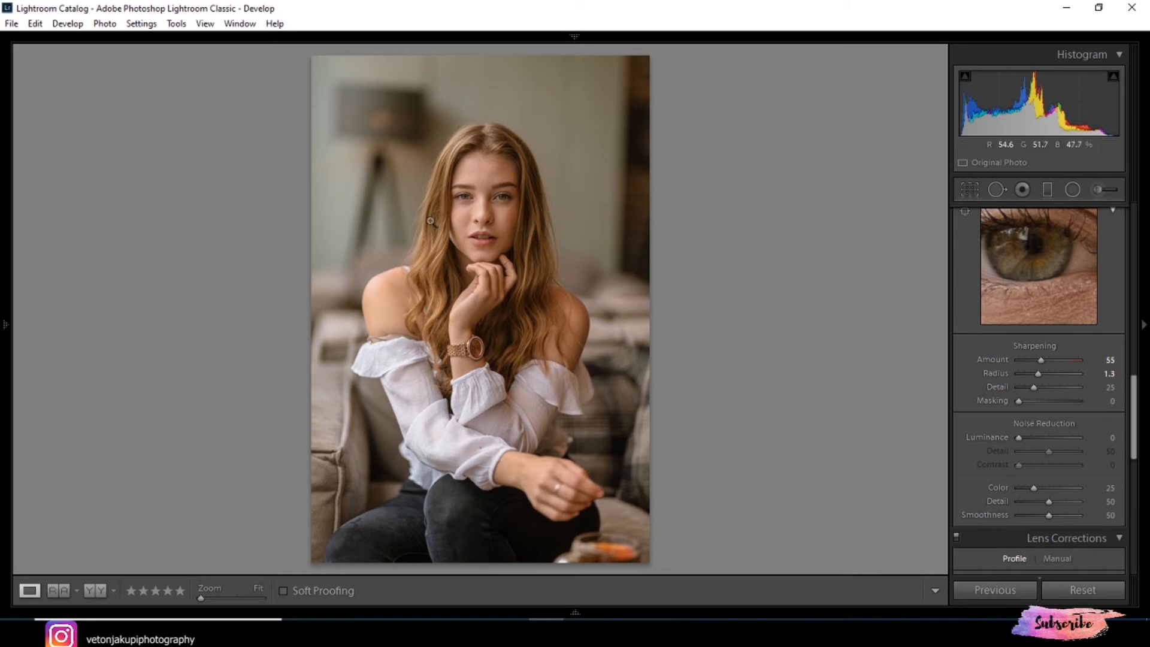
click(457, 197)
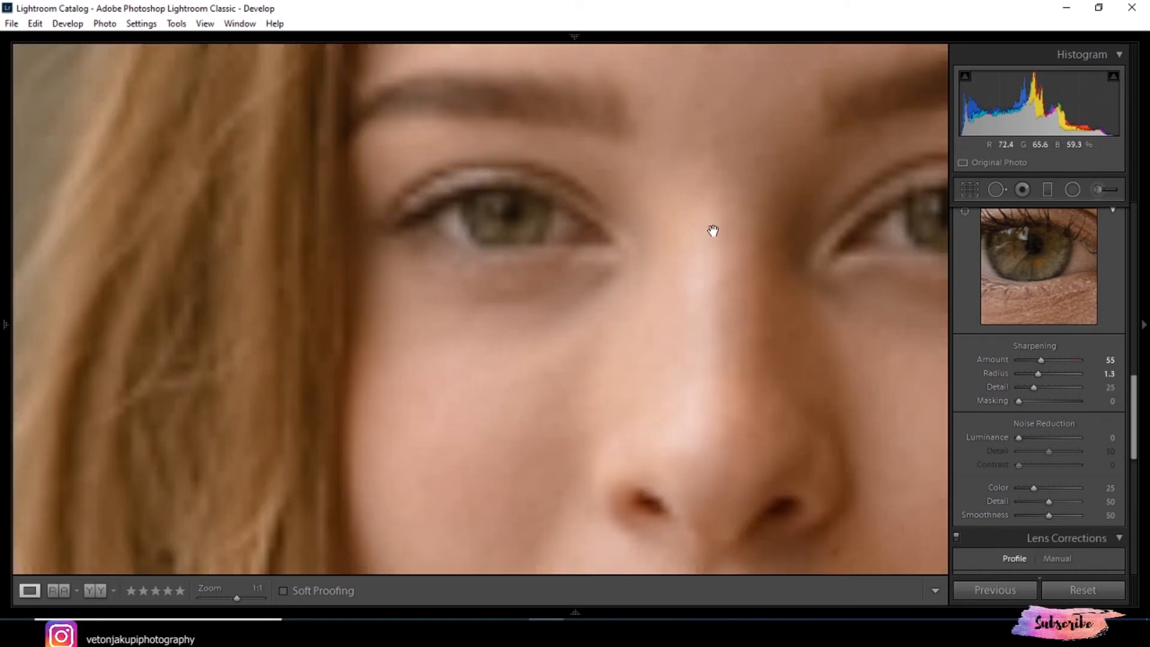
drag(711, 233, 587, 257)
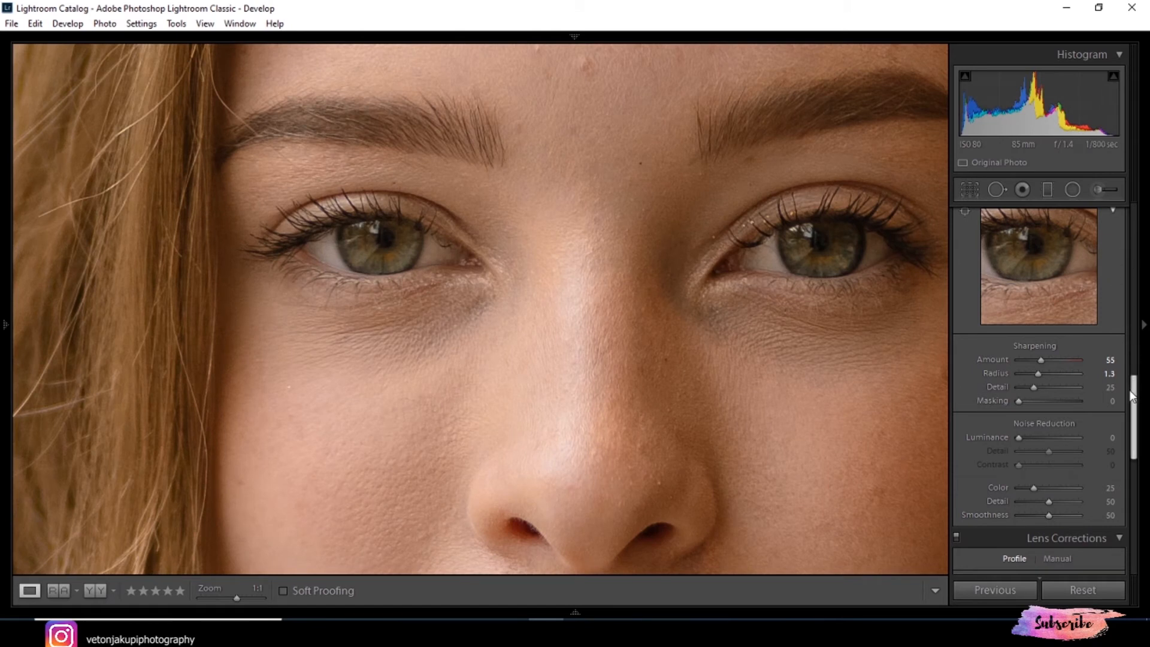
Compare the photo with and without the Detail adjustments, and reduce Sharpening to Amount 50 and Radius 1.1.
drag(1133, 397, 1132, 373)
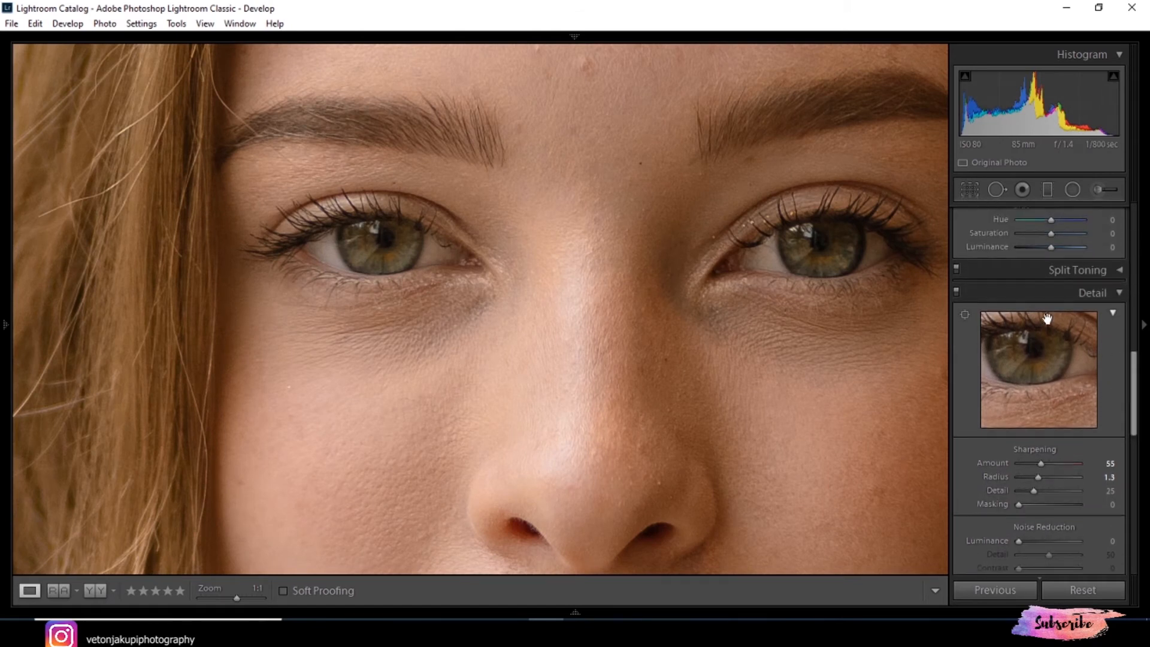
click(957, 293)
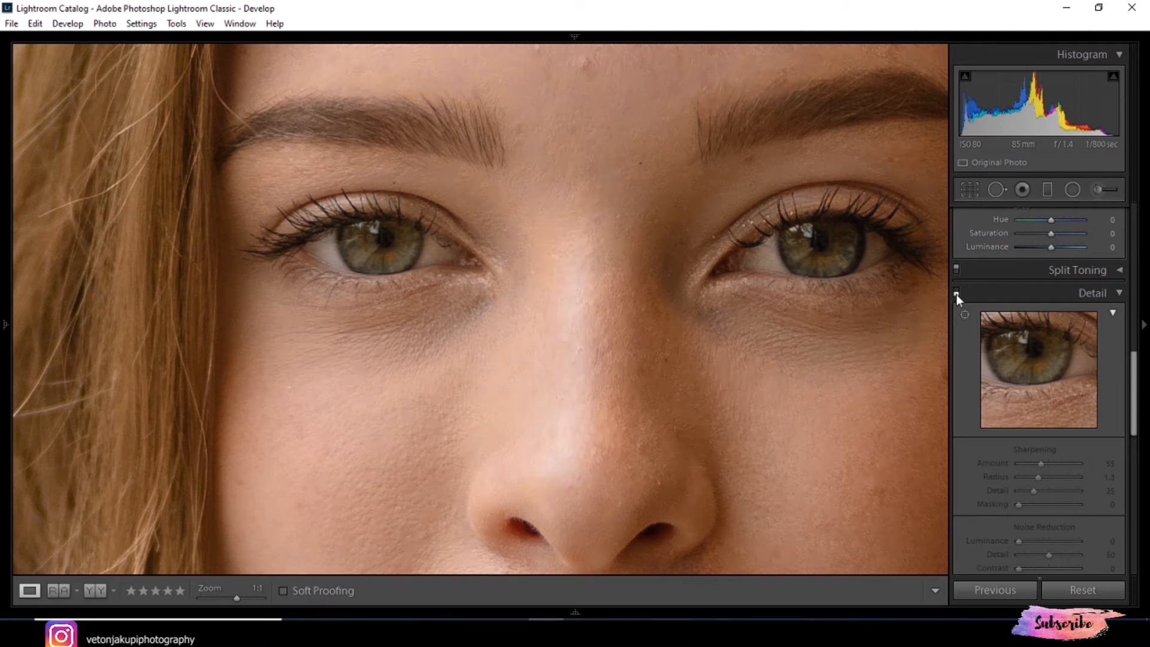
click(957, 292)
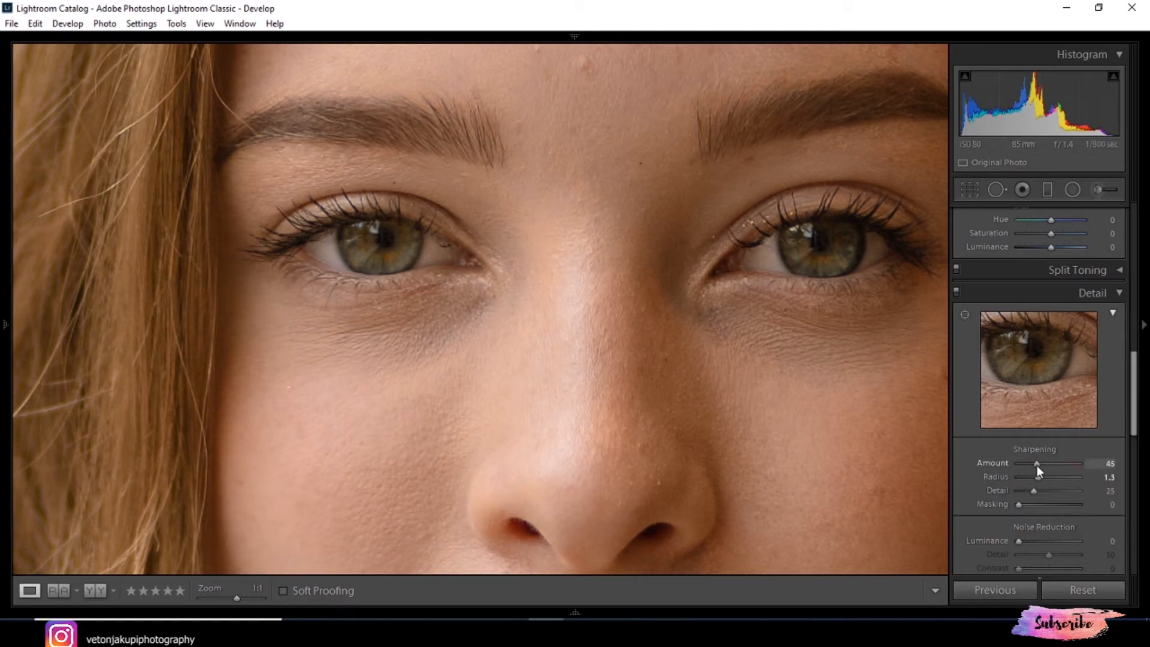
drag(1036, 465, 1040, 465)
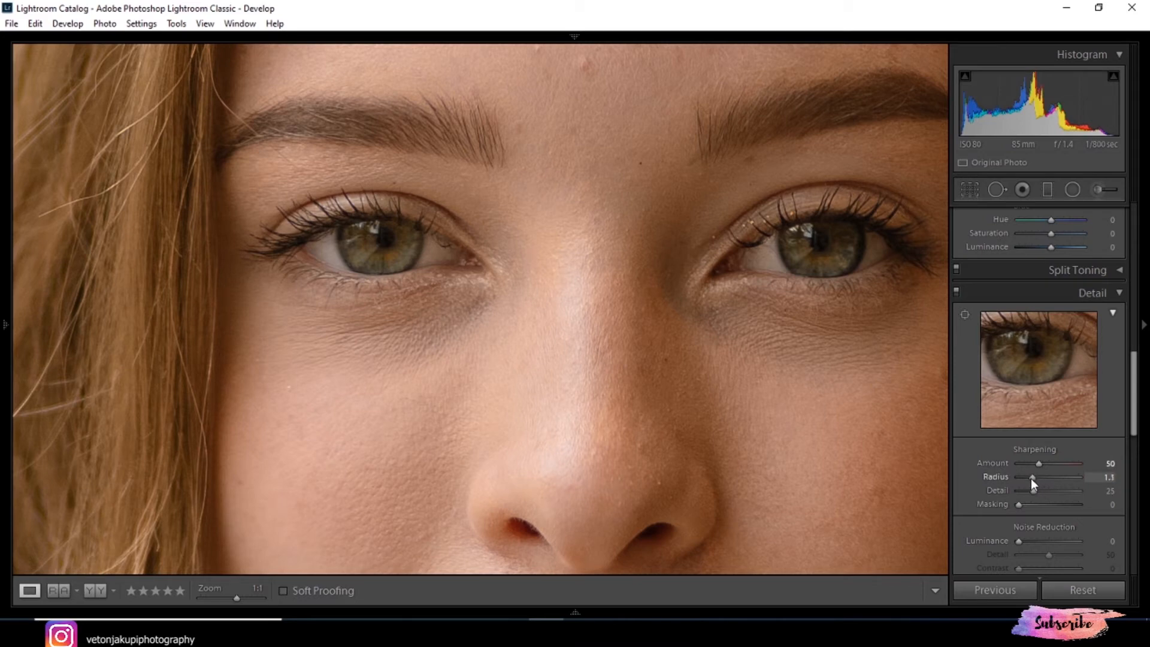
click(752, 437)
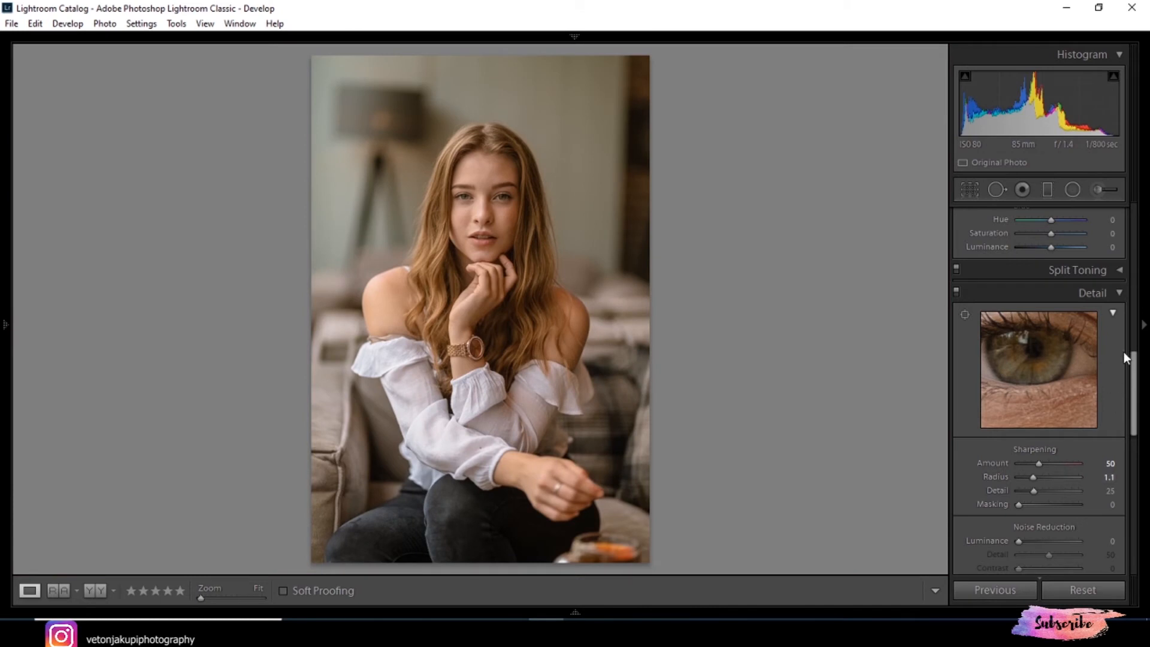
Set the Blue Primary calibration Hue to -7, and try a Saturation of +36 before resetting it.
drag(1134, 374, 1126, 548)
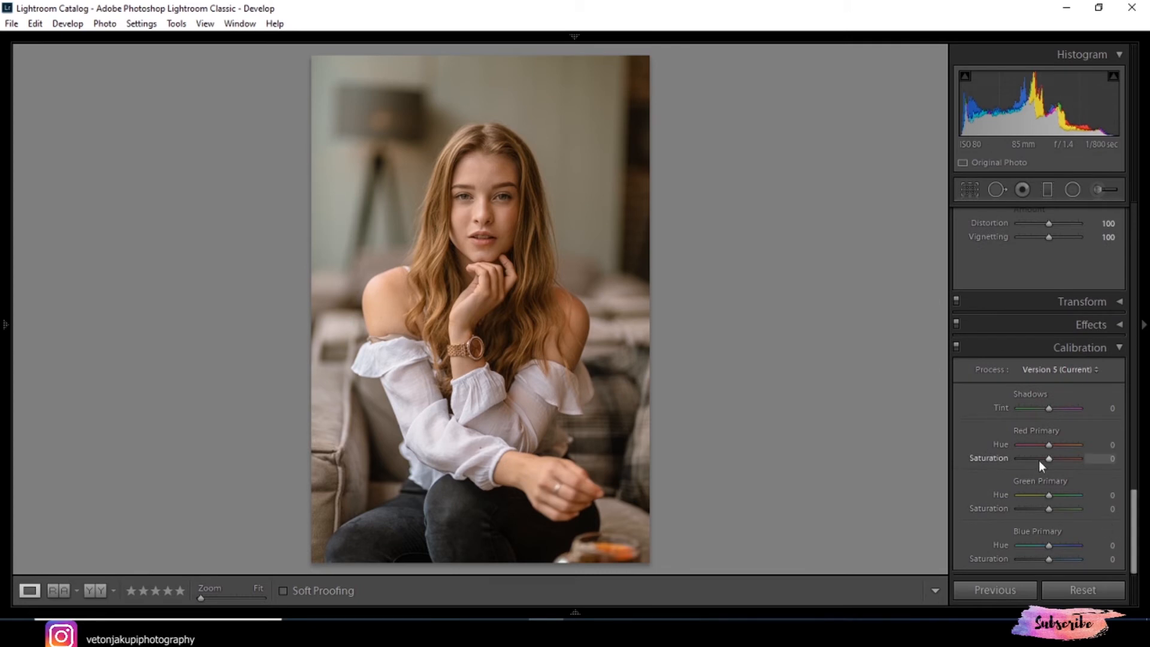
mouse_move(1048, 546)
mouse_down()
mouse_move(1059, 561)
mouse_move(1043, 562)
mouse_move(1060, 562)
mouse_up()
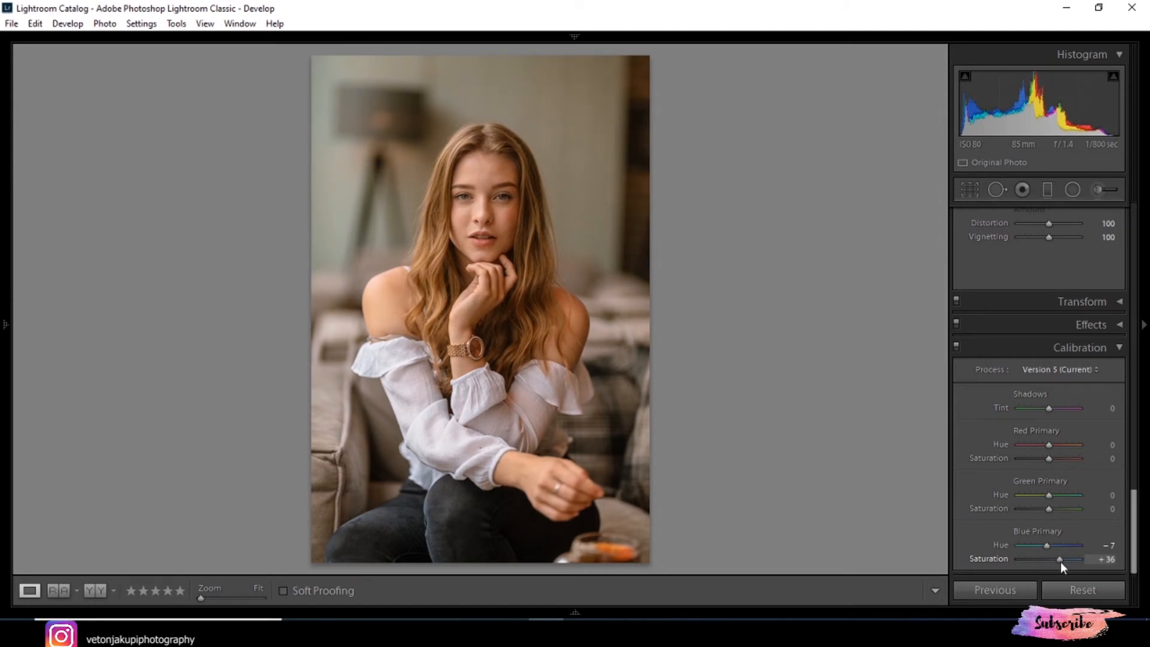
double_click(1061, 562)
Set the Green Primary calibration to Hue +7 and Saturation +19, and compare with the original photo.
mouse_move(1049, 495)
mouse_down()
mouse_move(1064, 498)
mouse_move(1052, 509)
mouse_up()
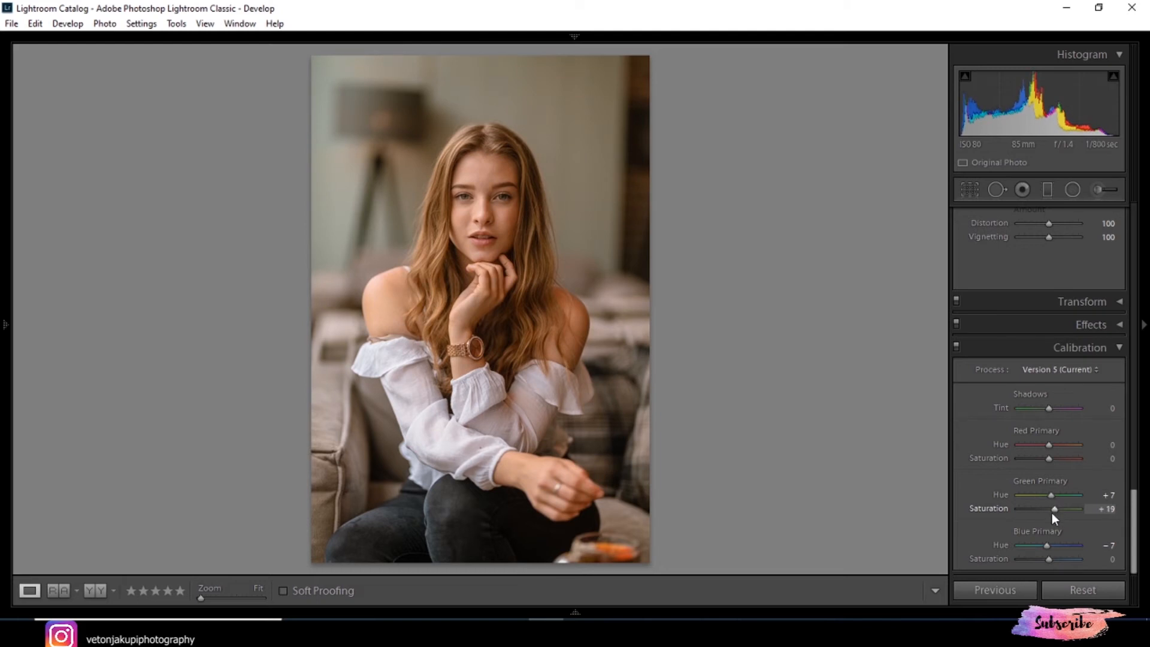
key(backslash)
key(backslash)
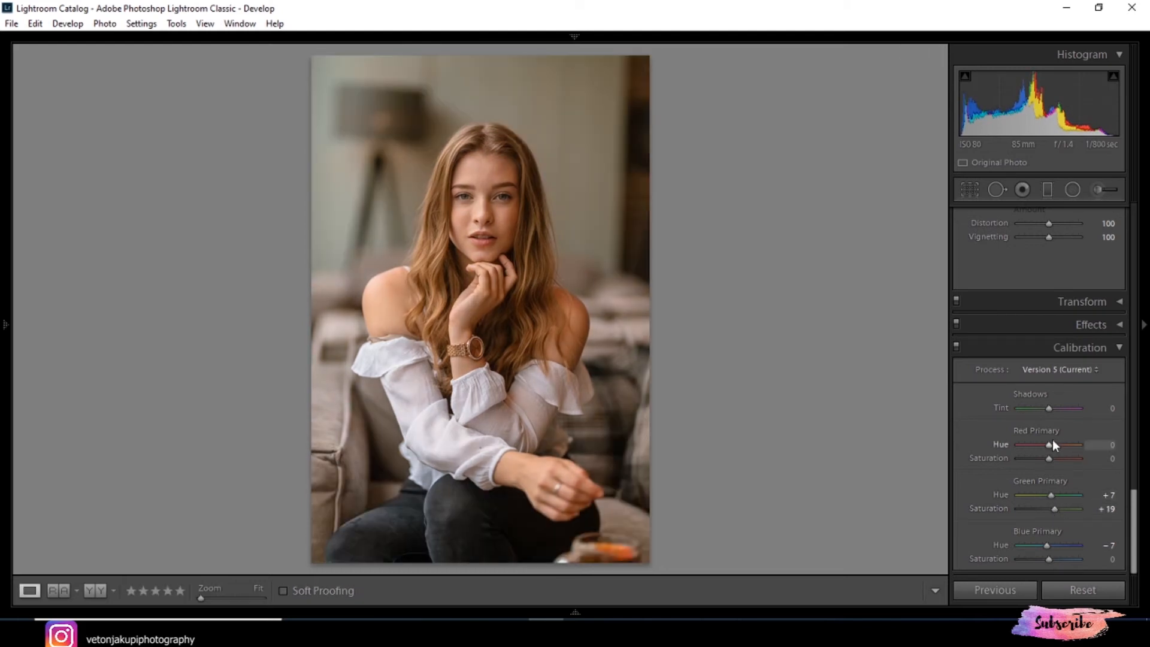
key(backslash)
key(backslash)
Set the Red Primary calibration to Hue +10 and Saturation -10 and the Shadows Tint to -36, and compare with the original photo.
mouse_move(1049, 446)
mouse_down()
mouse_move(1055, 460)
mouse_move(1046, 459)
mouse_up()
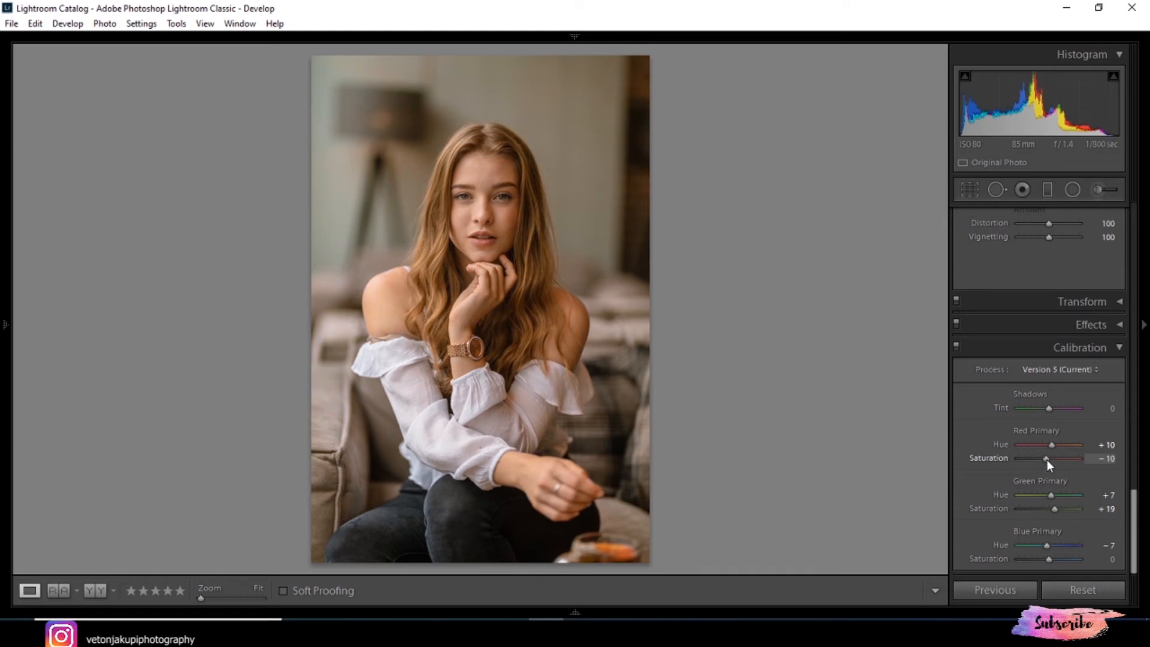
mouse_move(1048, 411)
mouse_down()
mouse_move(1026, 415)
mouse_move(1039, 416)
mouse_up()
key(backslash)
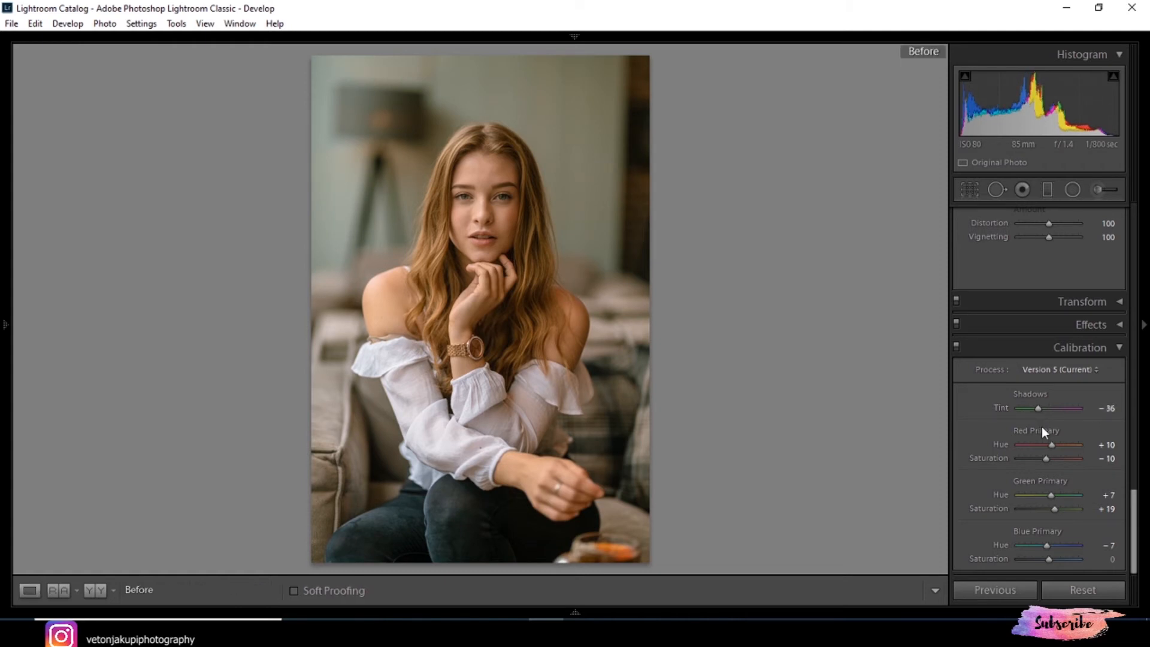
key(backslash)
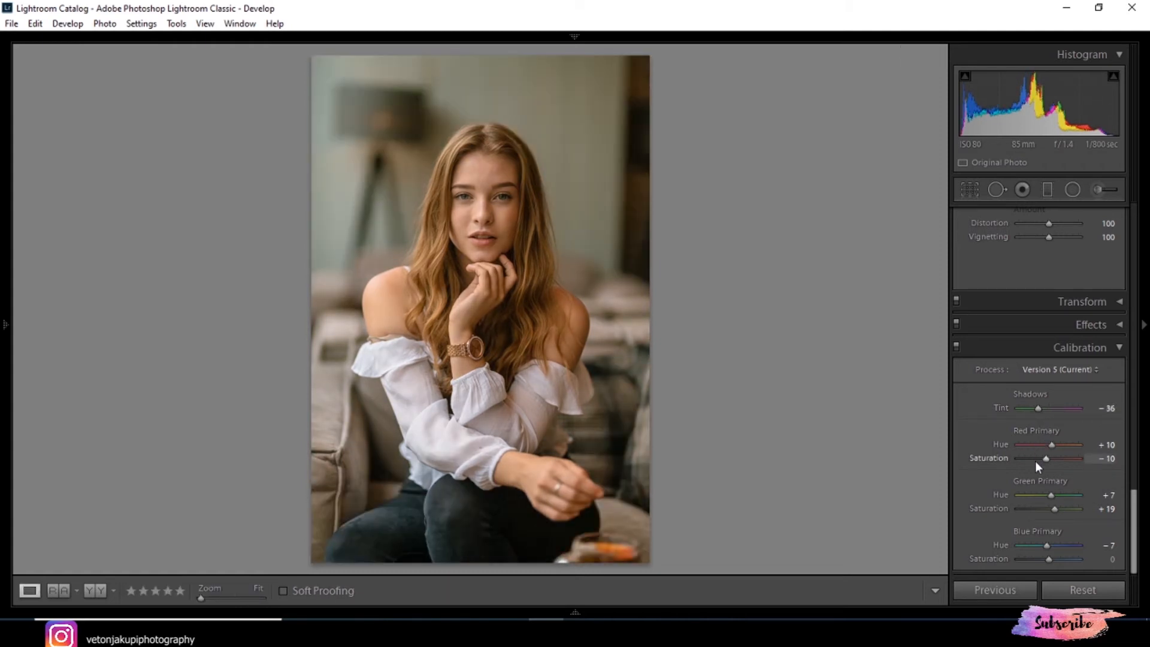
key(backslash)
key(backslash)
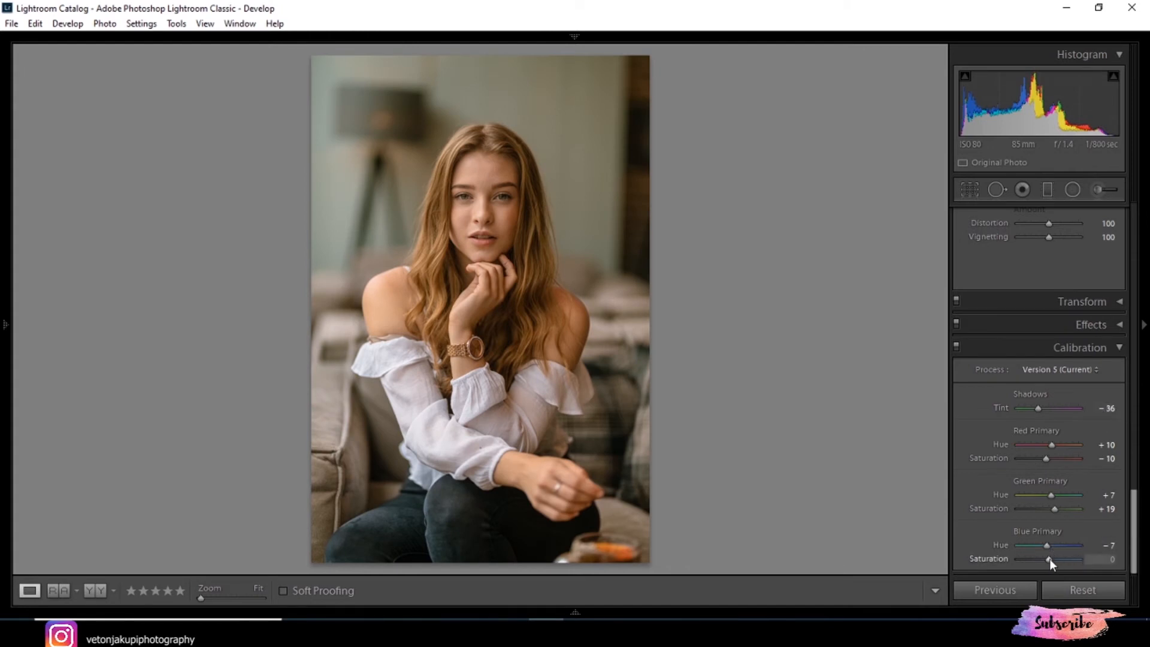
Set the Blue Primary Saturation to +12, and compare the photo with the original and with Calibration switched off.
drag(1049, 559, 1052, 563)
key(backslash)
key(backslash)
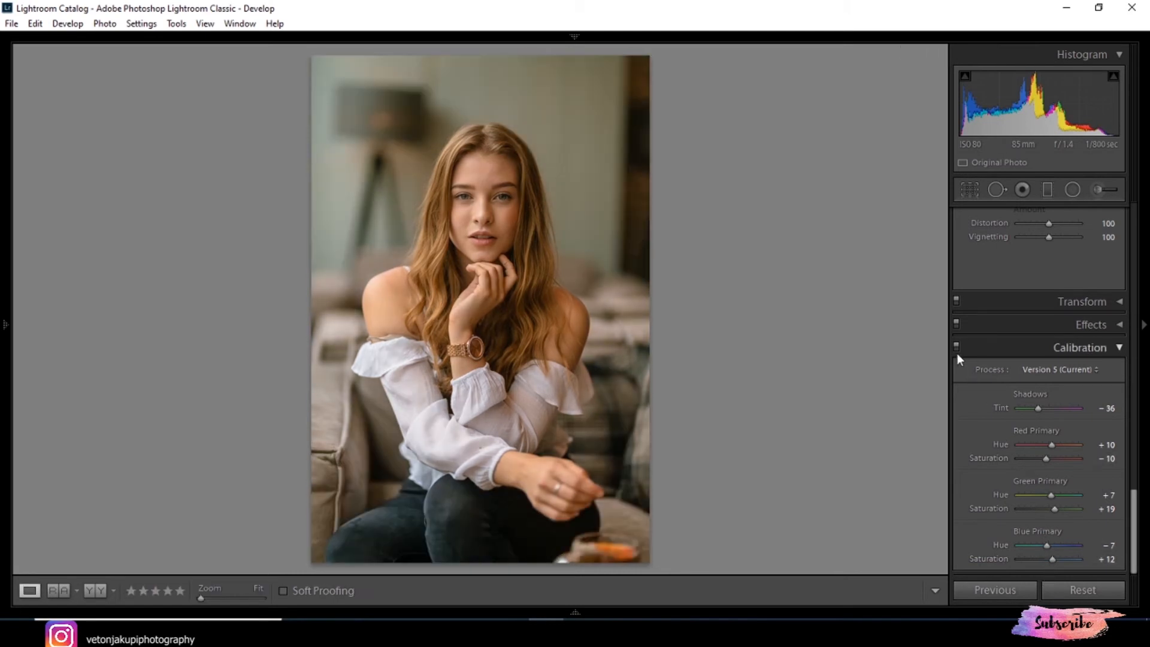
click(957, 348)
click(958, 348)
Draw a slightly tilted graduated filter from outside the photo's left edge across to the woman's hair.
drag(1135, 504, 1123, 205)
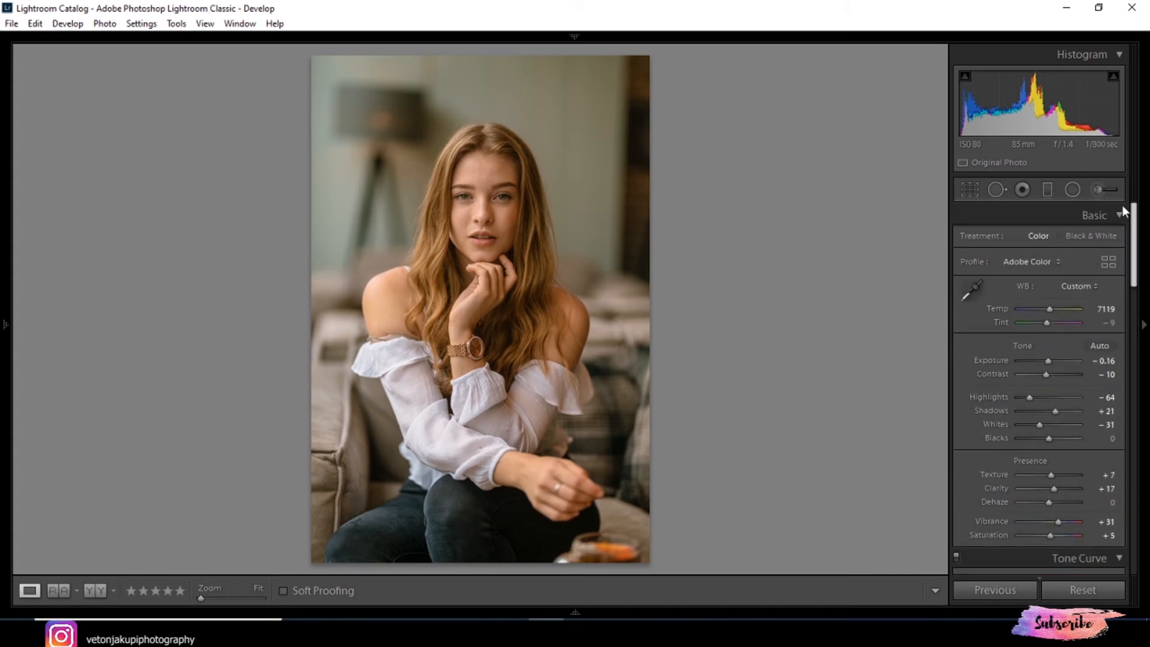
click(1048, 190)
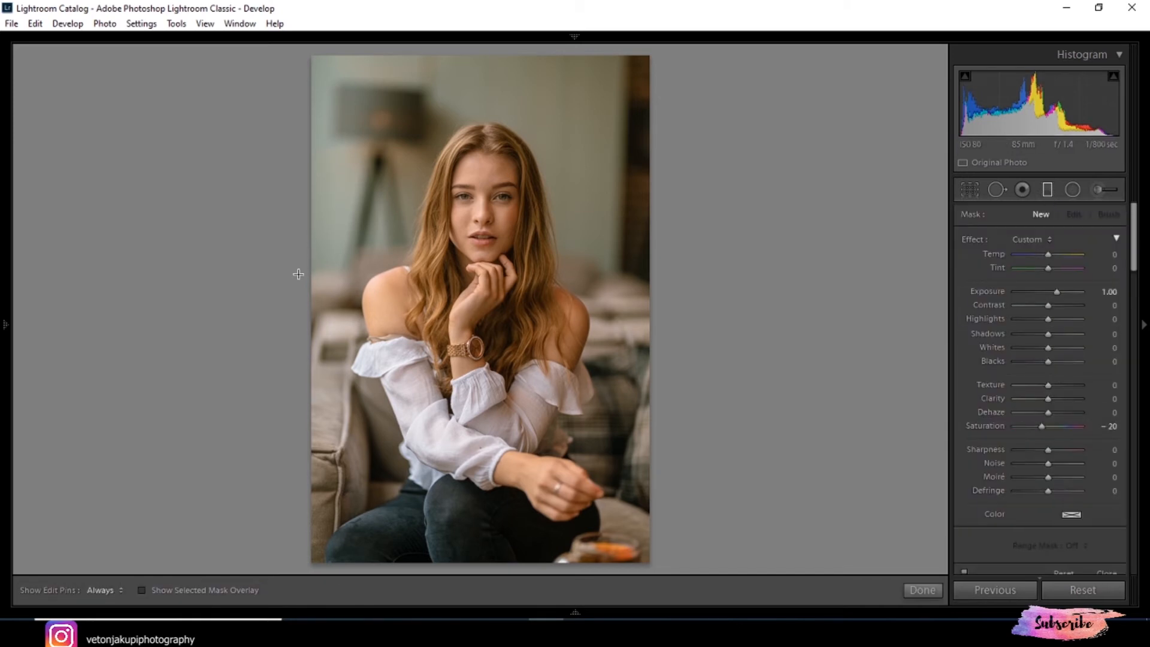
drag(283, 246, 534, 272)
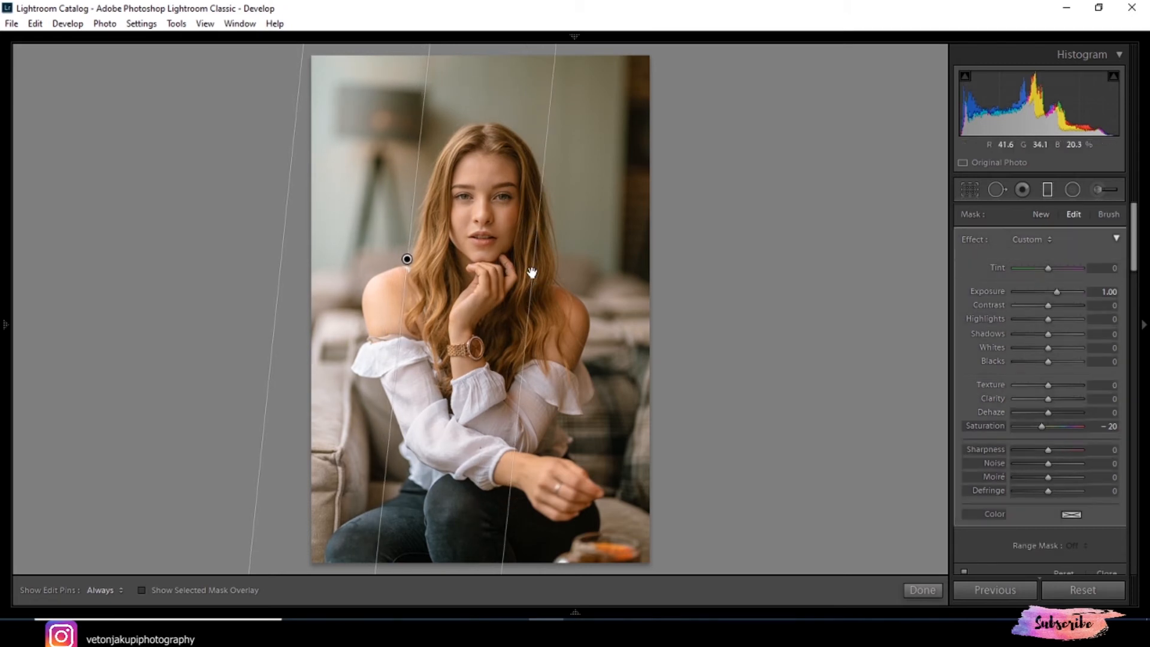
Set the graduated filter's Exposure to 0.44 and Whites to -2, keeping its Saturation at -20.
double_click(1059, 293)
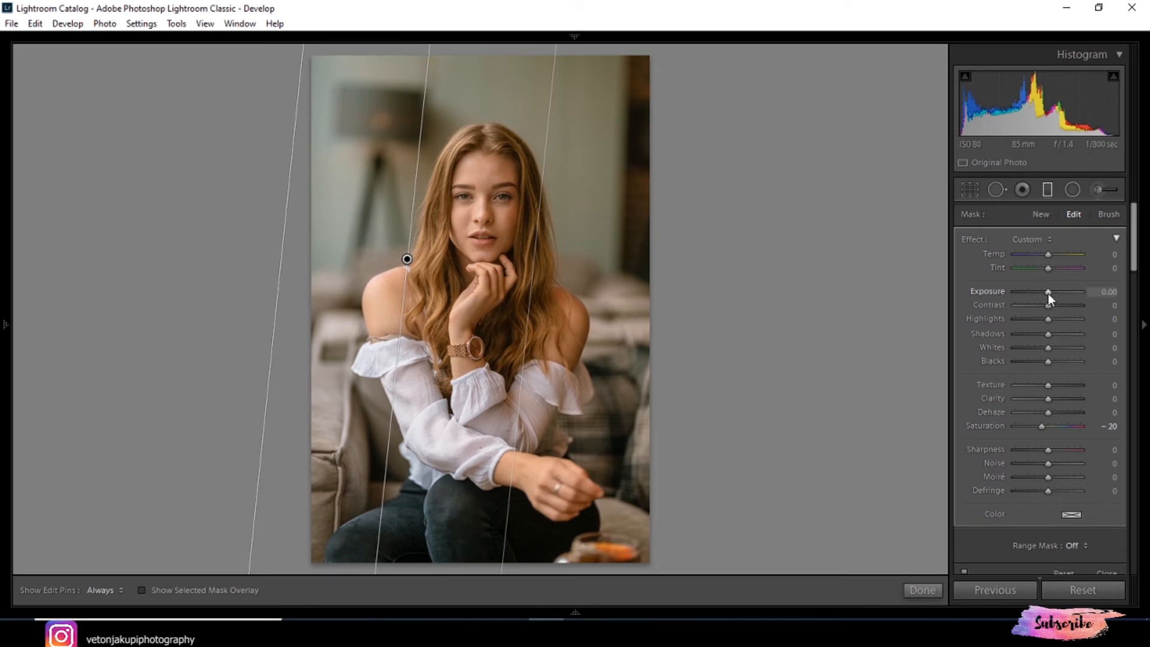
drag(1049, 294, 1049, 327)
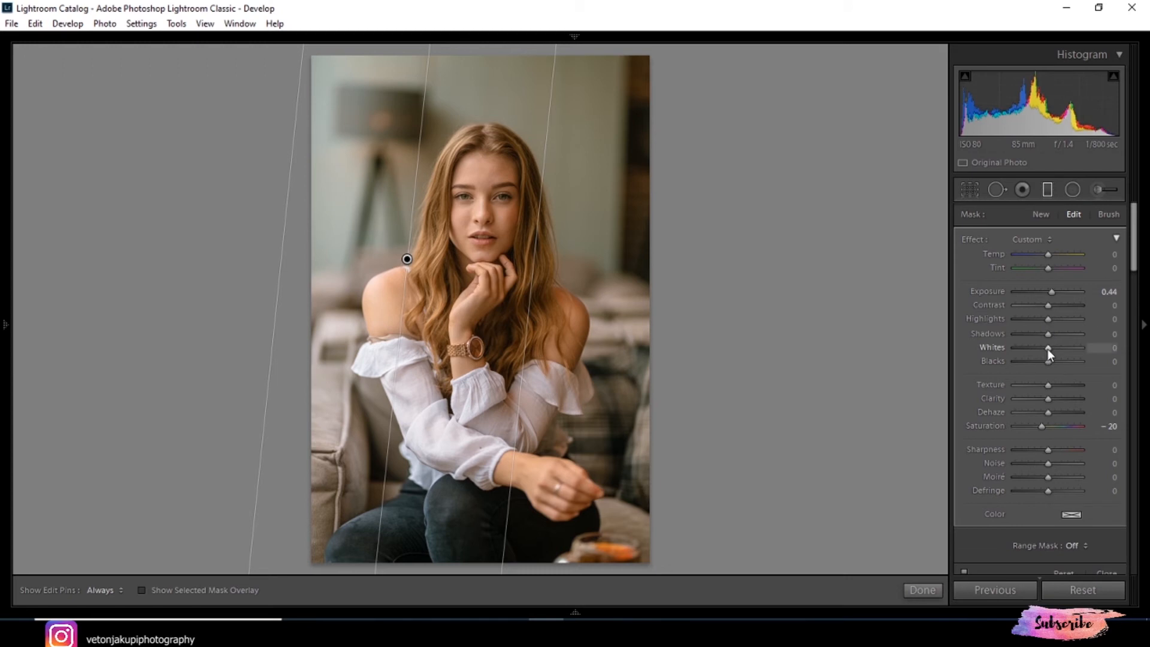
mouse_move(1048, 348)
mouse_down()
mouse_move(1034, 348)
mouse_move(1046, 350)
mouse_up()
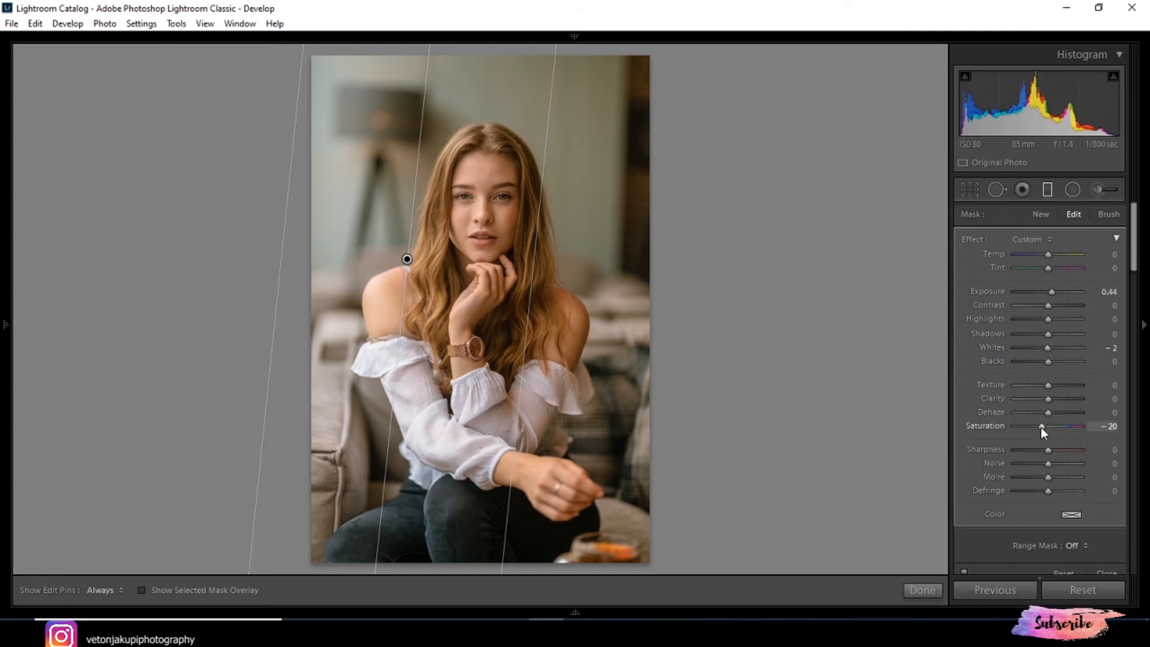
mouse_move(1041, 426)
mouse_down()
mouse_move(1070, 430)
mouse_move(1028, 430)
mouse_move(1050, 433)
mouse_move(1042, 433)
mouse_up()
Try several blue tints for the graduated filter, and settle on Hue 230 with 31% saturation.
click(1063, 513)
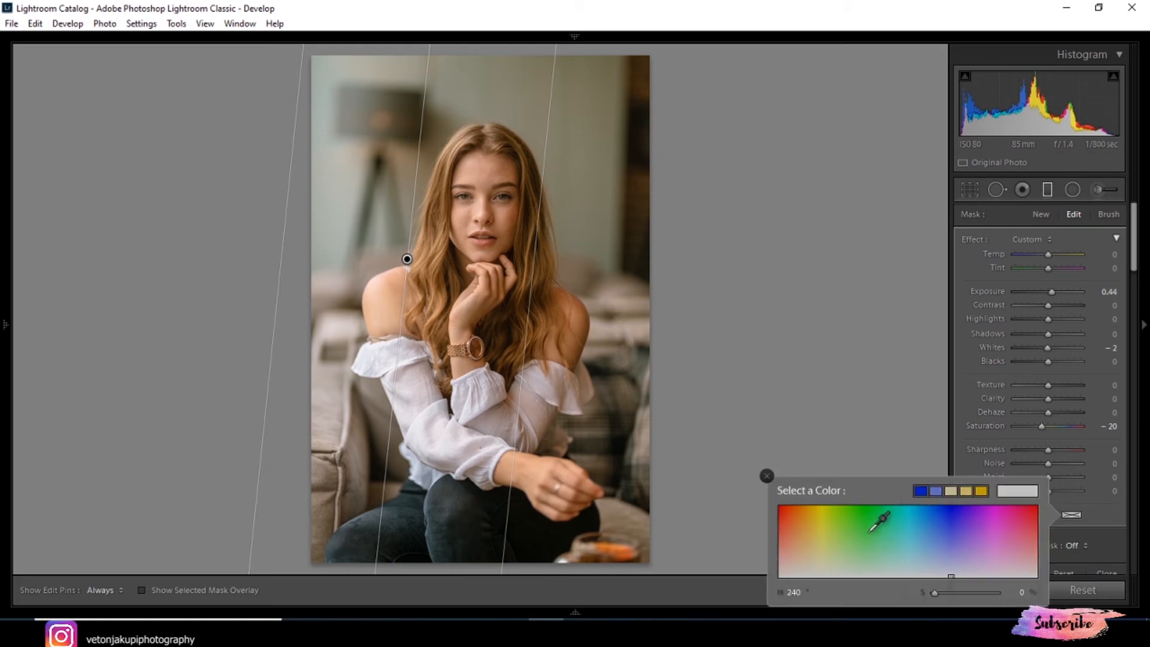
click(941, 542)
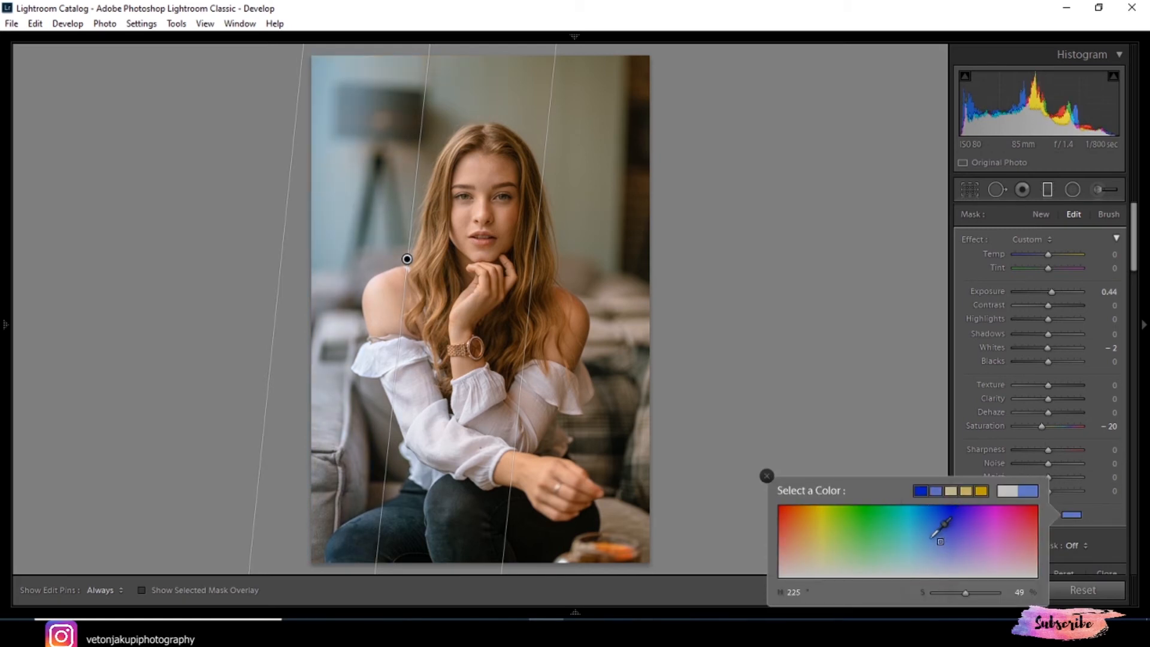
mouse_move(941, 542)
mouse_down()
mouse_move(923, 529)
mouse_move(924, 549)
mouse_move(938, 533)
mouse_up()
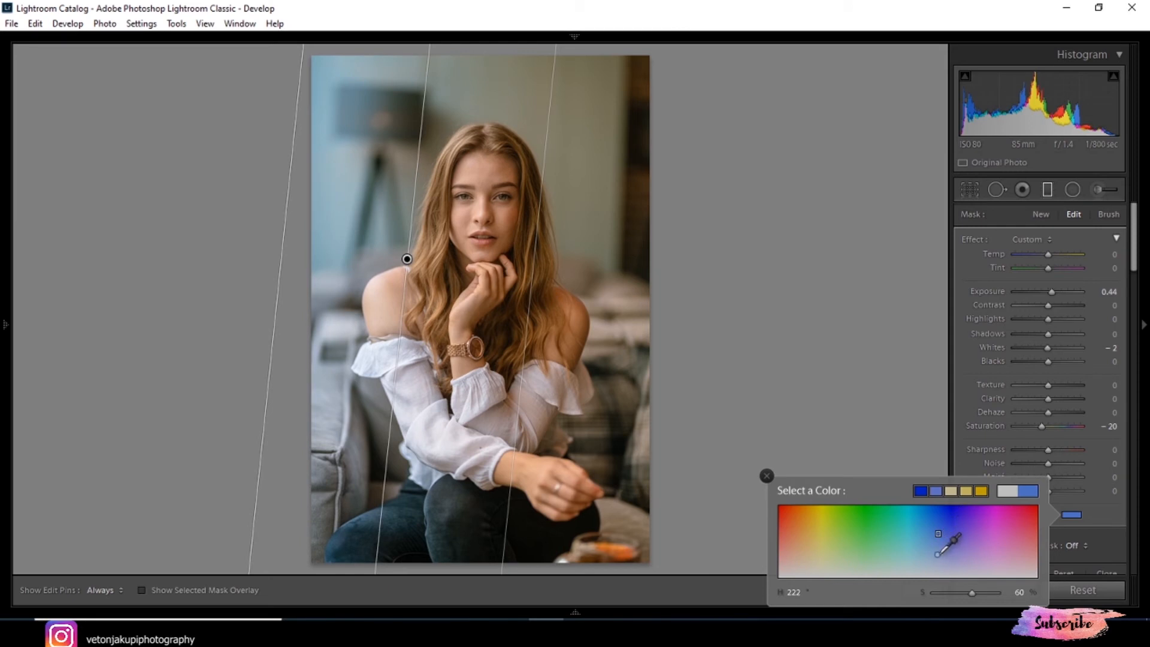
click(939, 554)
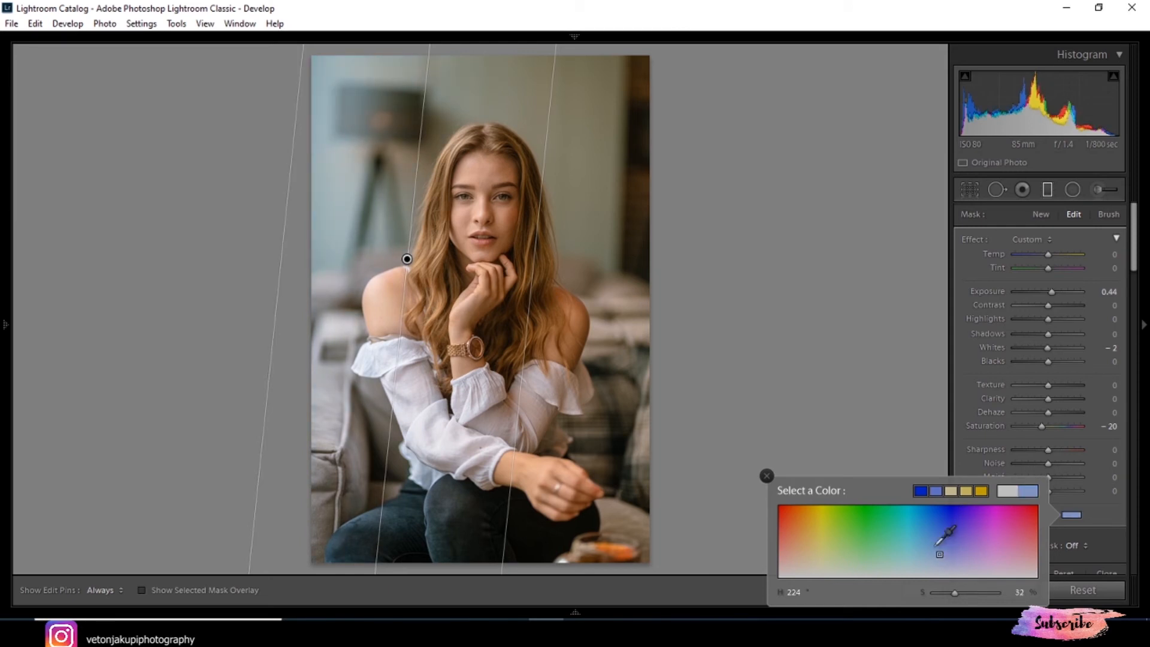
click(944, 507)
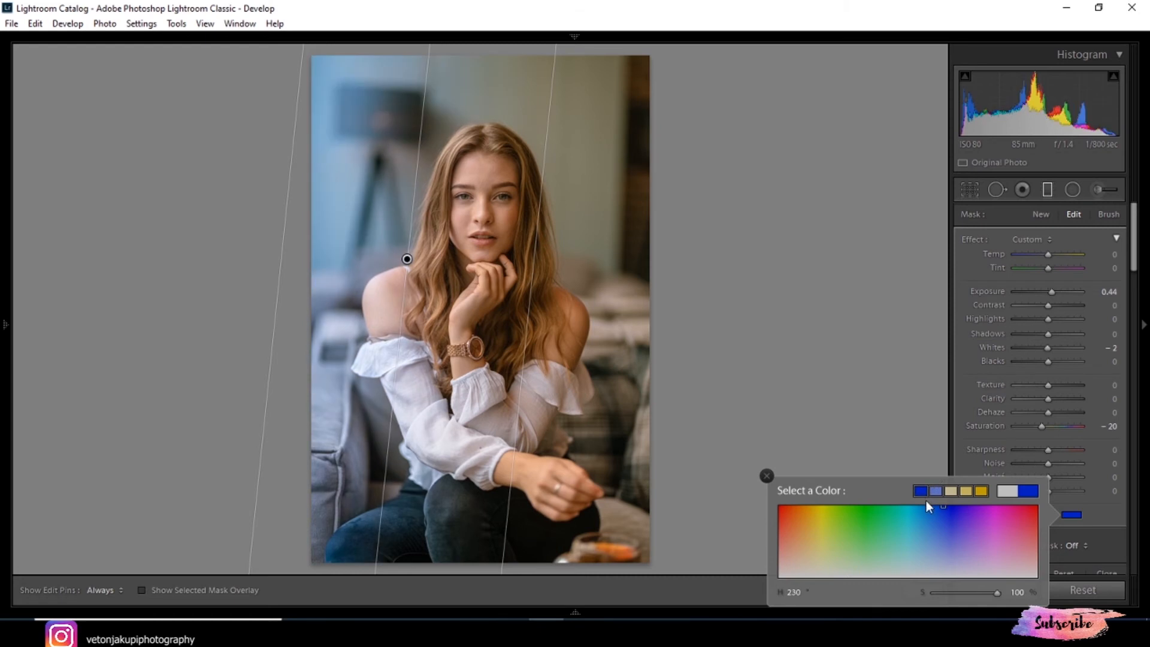
click(942, 539)
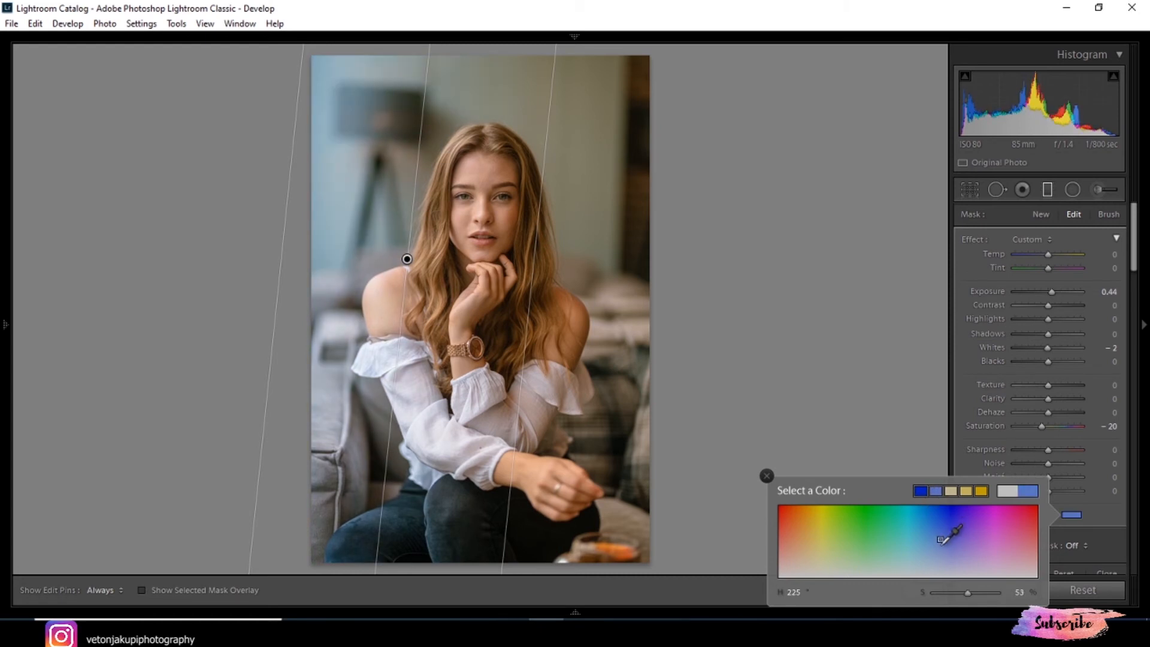
click(944, 507)
drag(997, 595, 955, 597)
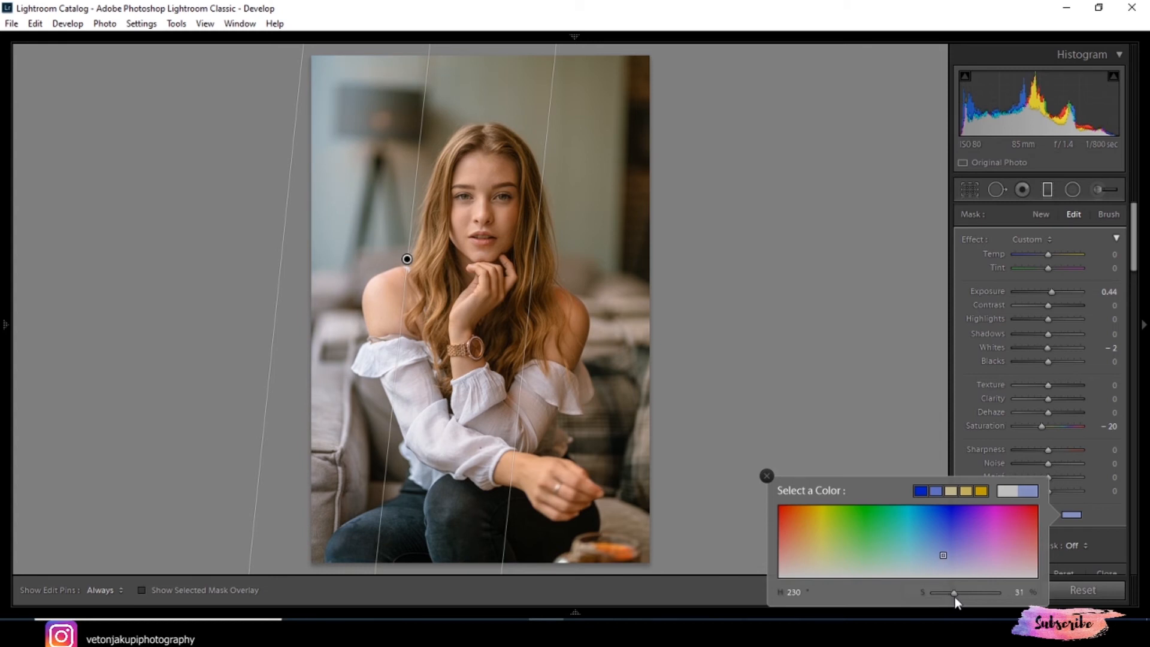
click(766, 476)
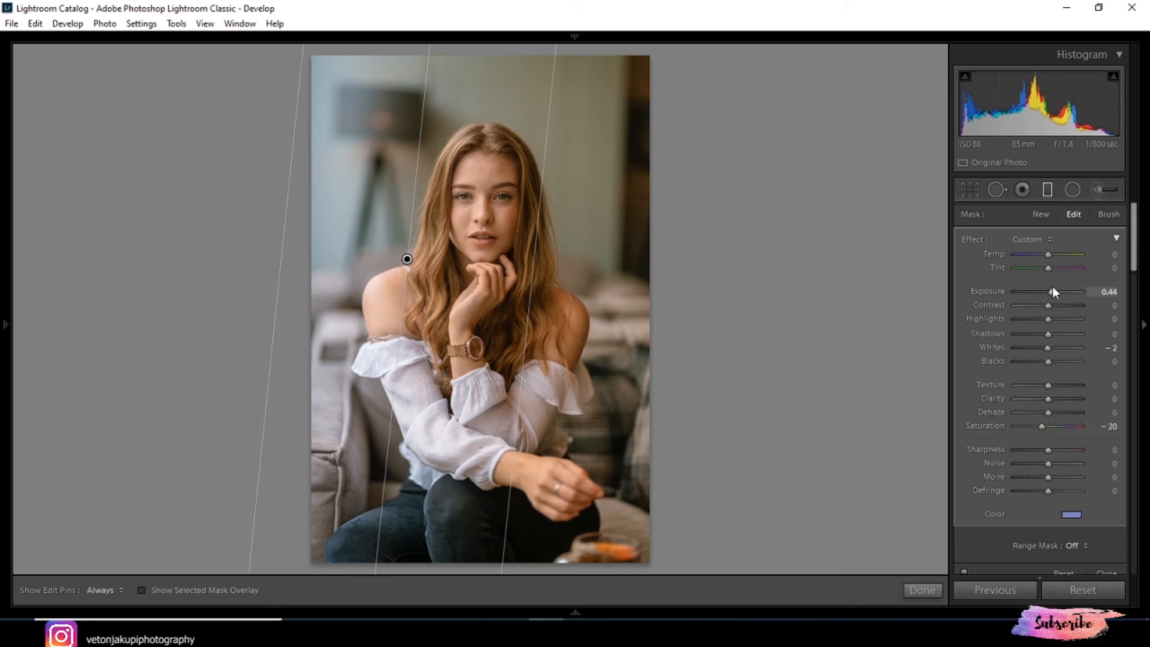
Set the graduated filter's Temp to -9 and Shadows to 7, compare with the original photo, and finish the filter.
drag(1048, 255, 1045, 254)
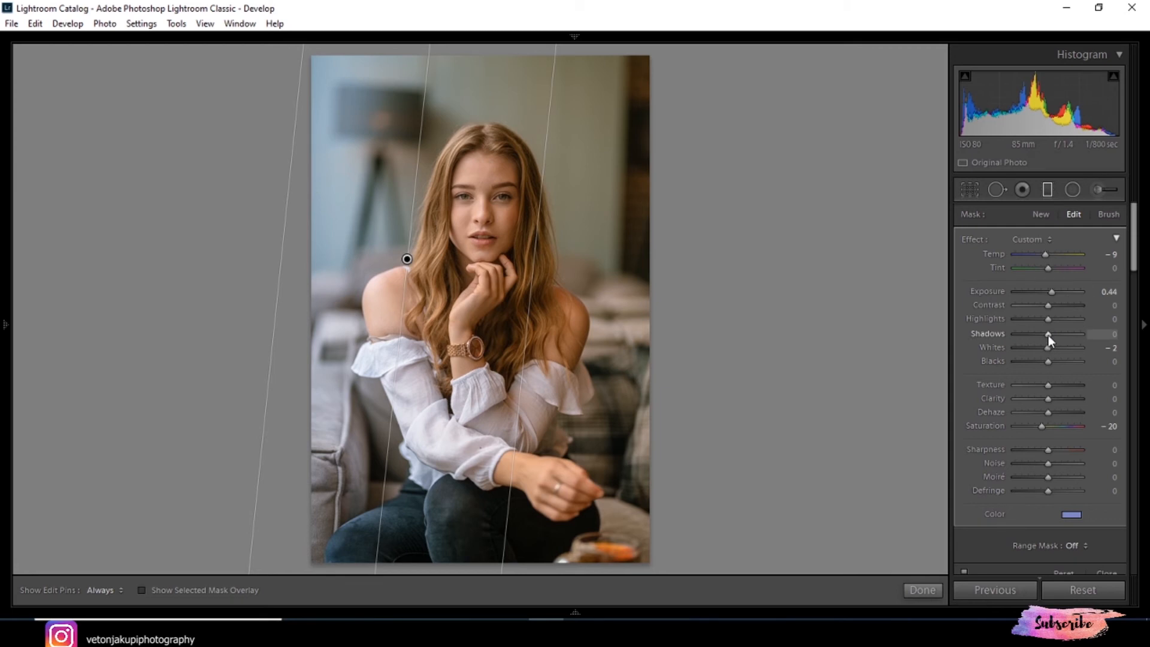
mouse_move(1048, 336)
mouse_down()
mouse_move(1036, 336)
mouse_move(1053, 342)
mouse_up()
key(backslash)
key(backslash)
key(backslash)
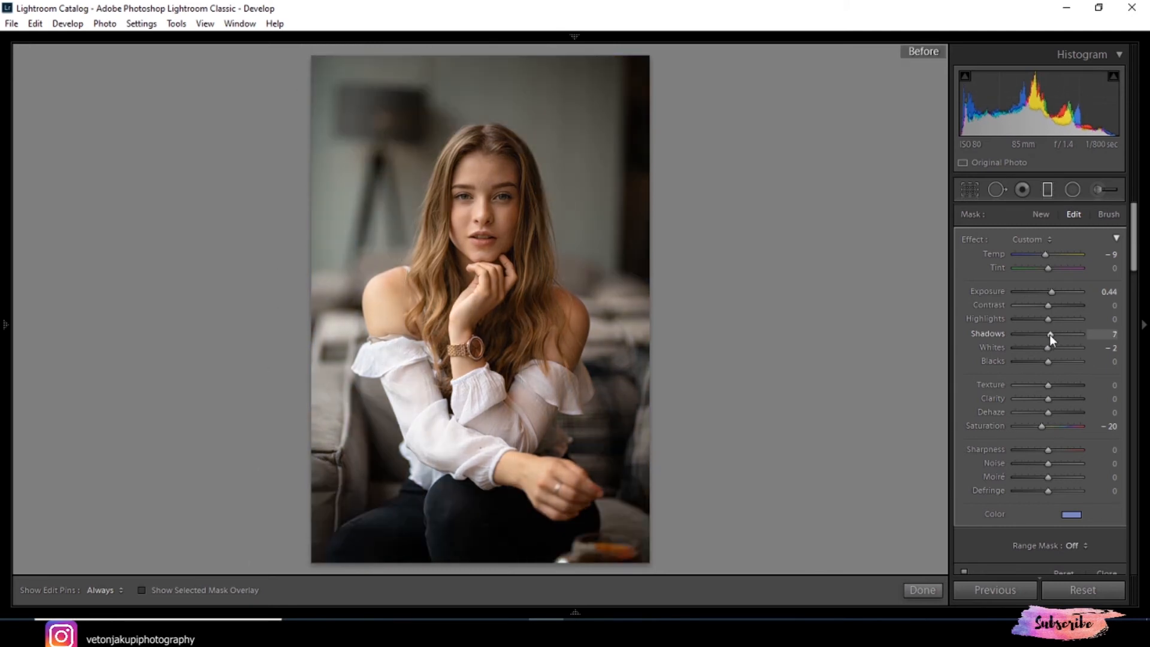
key(backslash)
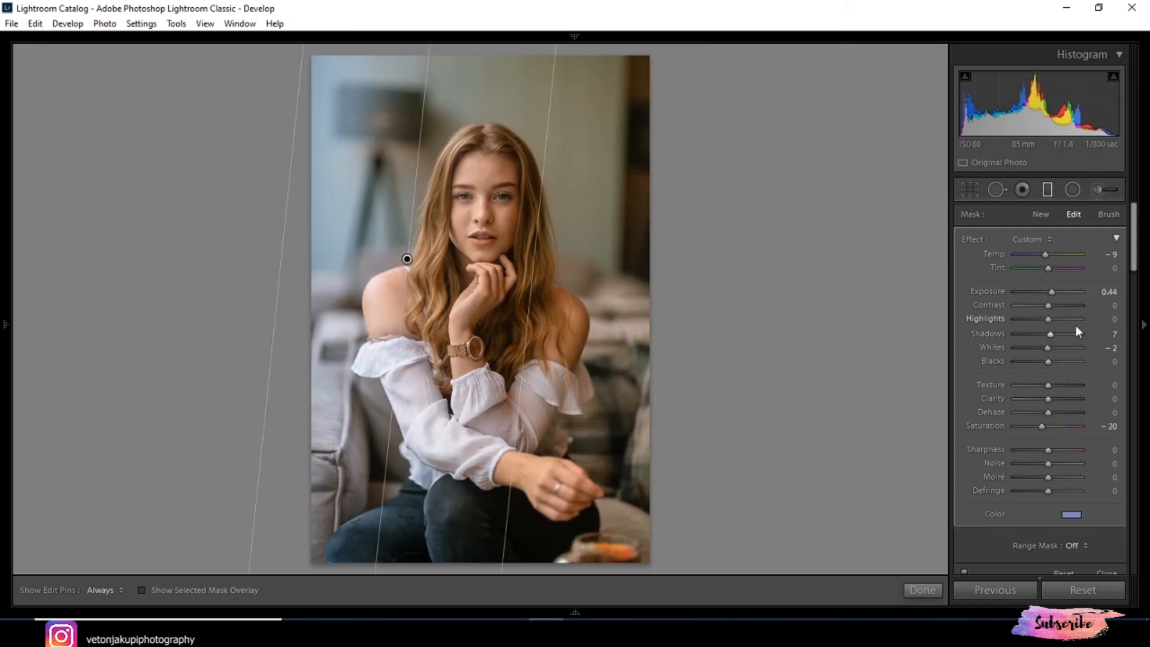
mouse_move(1134, 265)
mouse_down()
mouse_move(1131, 327)
mouse_move(1132, 256)
mouse_up()
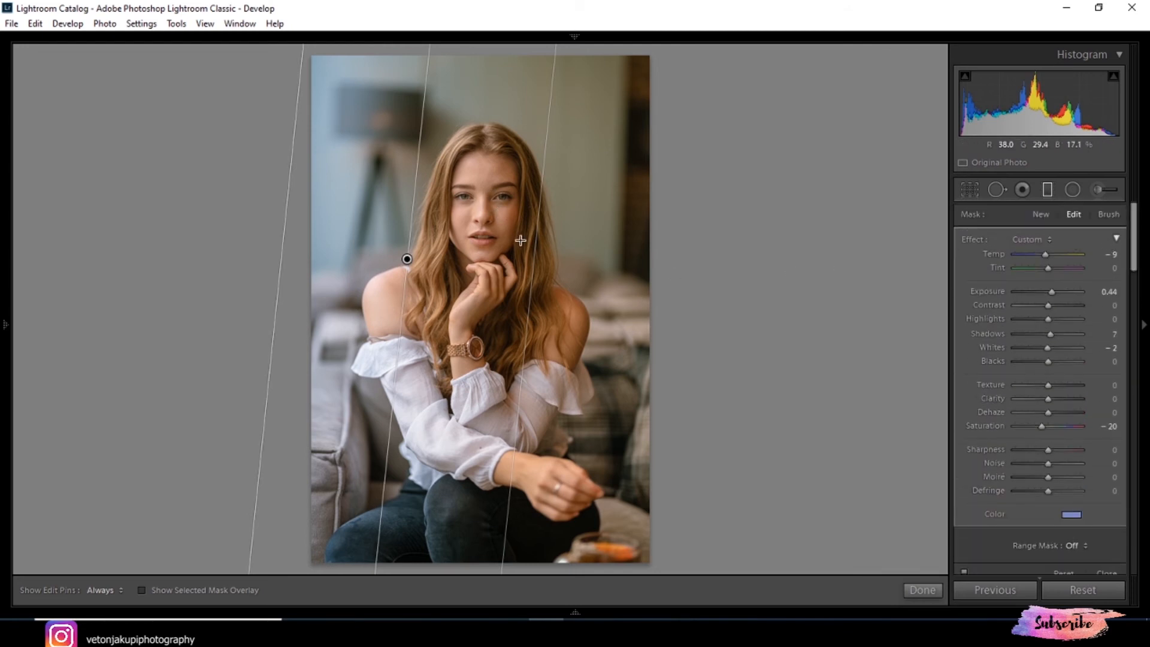
click(918, 588)
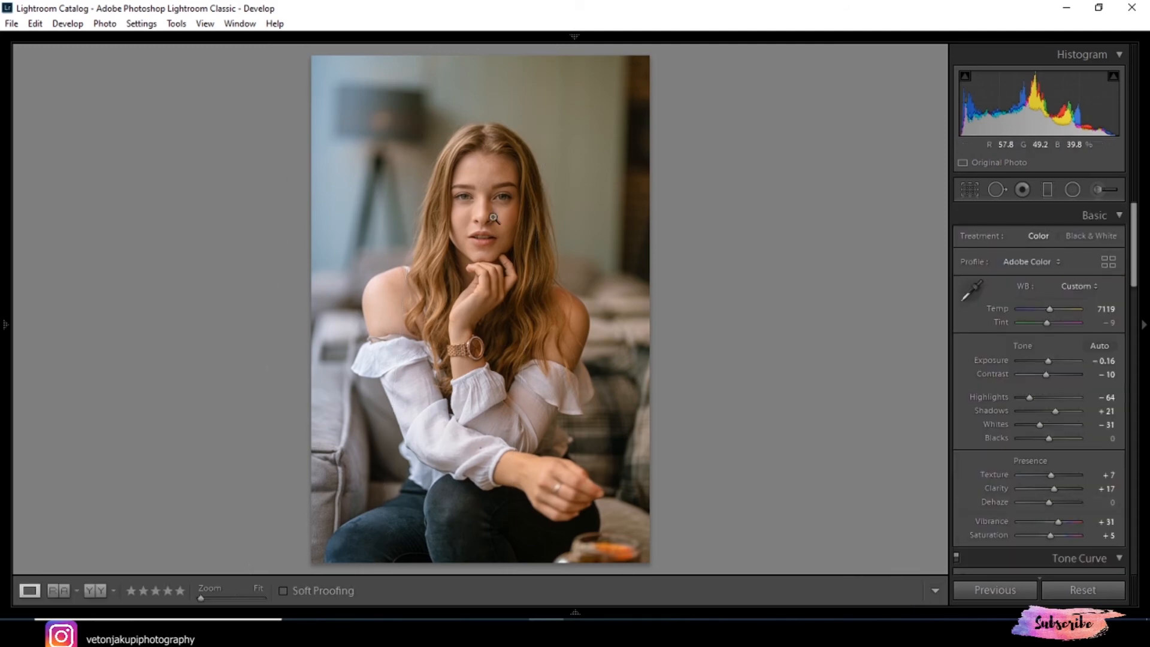
Examine the woman's eyes, skin and lips at several magnifications, and return to the full photo.
click(493, 218)
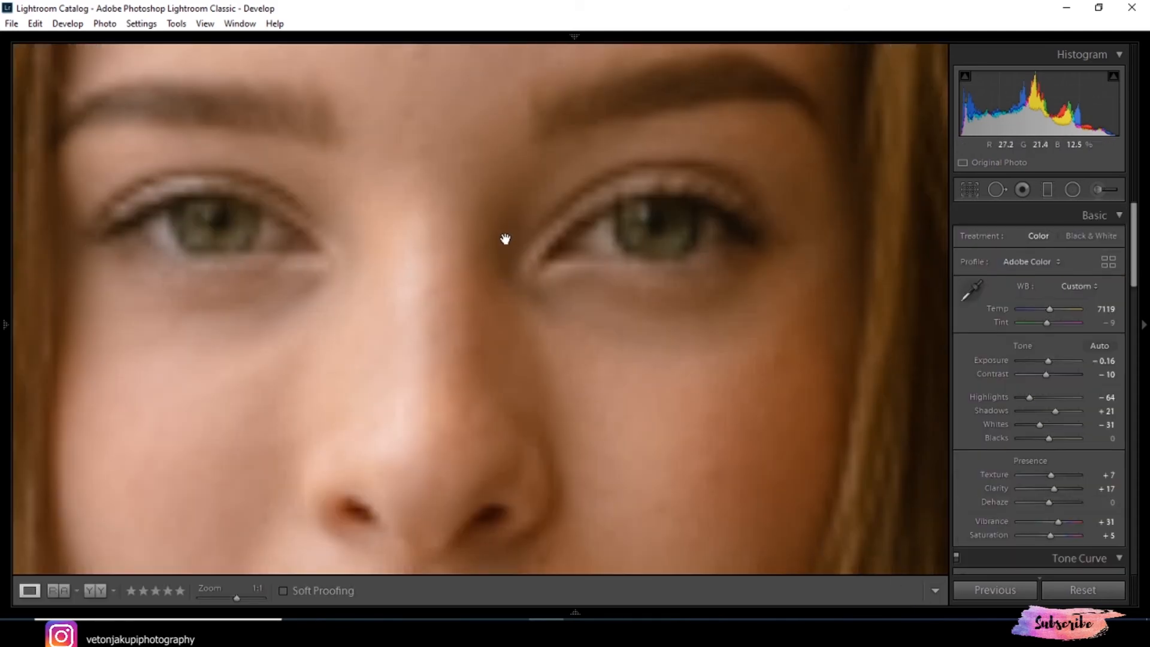
click(505, 238)
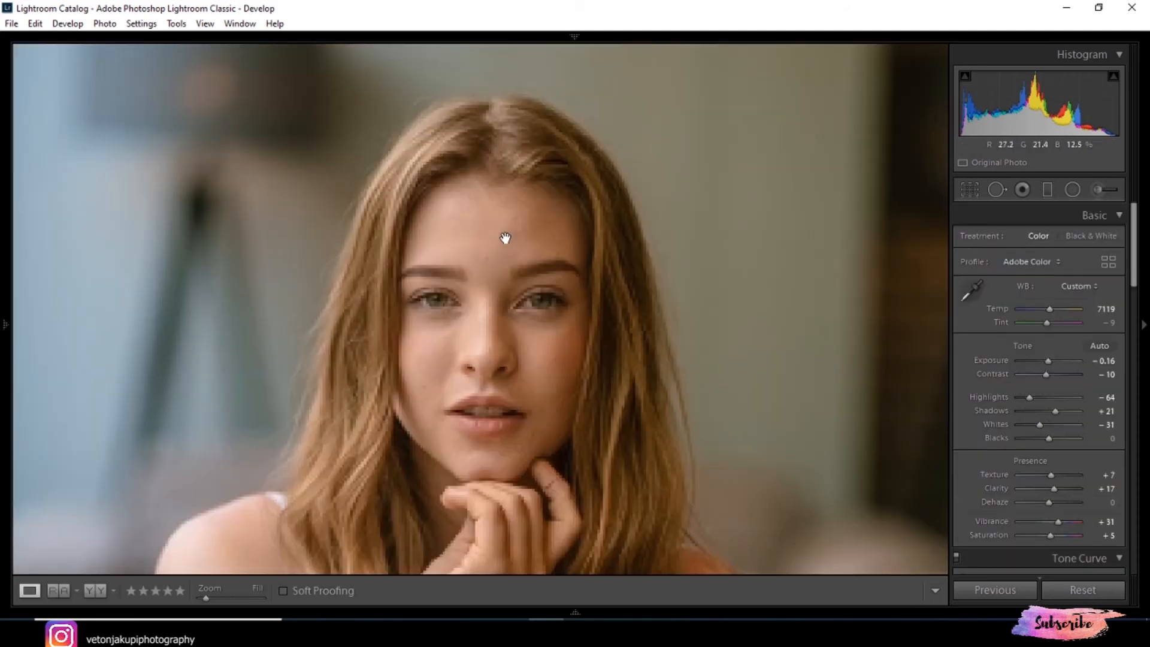
drag(494, 339, 496, 292)
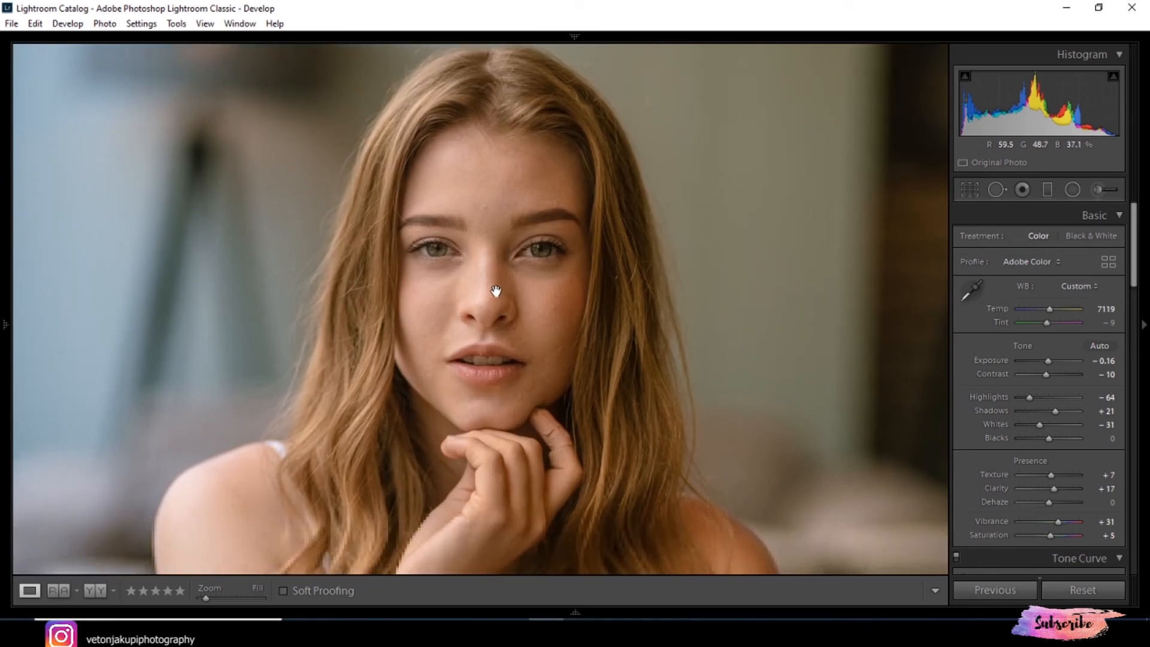
click(496, 300)
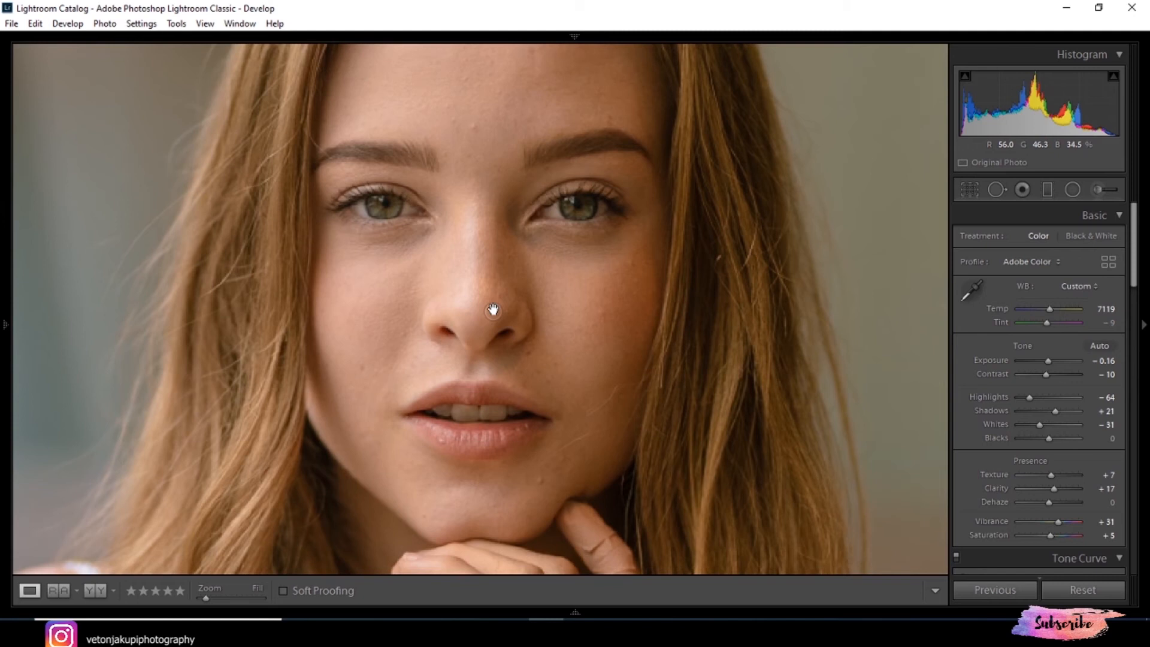
click(493, 309)
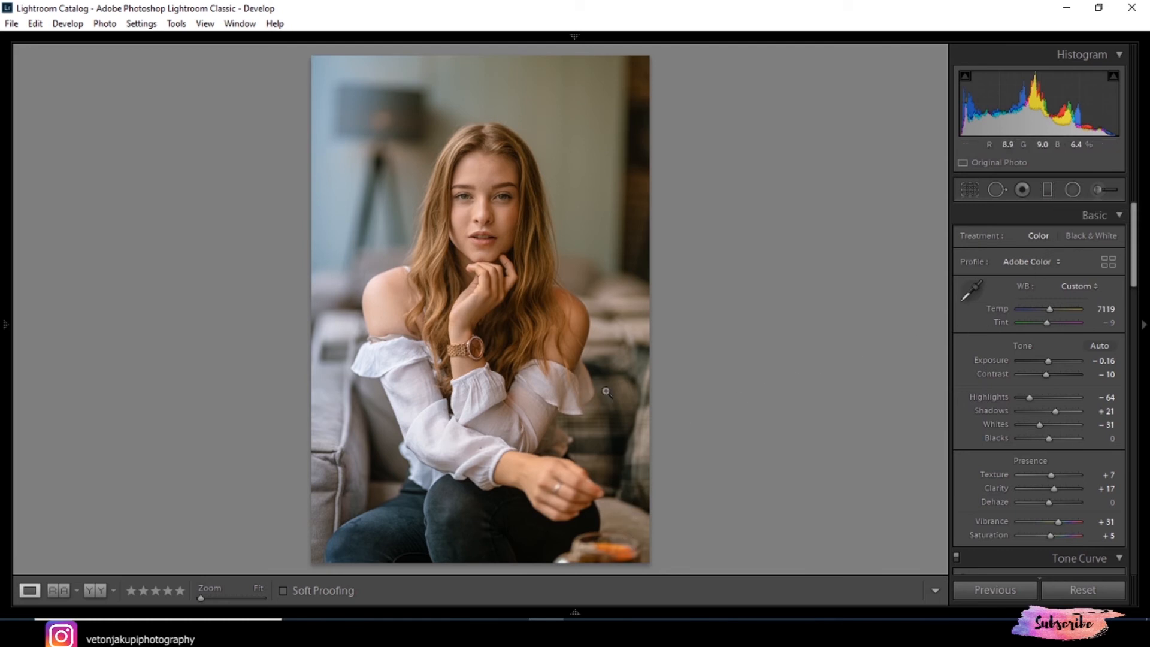
click(496, 198)
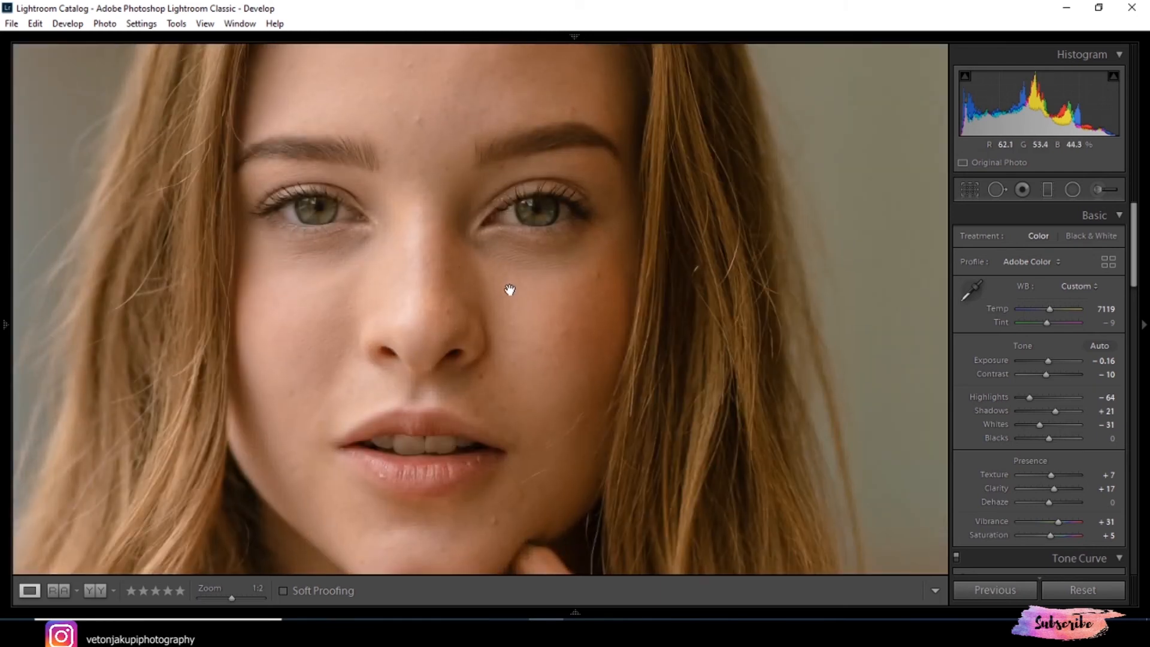
drag(522, 221, 537, 306)
click(537, 307)
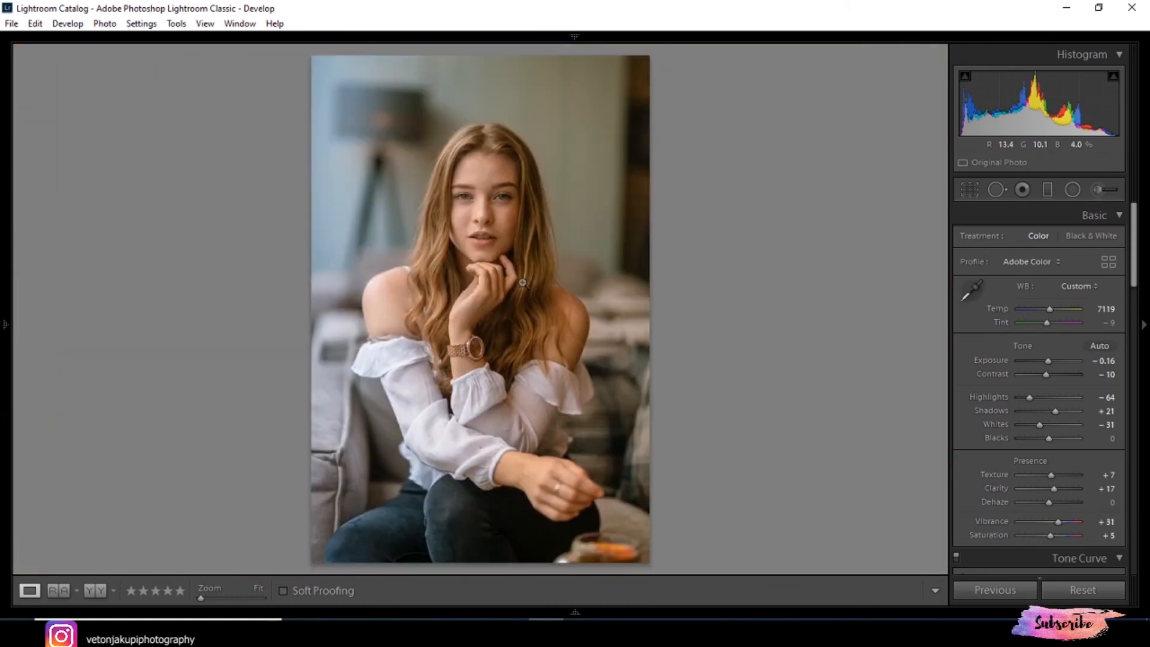
Draw a large upright radial filter and center it on the woman's forearm so it spans the photo's full width.
click(1099, 190)
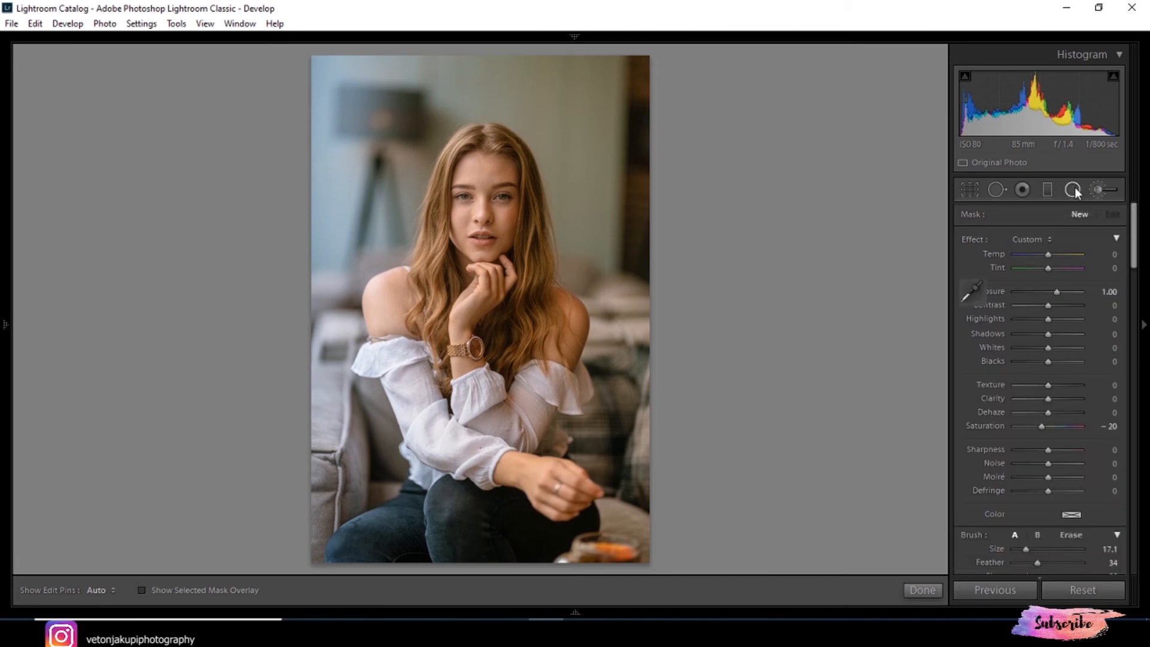
click(1073, 191)
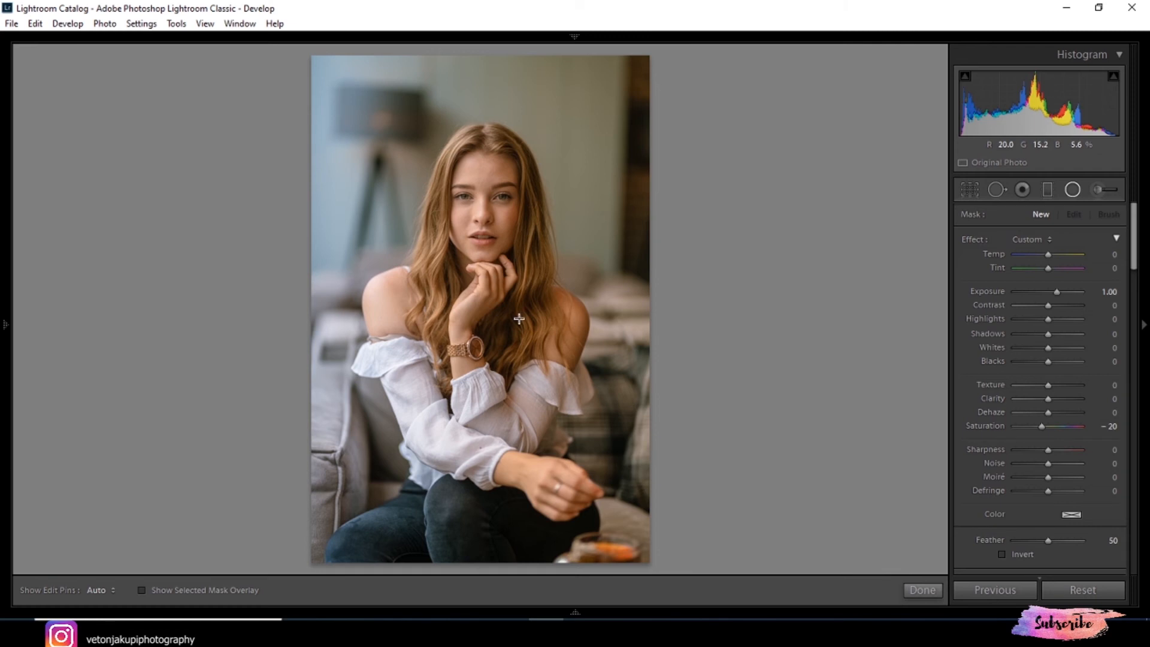
drag(569, 519, 398, 164)
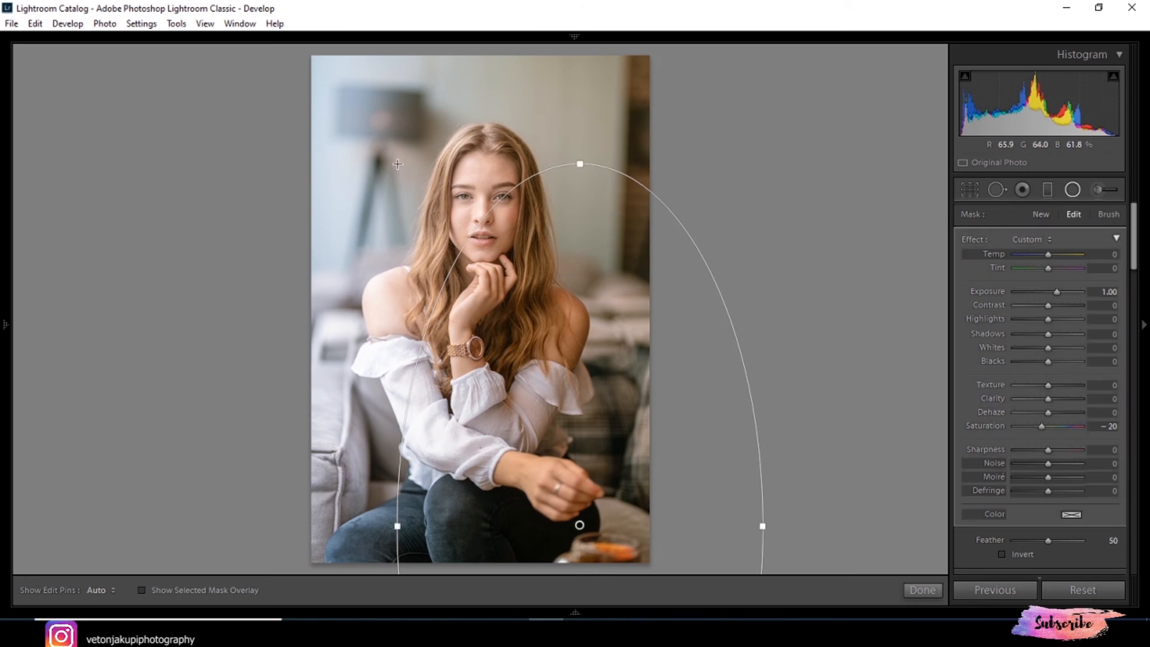
drag(570, 519, 487, 391)
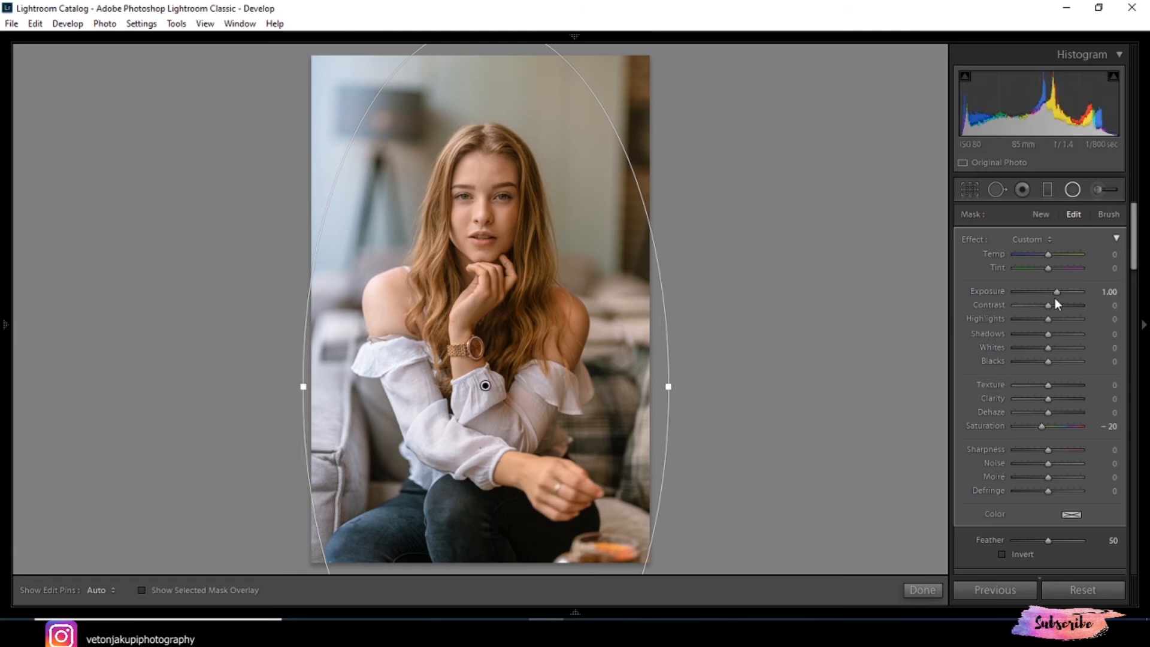
Set the large radial filter's Exposure to 0.52 and Highlights to 13, try inverting it, and finish it non-inverted.
drag(1058, 293, 1053, 293)
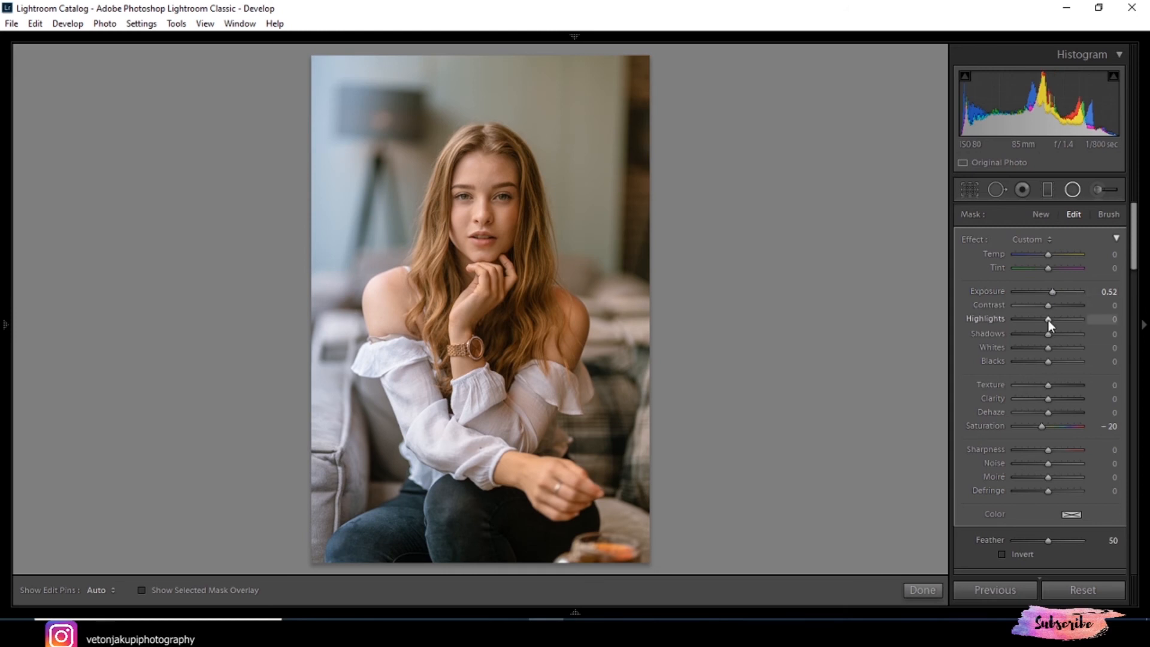
mouse_move(1049, 320)
mouse_down()
mouse_move(1034, 321)
mouse_move(1067, 321)
mouse_move(1052, 324)
mouse_up()
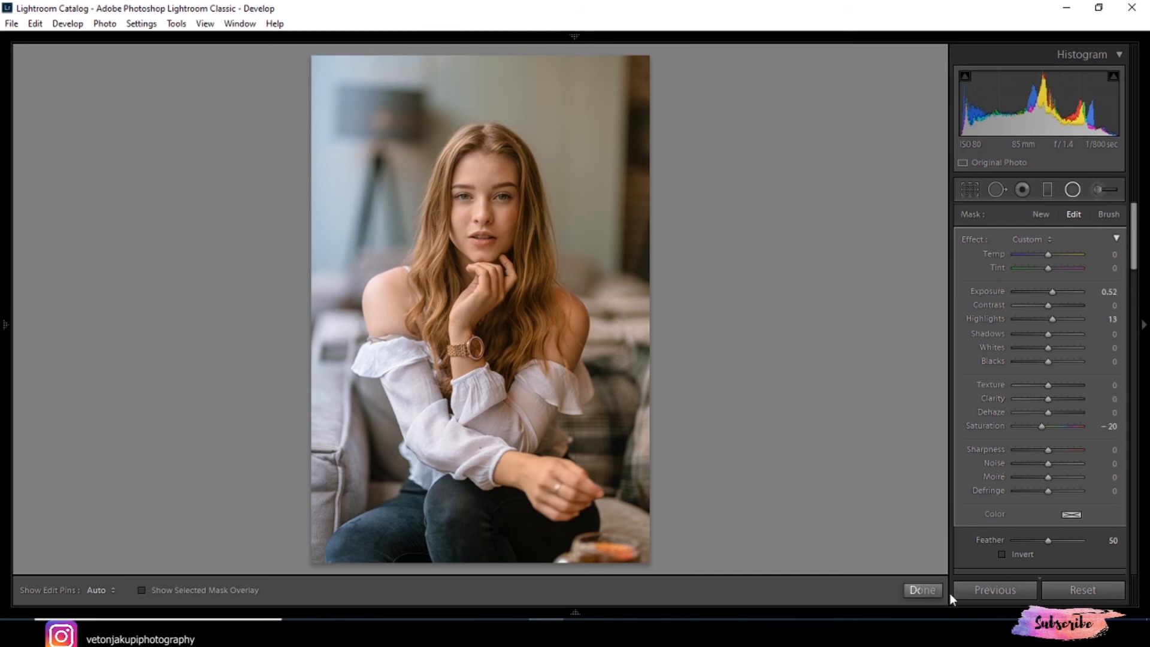
click(1003, 555)
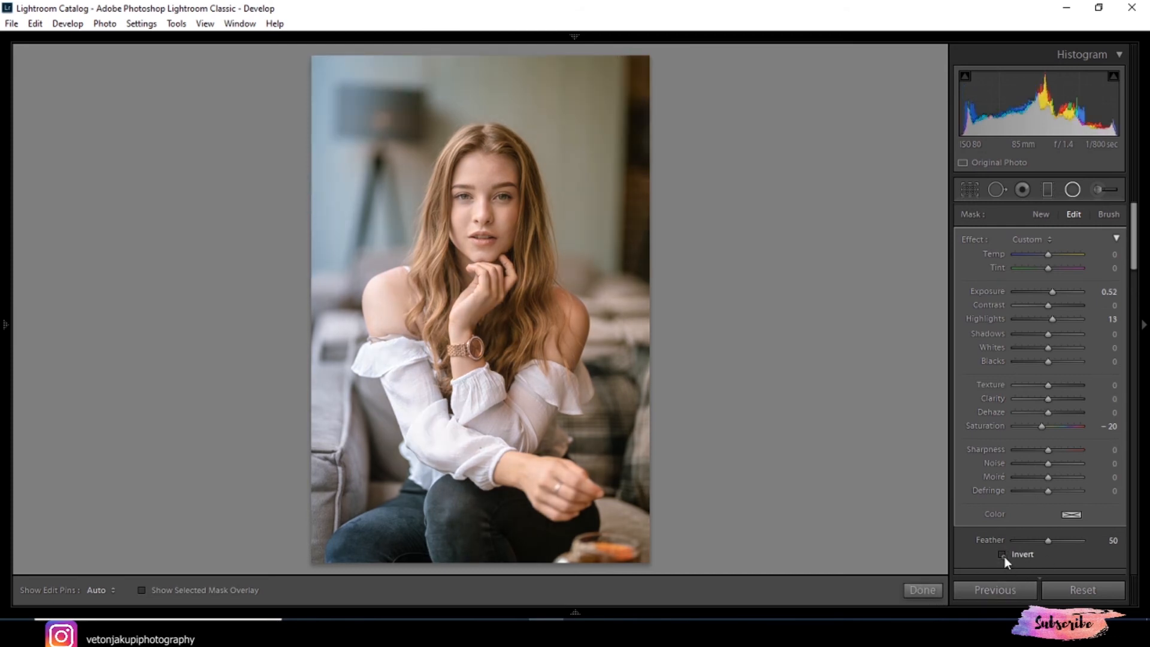
click(1002, 555)
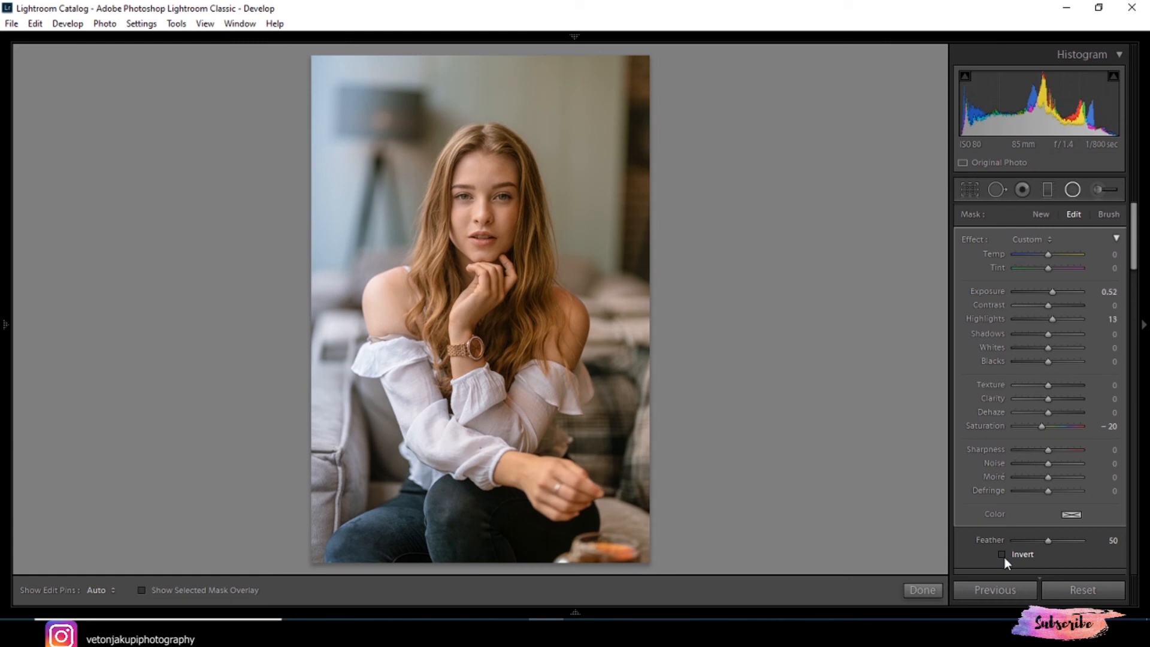
click(936, 594)
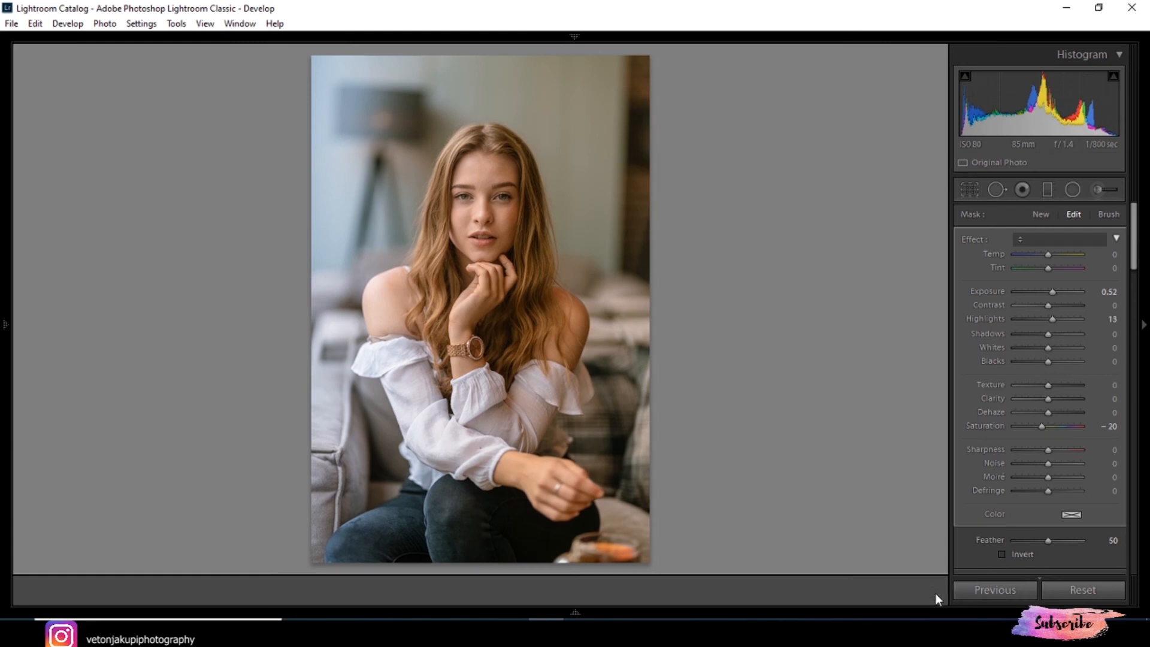
Add a second, narrower upright radial filter centered just above the woman's watch, and invert its mask.
click(1070, 192)
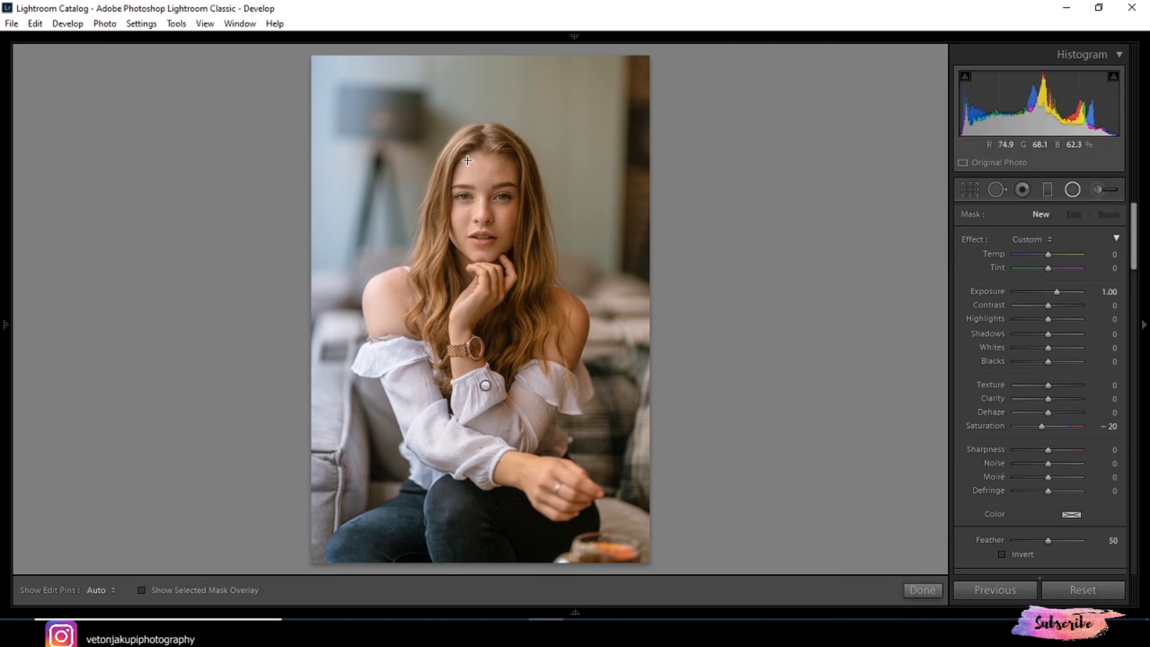
drag(467, 165, 566, 472)
drag(470, 161, 484, 331)
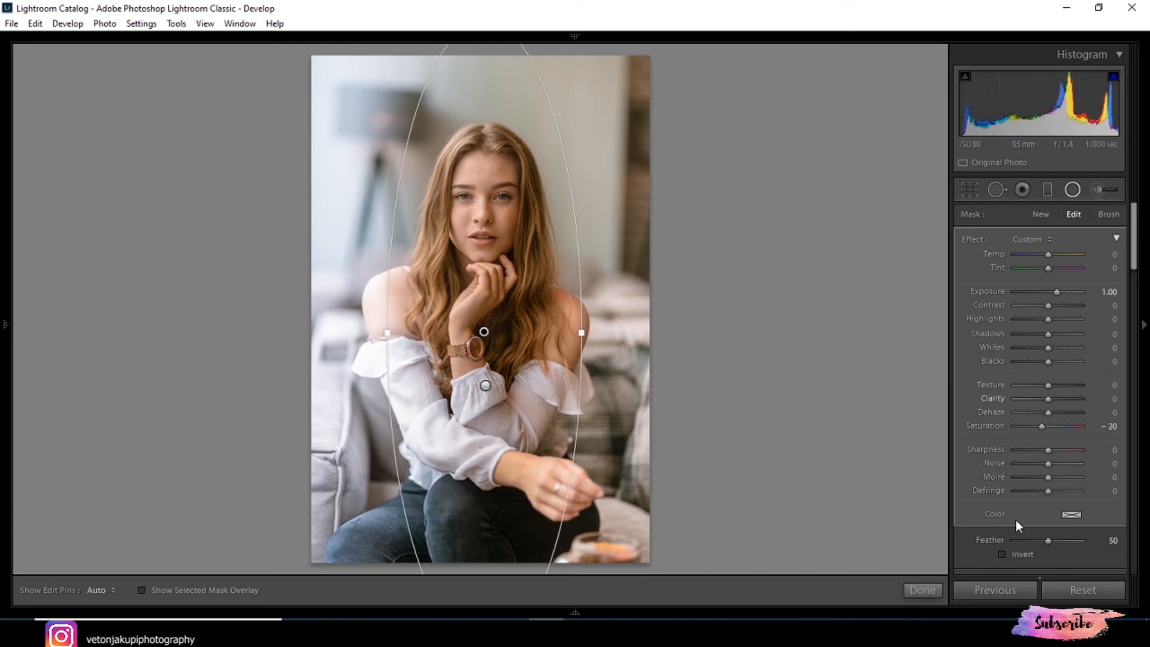
click(1001, 556)
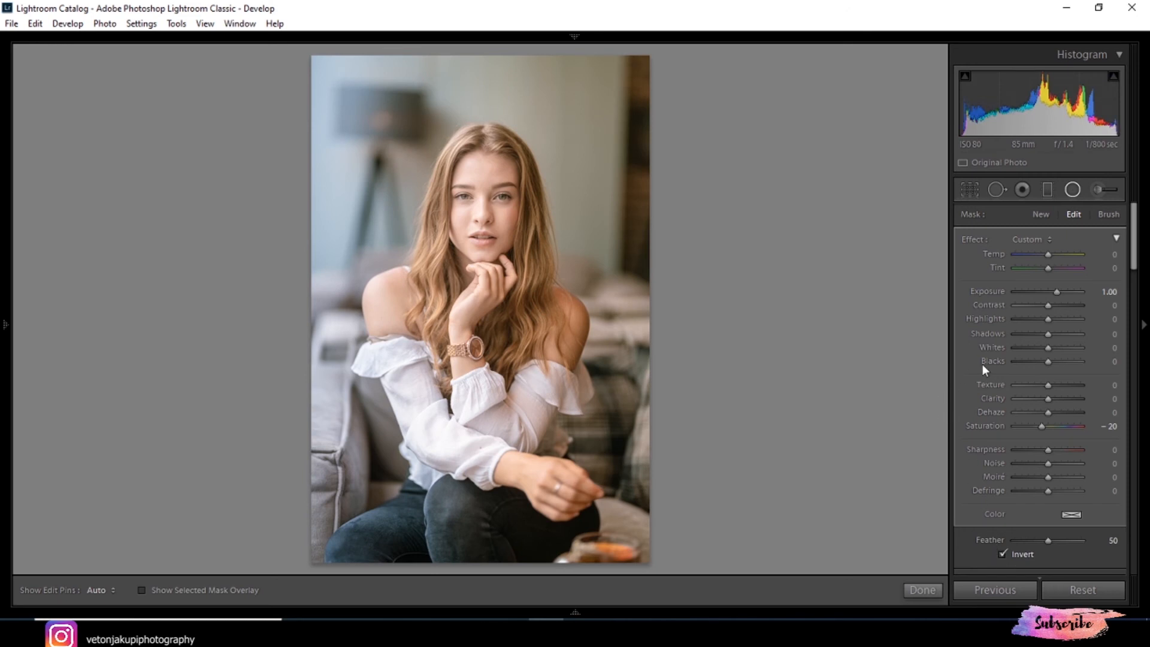
Set the inverted radial filter's Exposure to 0.10, Contrast to -9, Highlights to -15 and Shadows to 35, and reset its Saturation.
double_click(1056, 292)
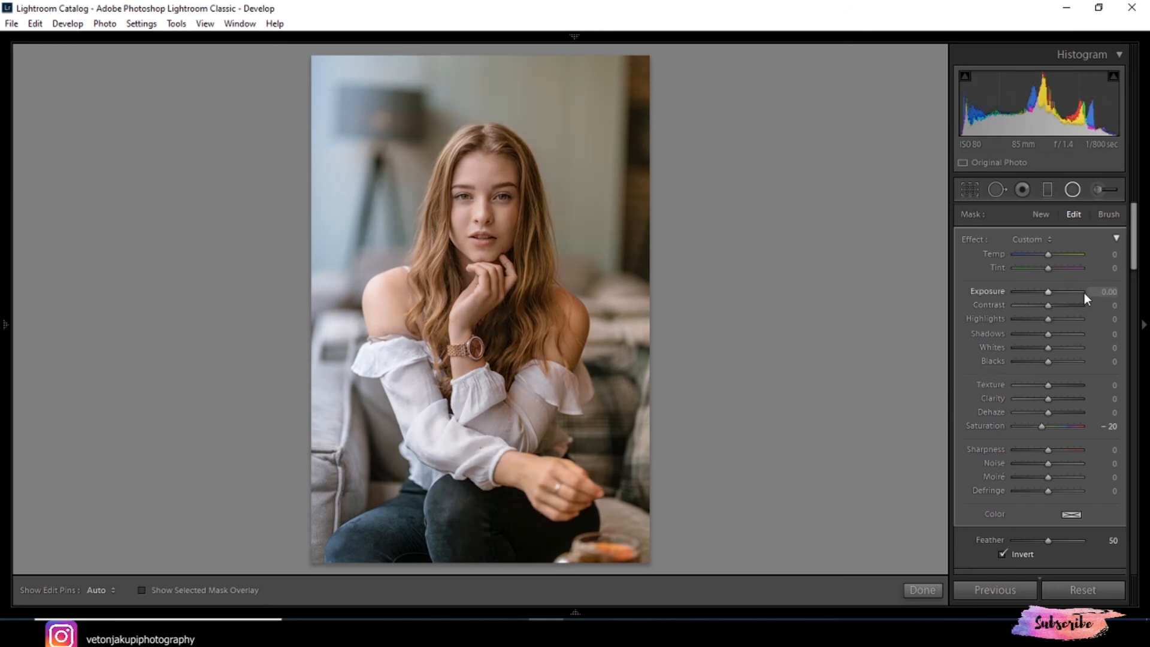
drag(1095, 293, 1102, 294)
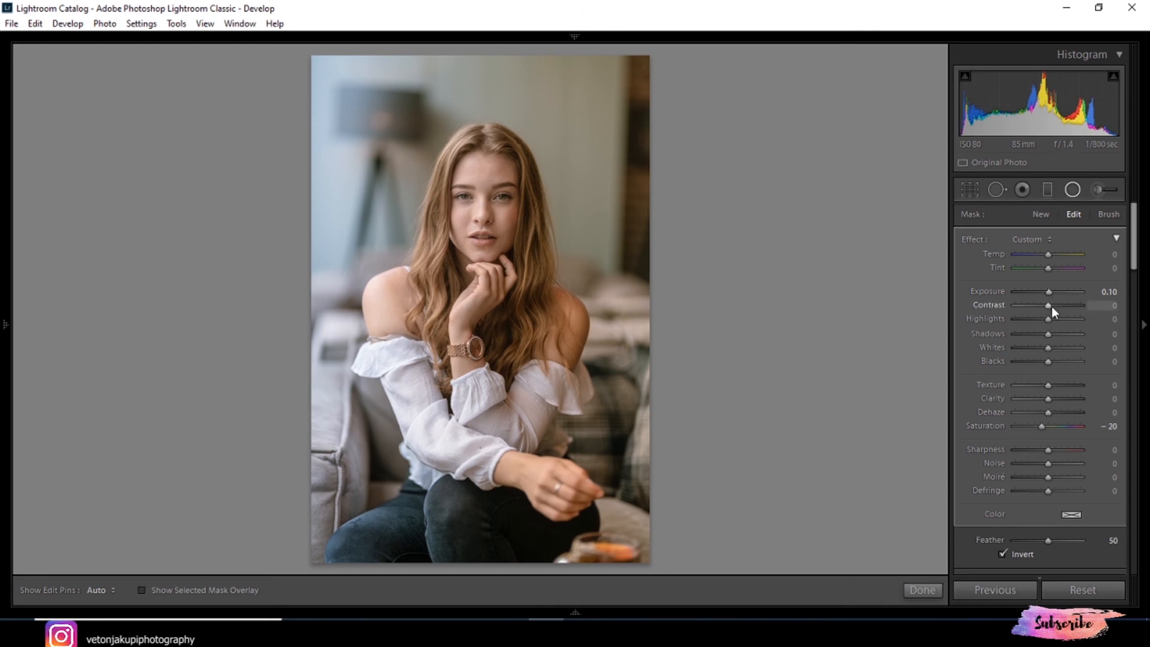
mouse_move(1048, 307)
mouse_down()
mouse_move(1066, 308)
mouse_move(1046, 308)
mouse_up()
mouse_move(1051, 326)
mouse_down()
mouse_move(1063, 320)
mouse_move(1045, 321)
mouse_up()
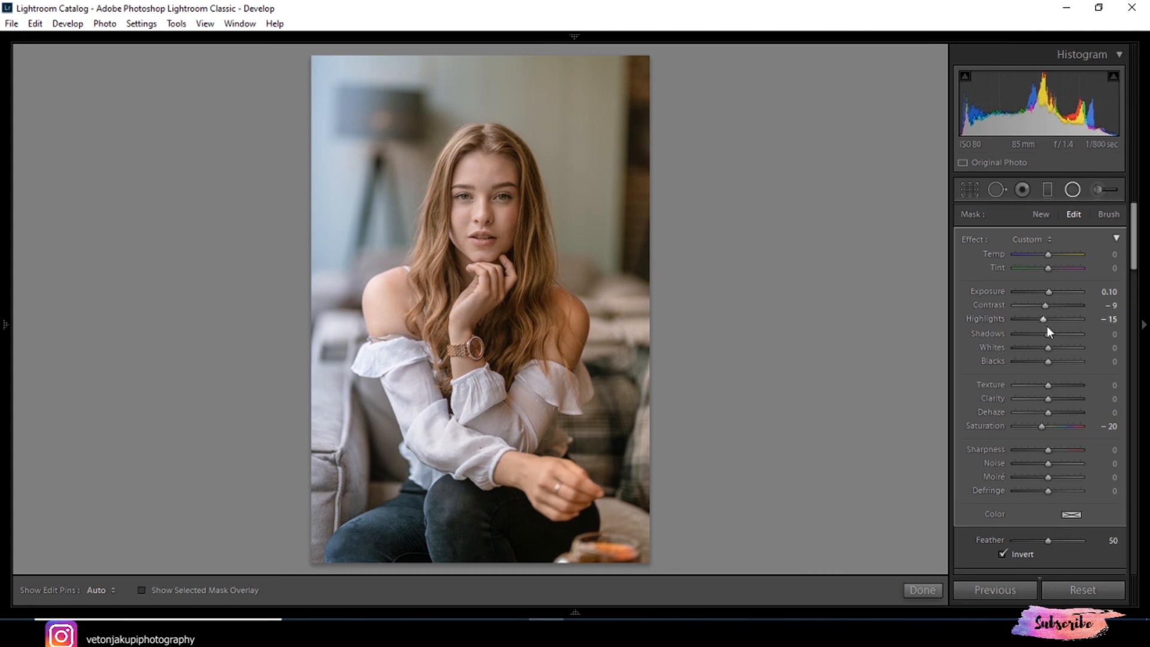
double_click(1043, 429)
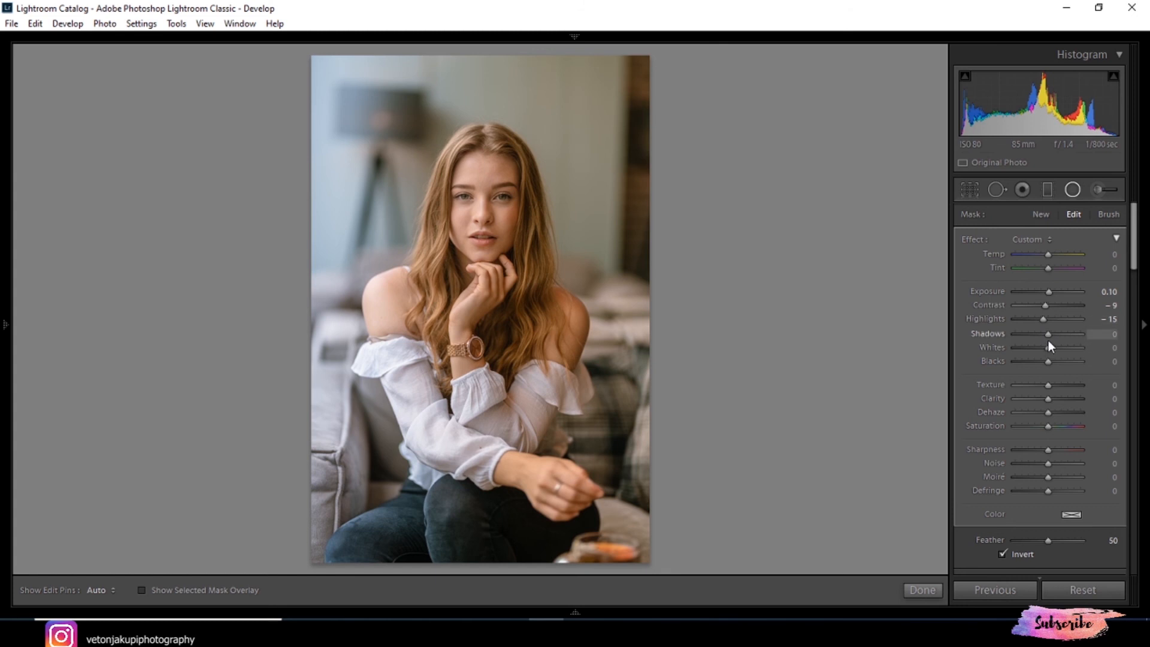
drag(1048, 336, 1061, 339)
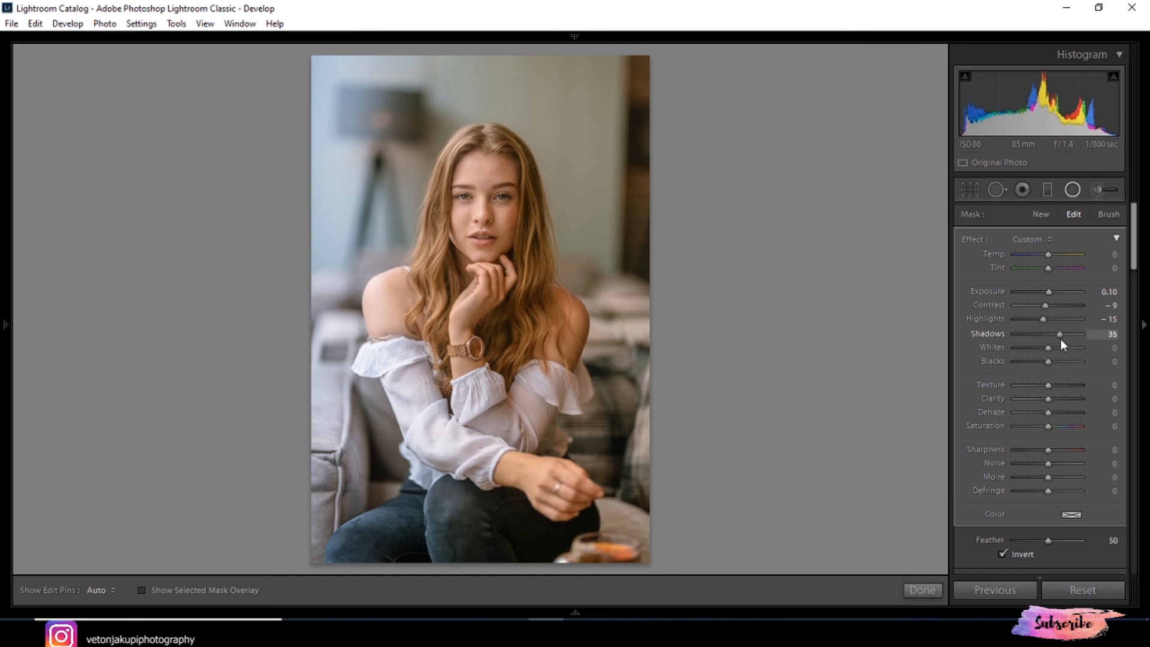
Give the inverted radial filter a faint yellowish tint with Hue 57 and 7% saturation.
click(1078, 515)
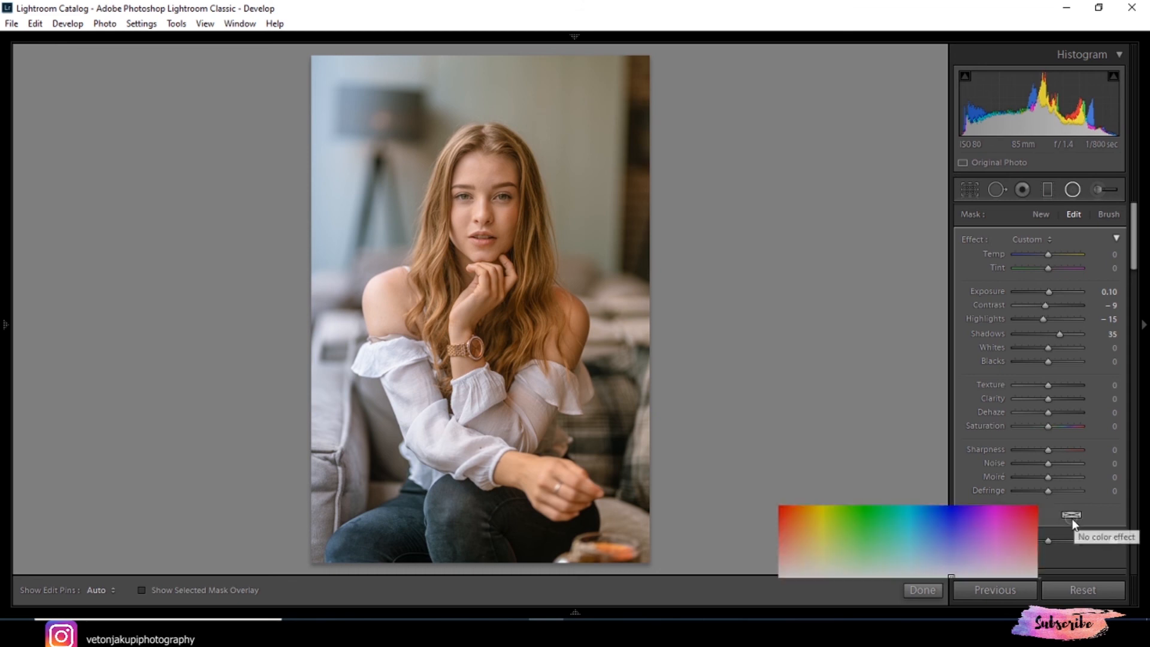
click(824, 560)
mouse_move(824, 560)
mouse_down()
mouse_move(814, 565)
mouse_move(831, 569)
mouse_move(819, 573)
mouse_up()
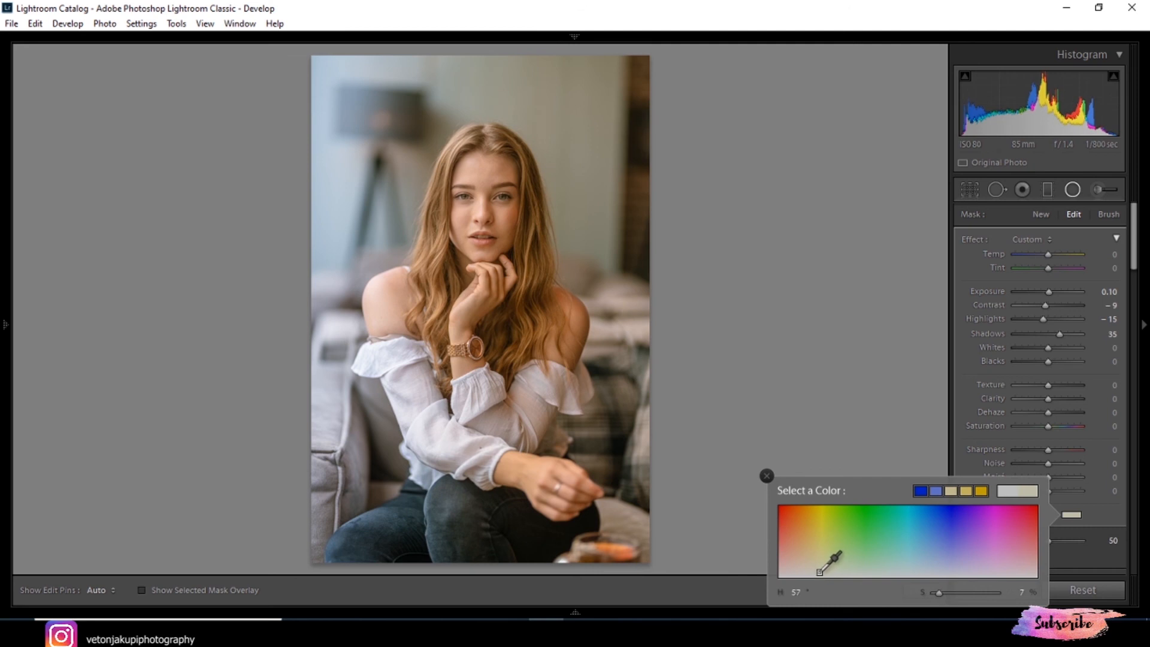
click(768, 476)
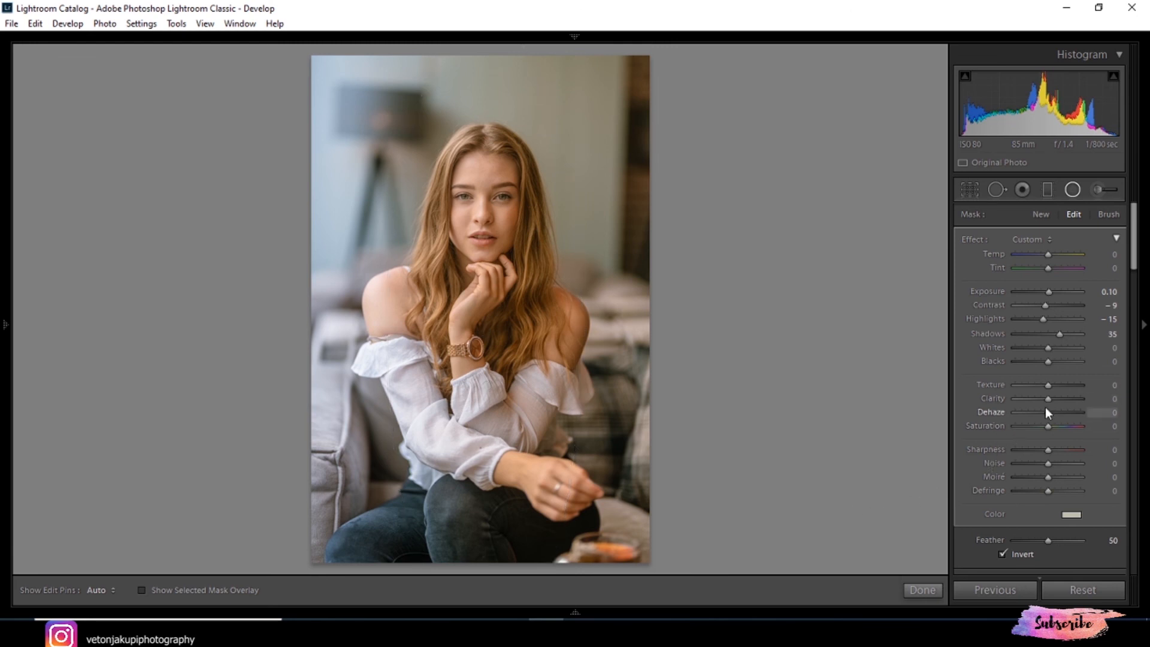
Set the inverted radial filter's Clarity and Whites to 11 each, leaving Blacks at 0 after a trial.
drag(1049, 398, 1052, 400)
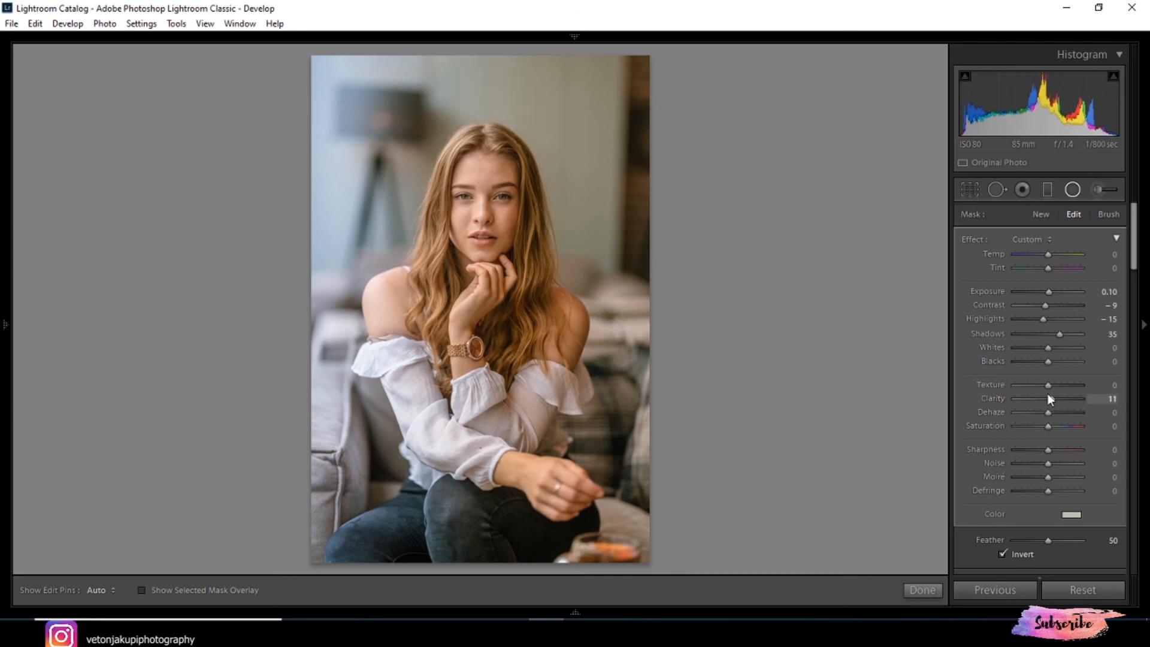
mouse_move(485, 214)
drag(1049, 362, 1050, 368)
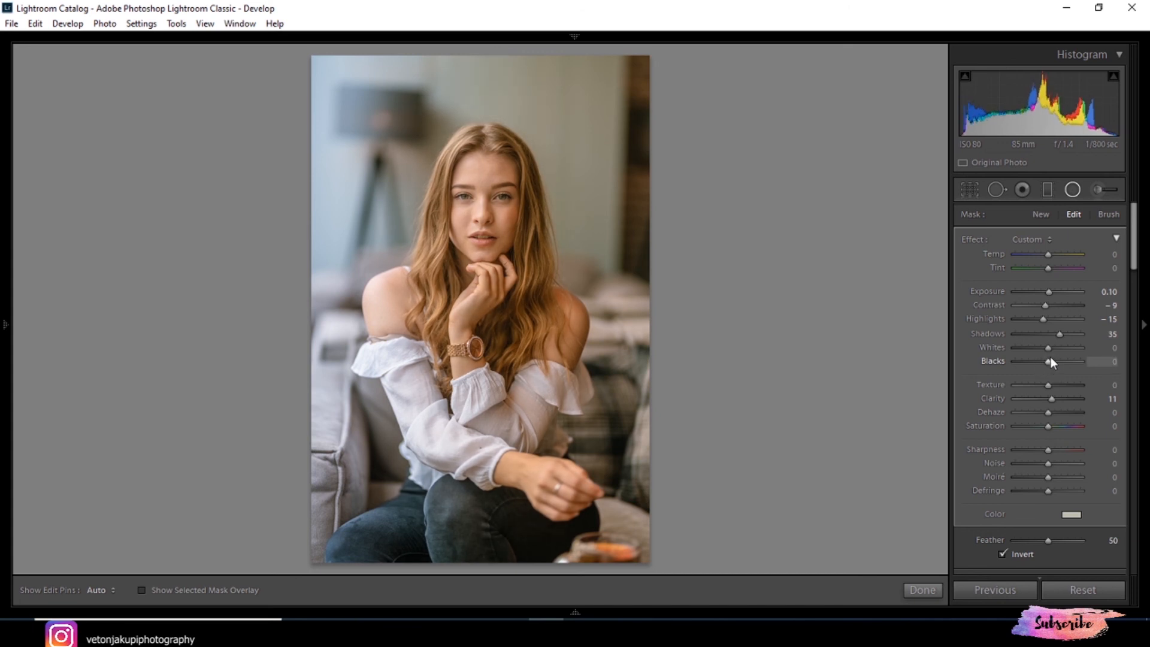
double_click(1050, 359)
drag(1049, 350, 1051, 351)
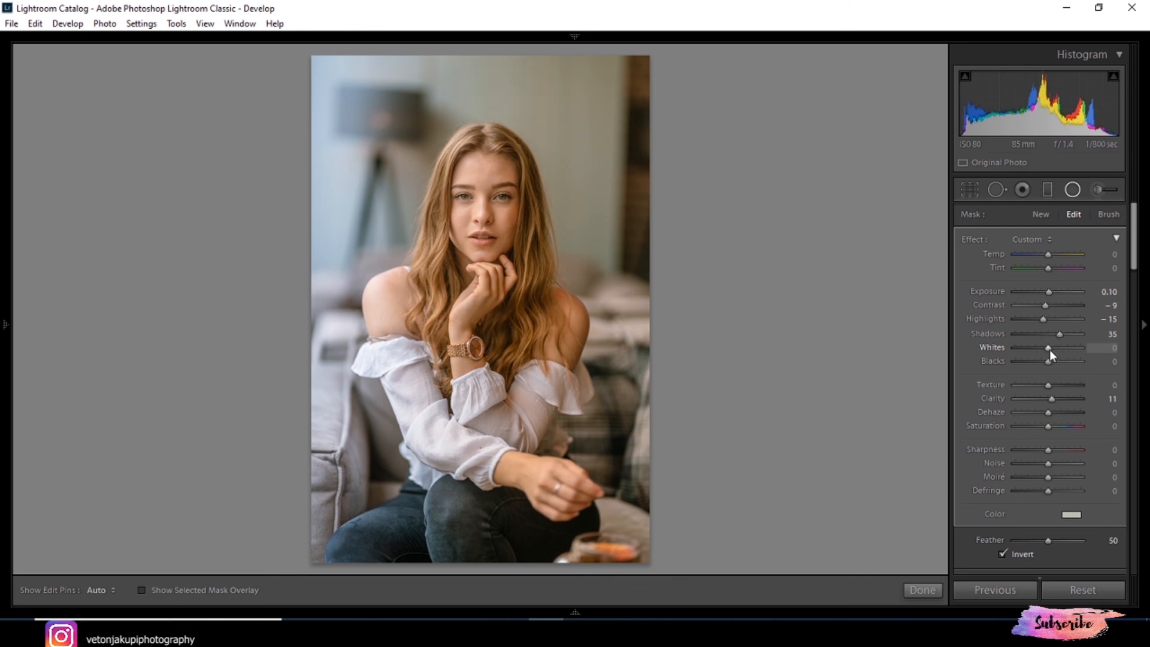
drag(1049, 349, 1052, 350)
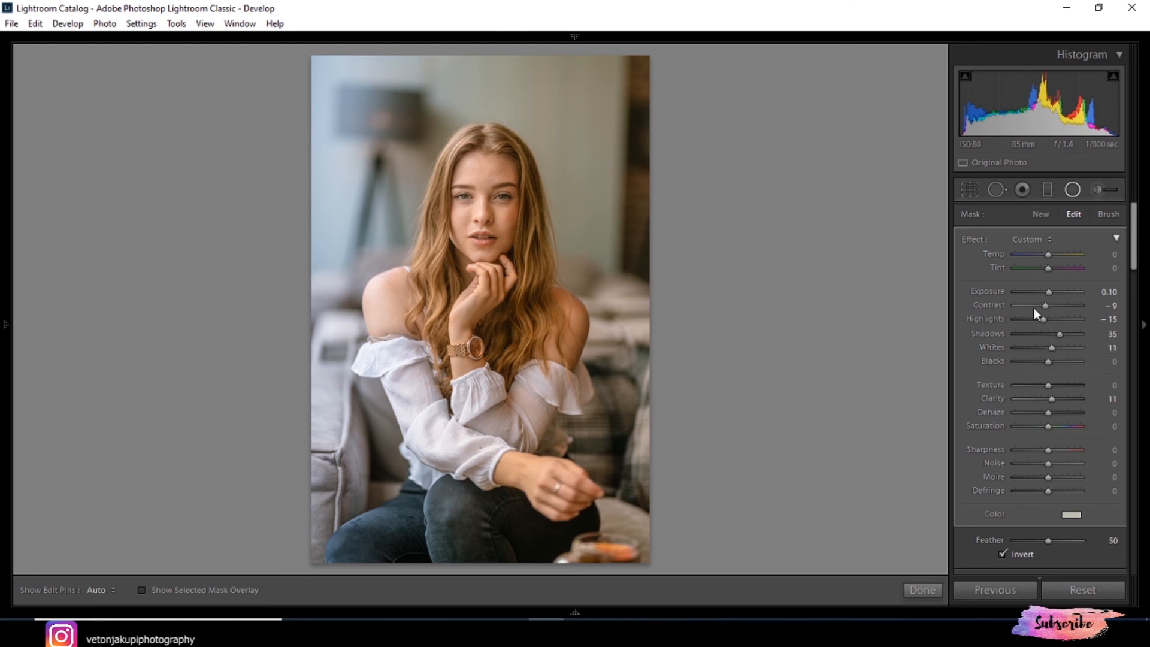
Compare the edited portrait with the original photo several times, ending on the edited version.
key(backslash)
key(backslash)
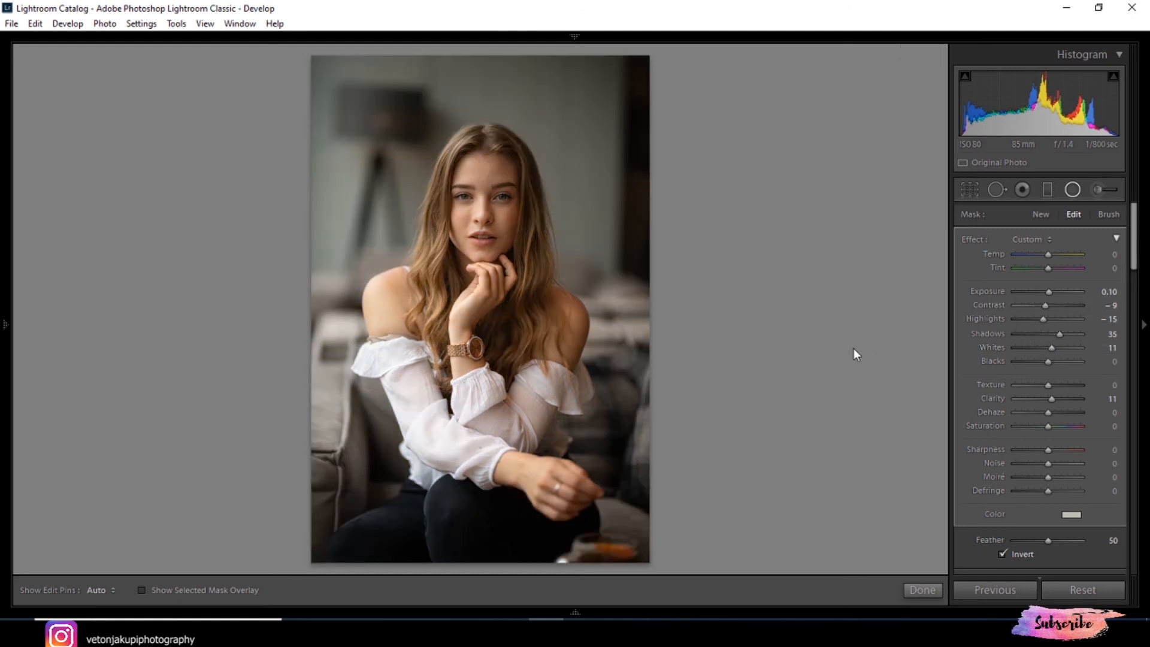
key(backslash)
key(backslash)
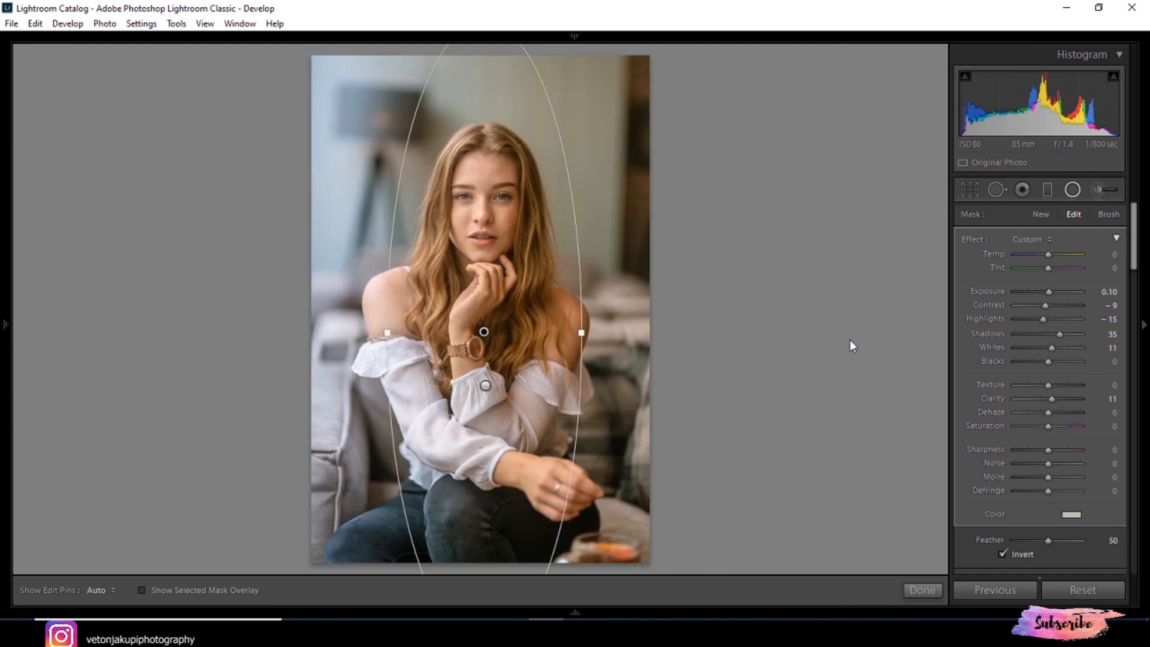
key(backslash)
key(backslash)
key(backslash)
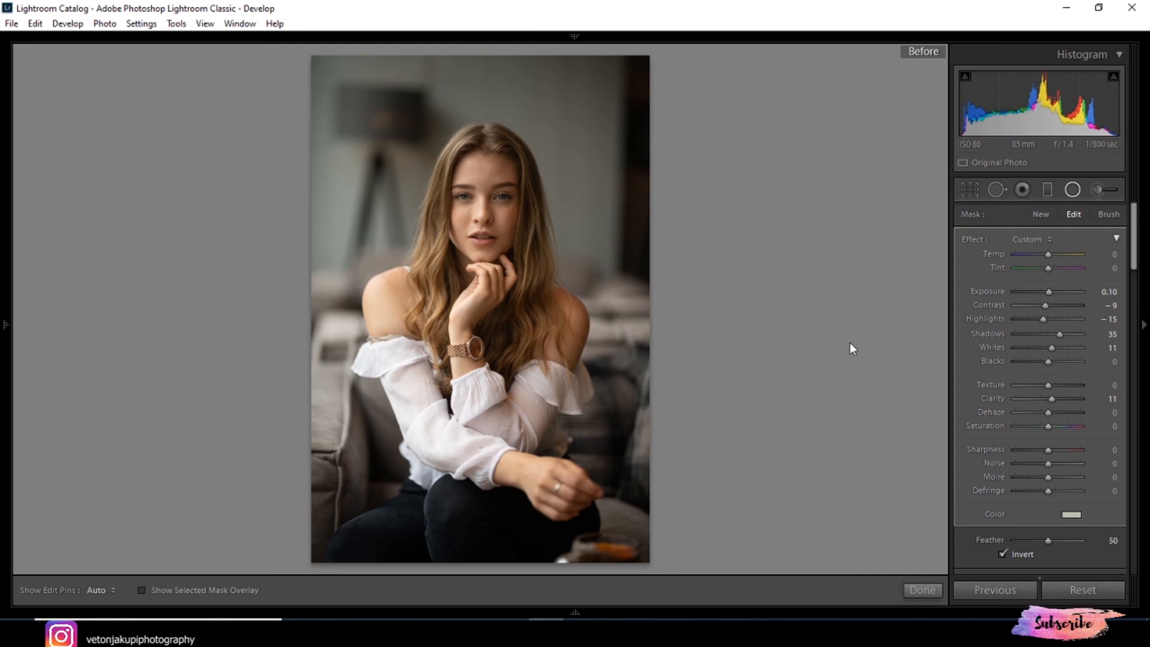
key(backslash)
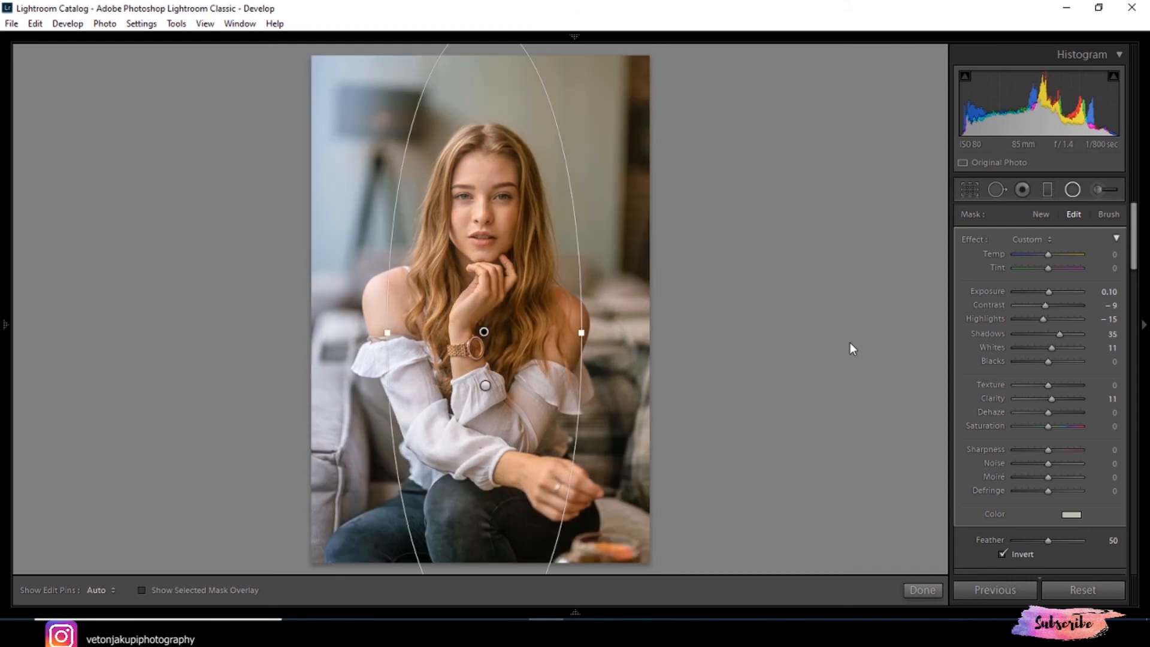
Finish the radial filter editing and inspect the woman's face, lips and hand up close before returning to the whole photo.
click(923, 590)
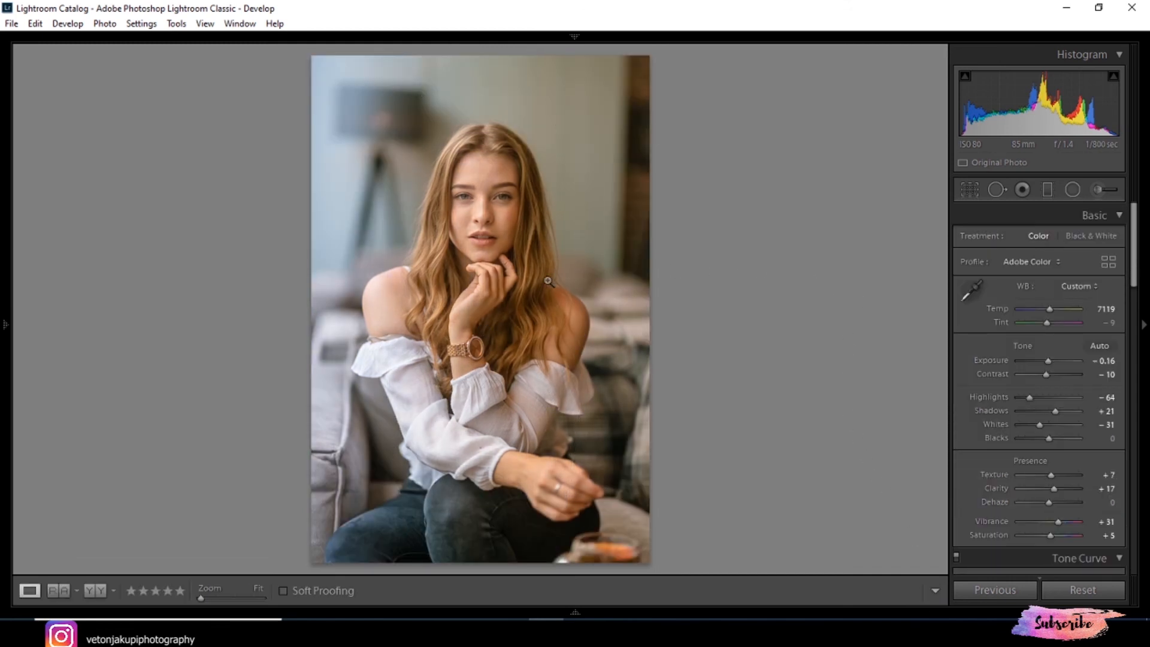
click(490, 233)
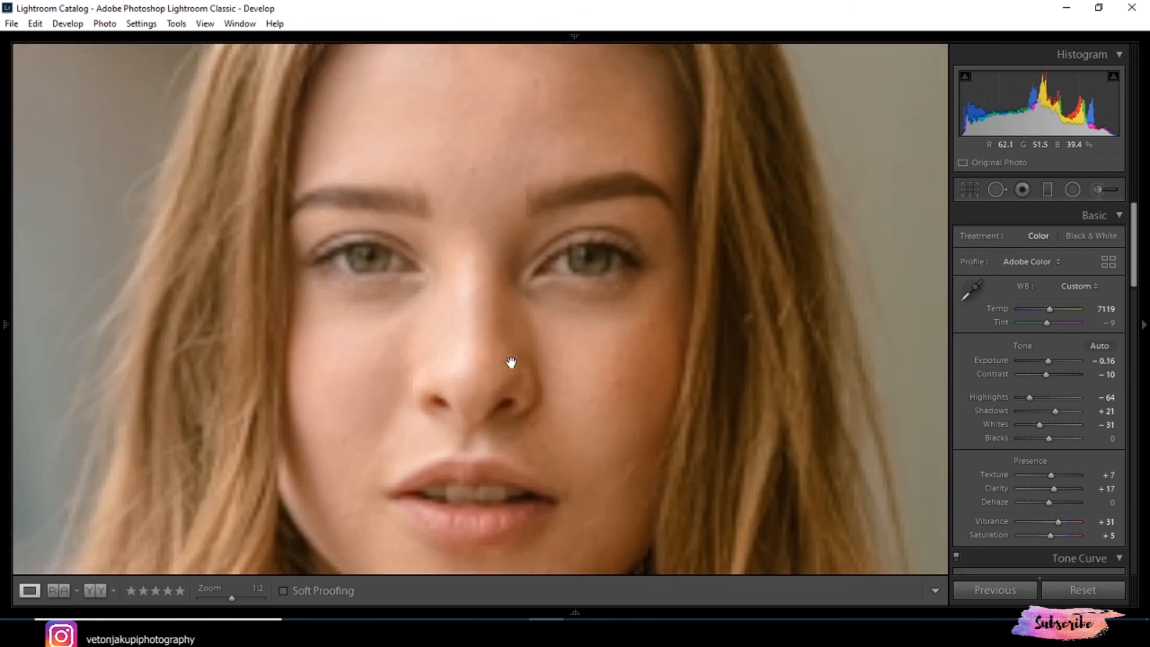
drag(483, 378, 481, 288)
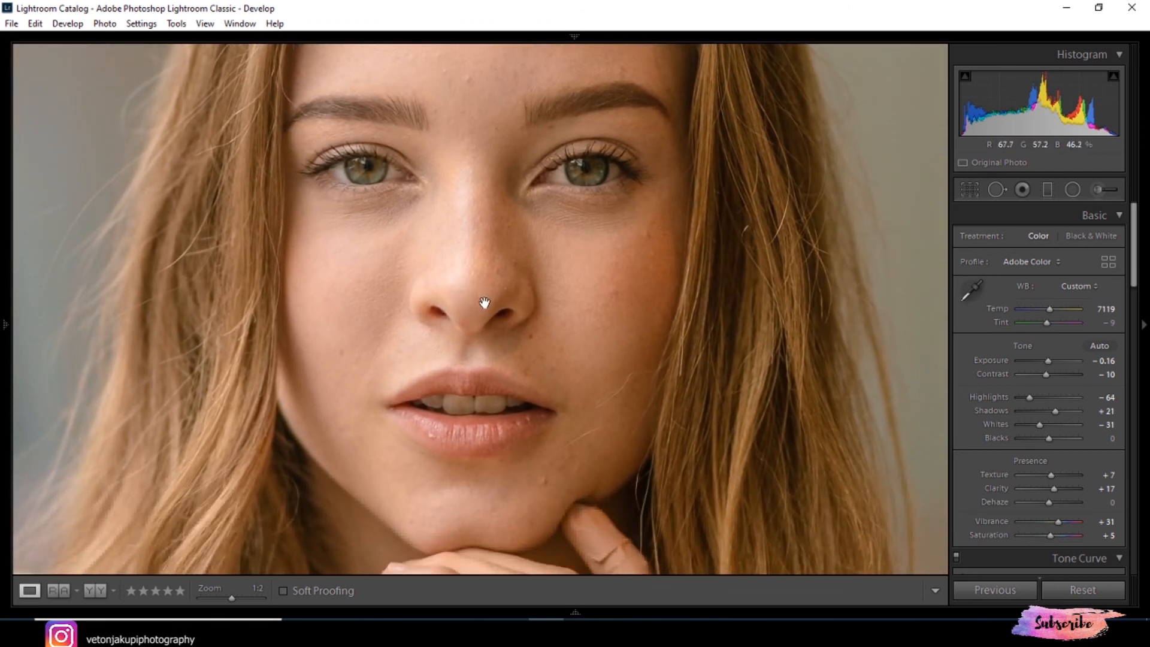
drag(510, 398, 488, 256)
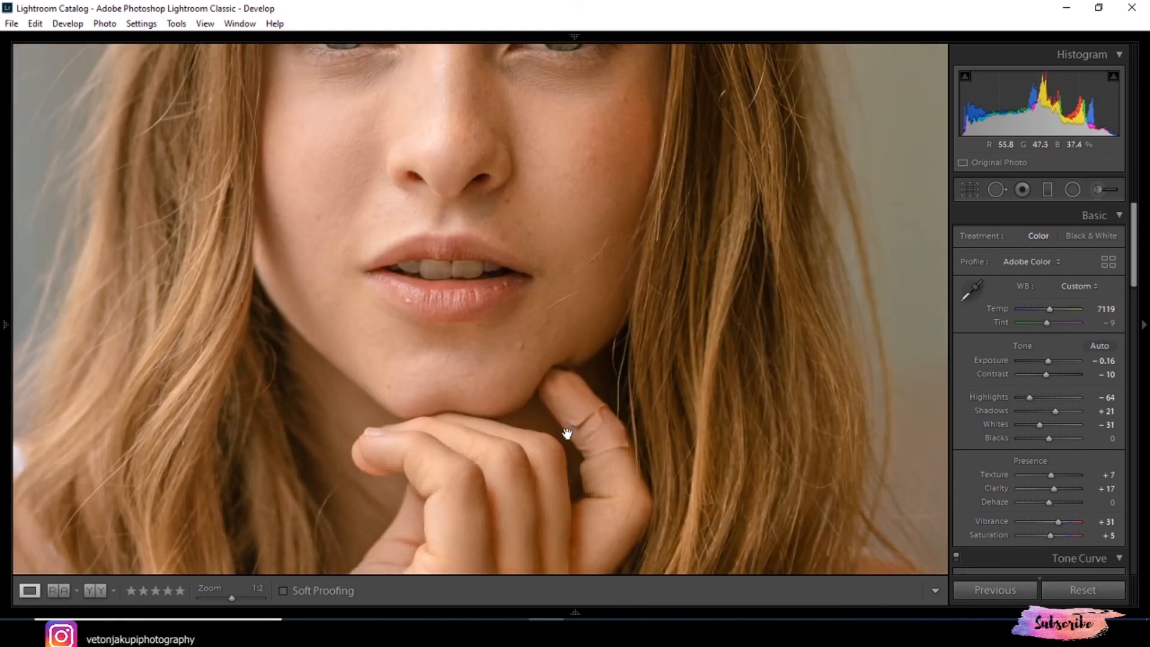
click(536, 441)
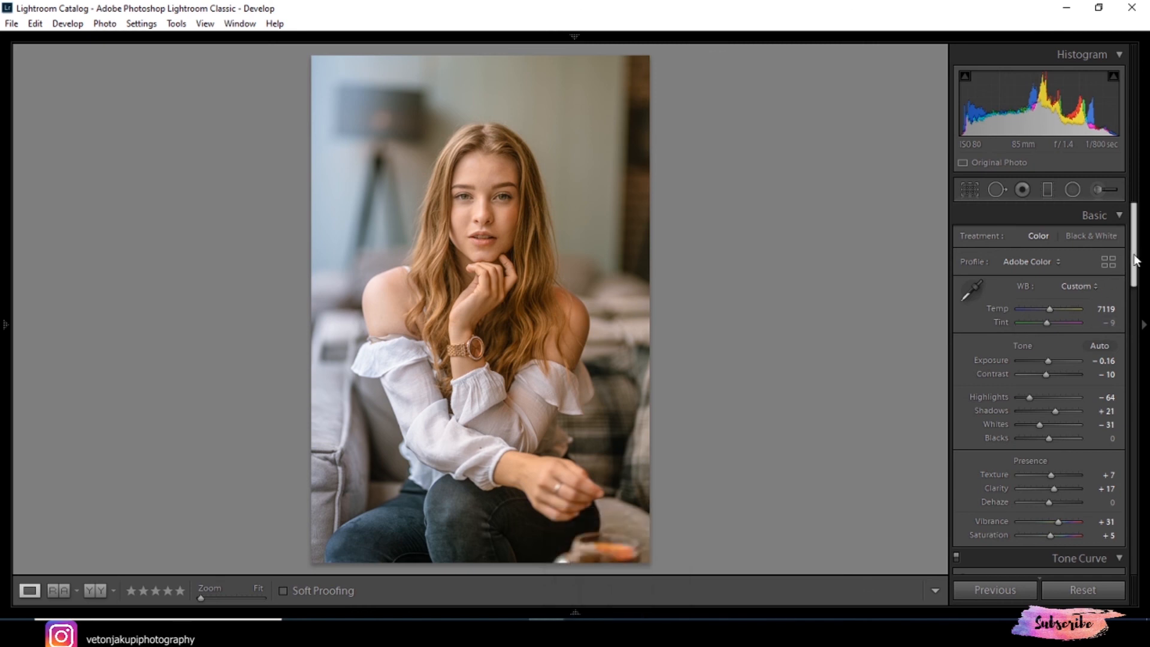
Compare the original and edited portrait in the side-by-side and full-size before views, ending on the side-by-side comparison.
drag(1136, 262, 1118, 227)
click(96, 591)
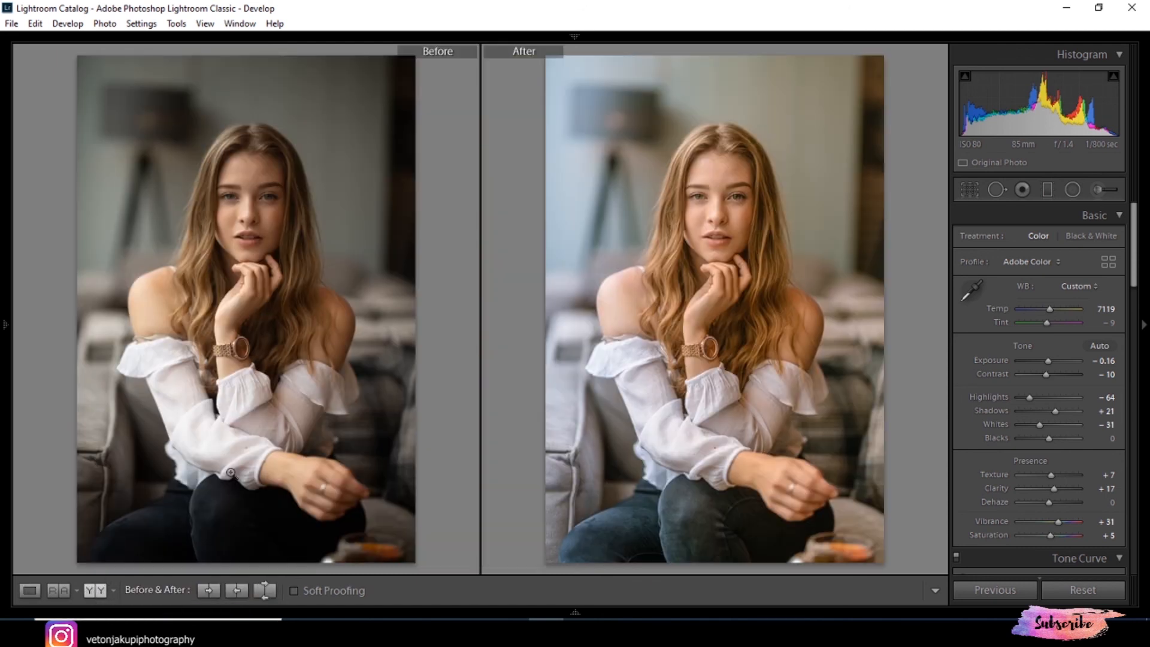
key(backslash)
key(backslash)
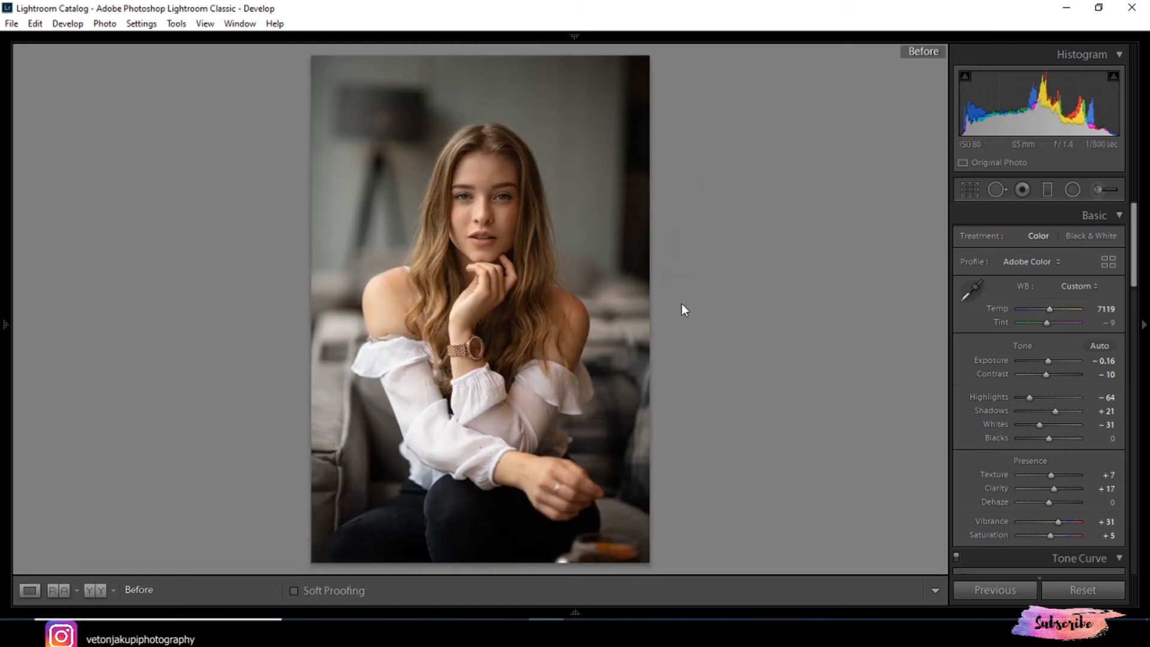
key(backslash)
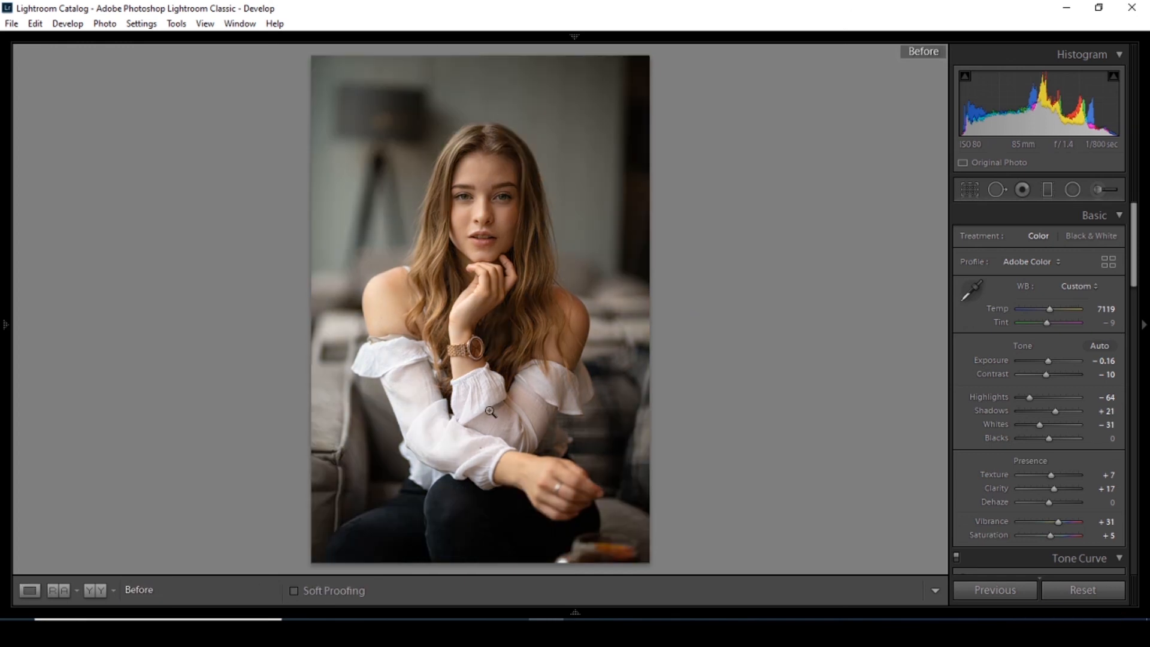
key(backslash)
click(96, 591)
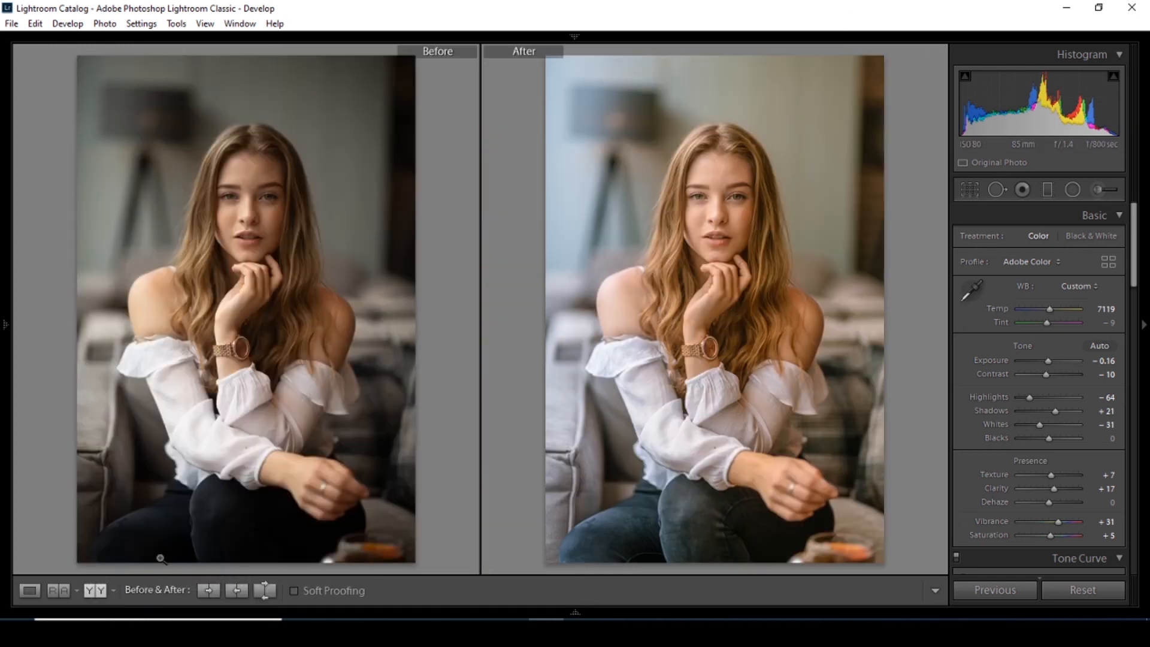
Examine the woman's face up close in the side-by-side before and after comparison, then return to the full portraits.
click(245, 201)
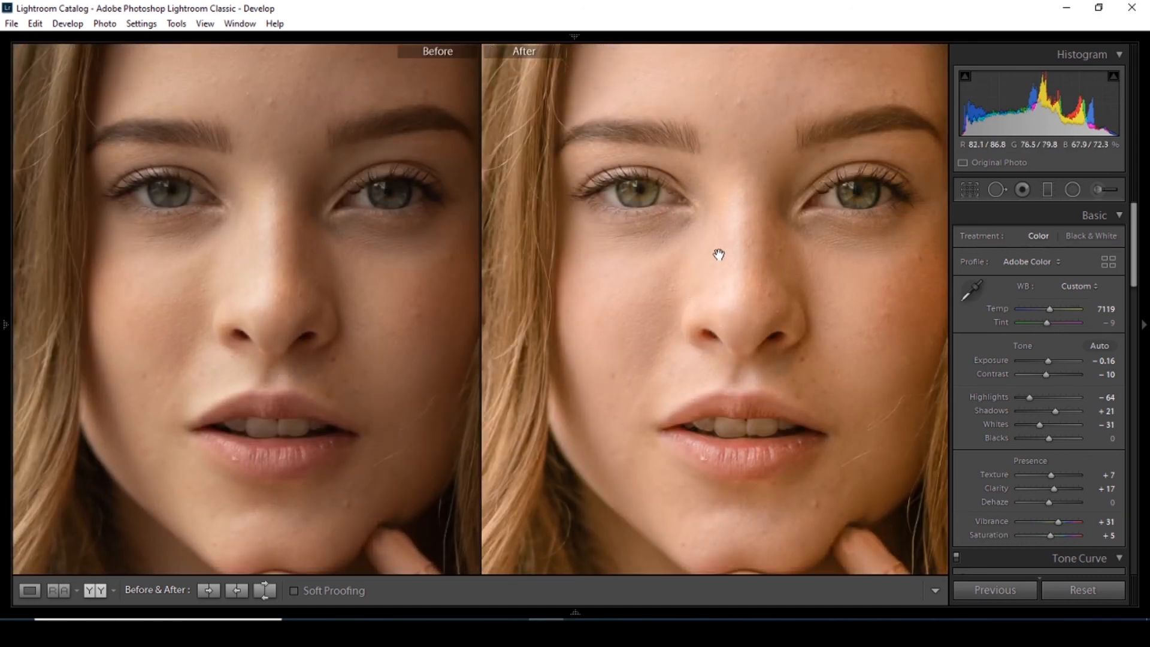
drag(719, 254, 721, 262)
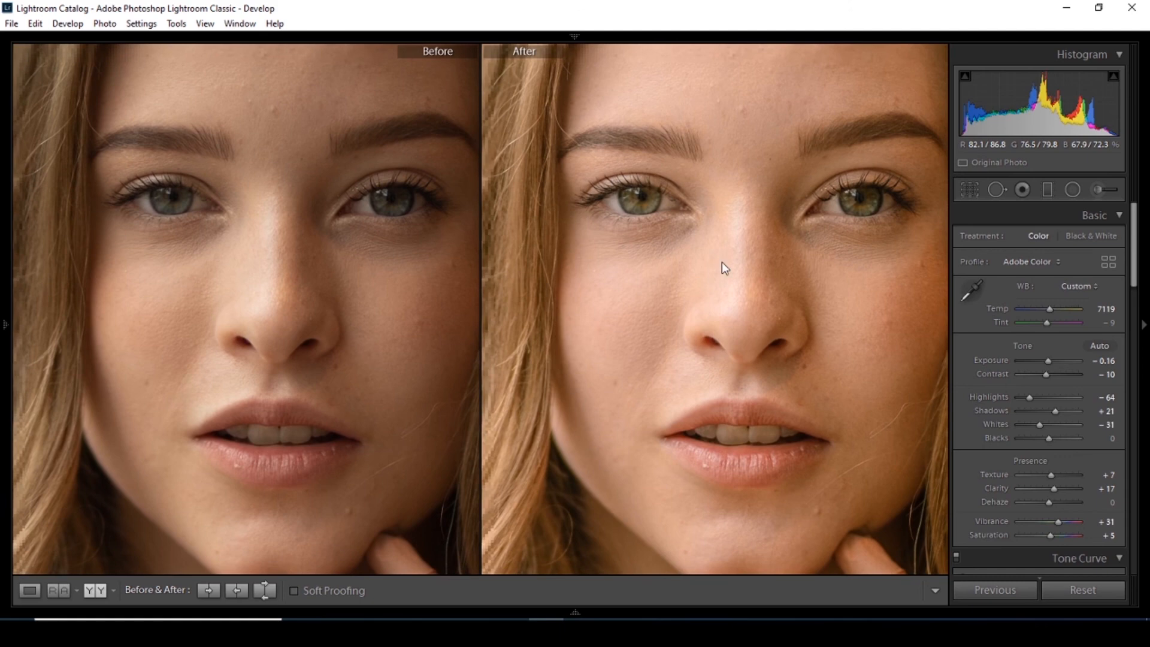
click(640, 326)
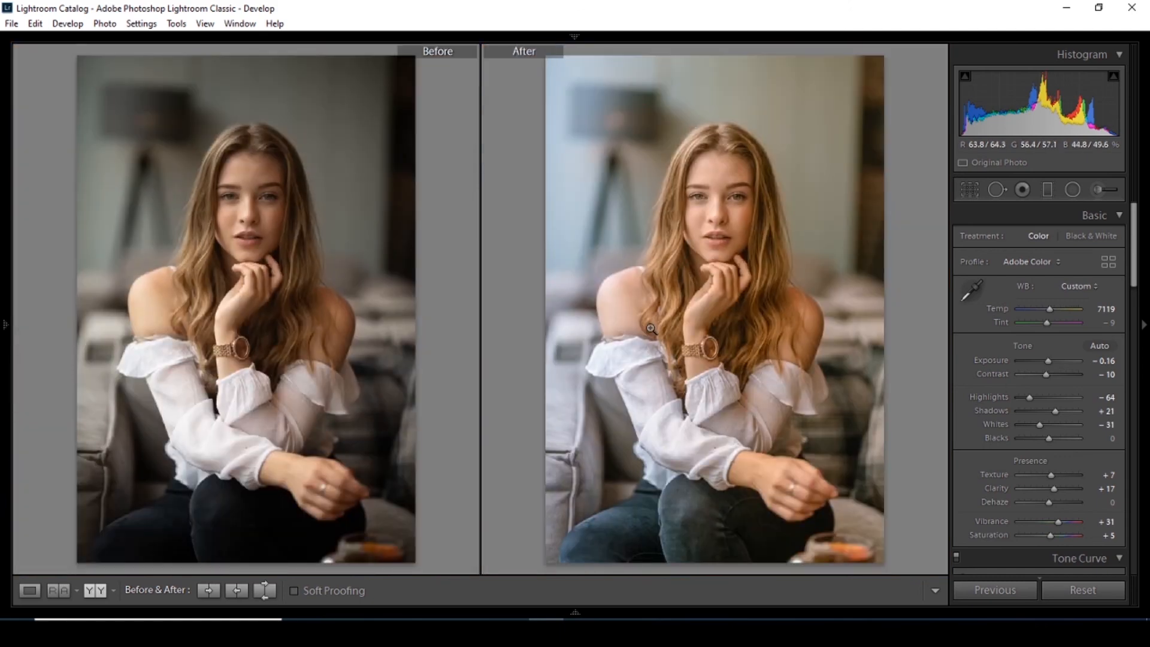